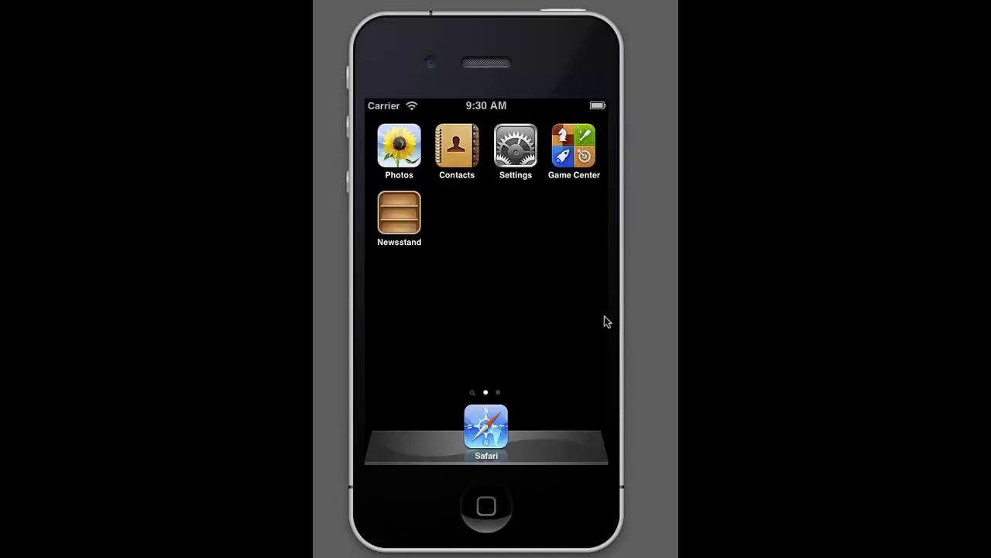
- Load m.mypowerchurch.com in Safari to reach the PowerChurch Mobile login page
{"action": "left_click", "coordinate": [486, 424]}
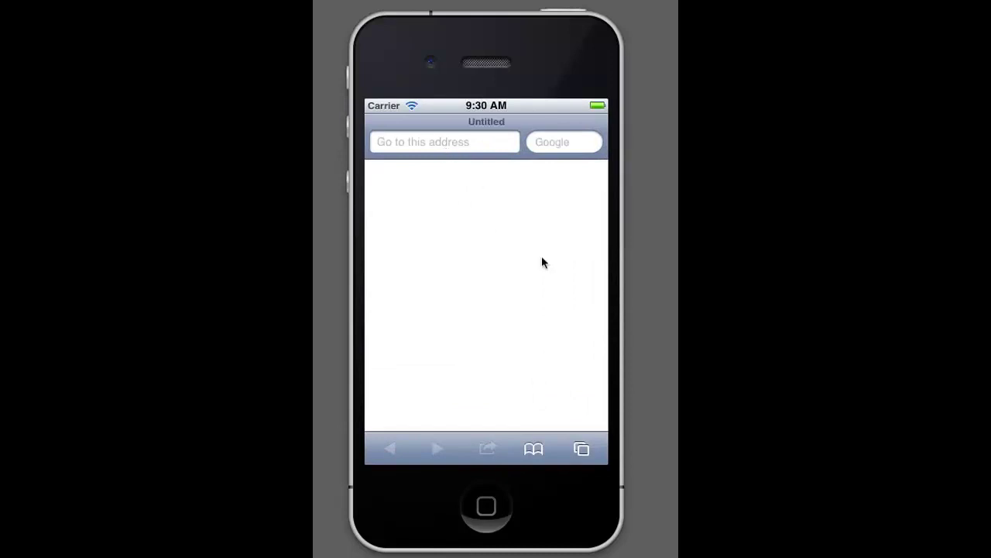
{"action": "type", "text": "m"}
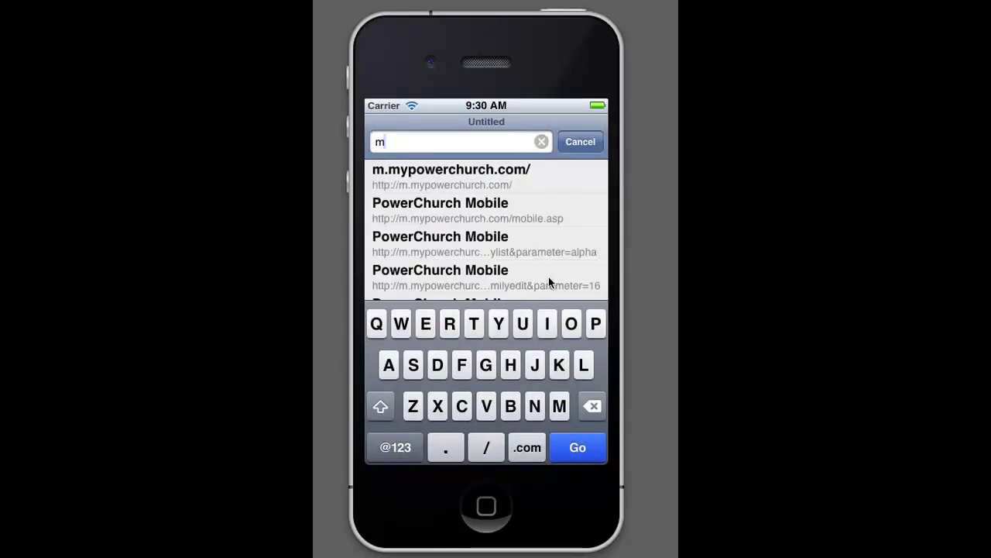
{"action": "type", "text": ".mypowerchu"}
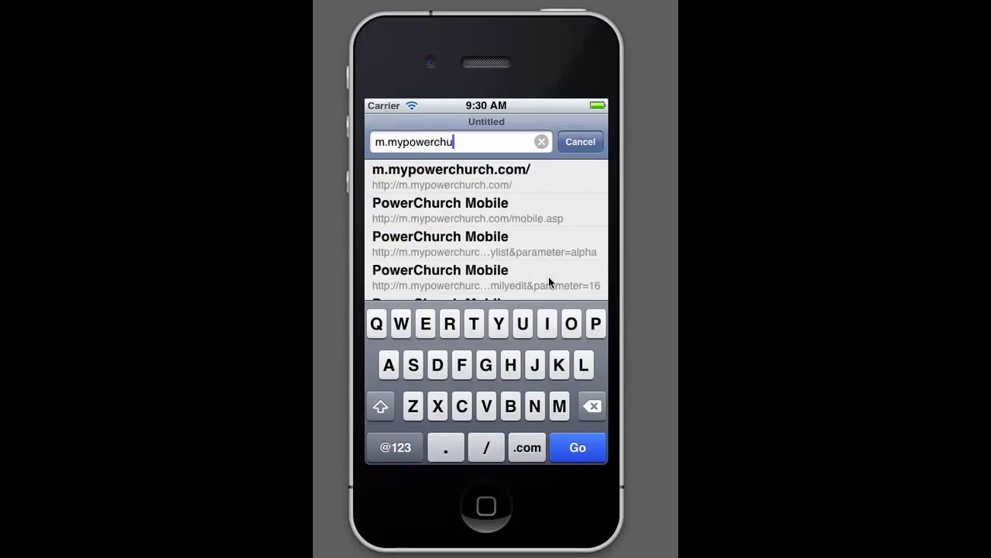
{"action": "type", "text": "rch.com"}
{"action": "left_click", "coordinate": [463, 175]}
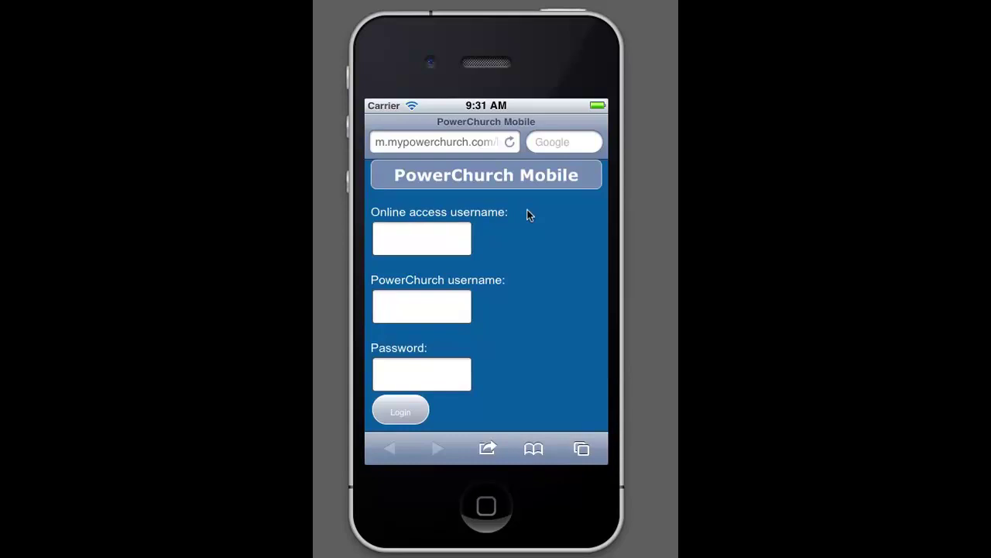
- Add a PowerChurch shortcut to the home screen and launch the web app from it
{"action": "left_click", "coordinate": [487, 448]}
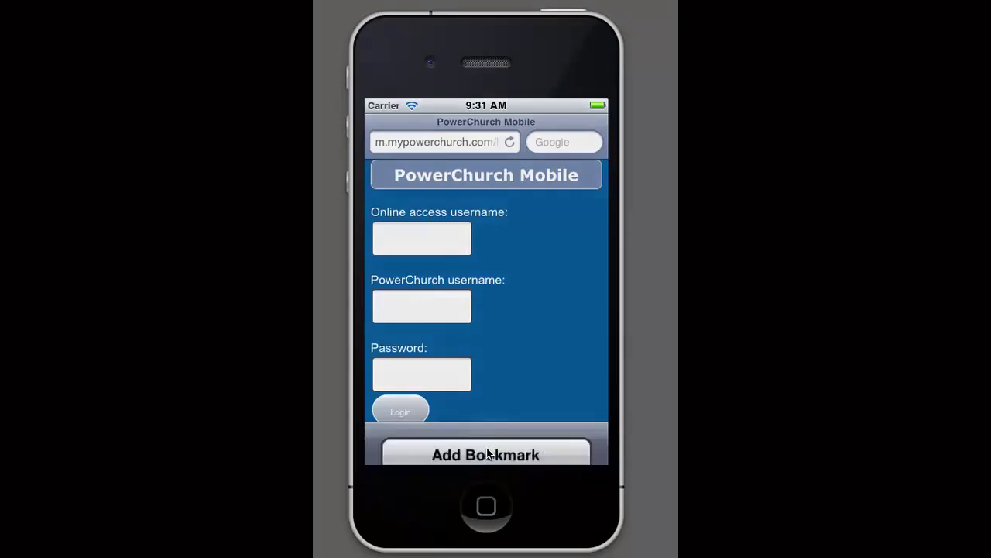
{"action": "left_click", "coordinate": [497, 299]}
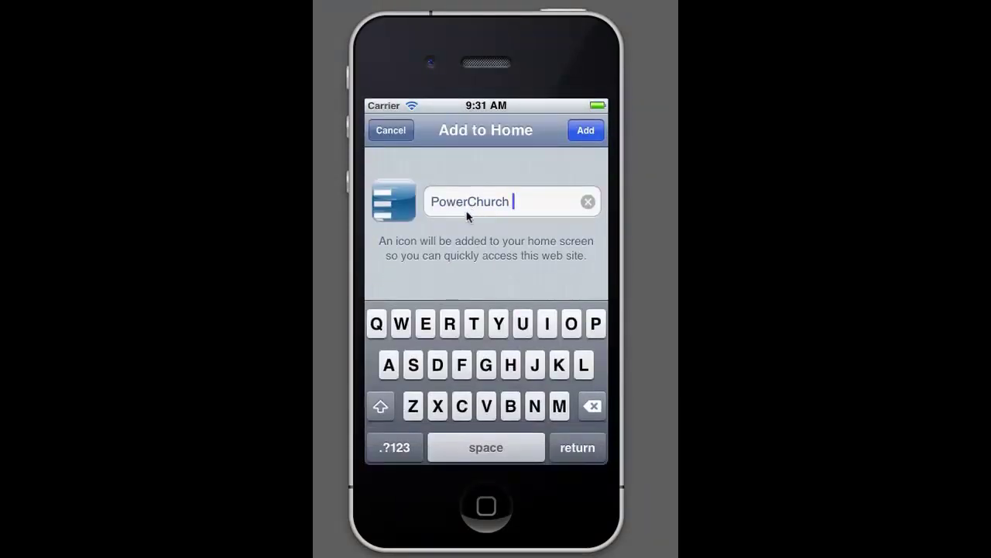
{"action": "left_click", "coordinate": [587, 130]}
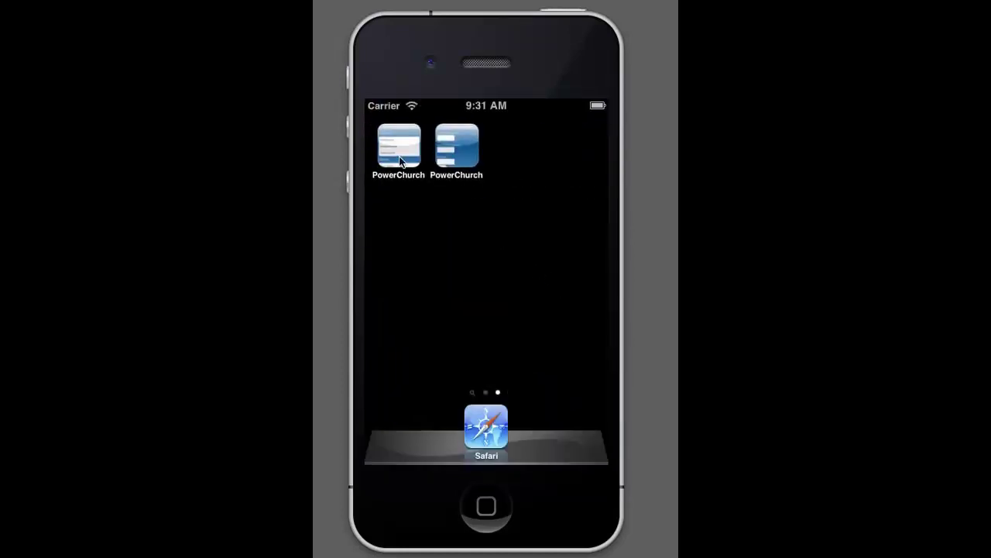
{"action": "left_click", "coordinate": [460, 149]}
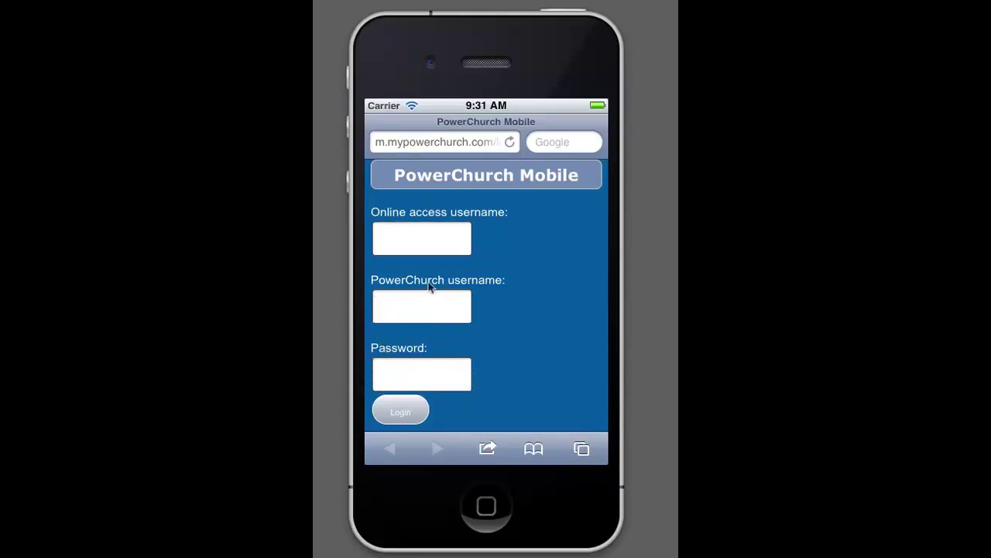
- Sign in with the online access username, PowerChurch username and account password
{"action": "left_click", "coordinate": [419, 244]}
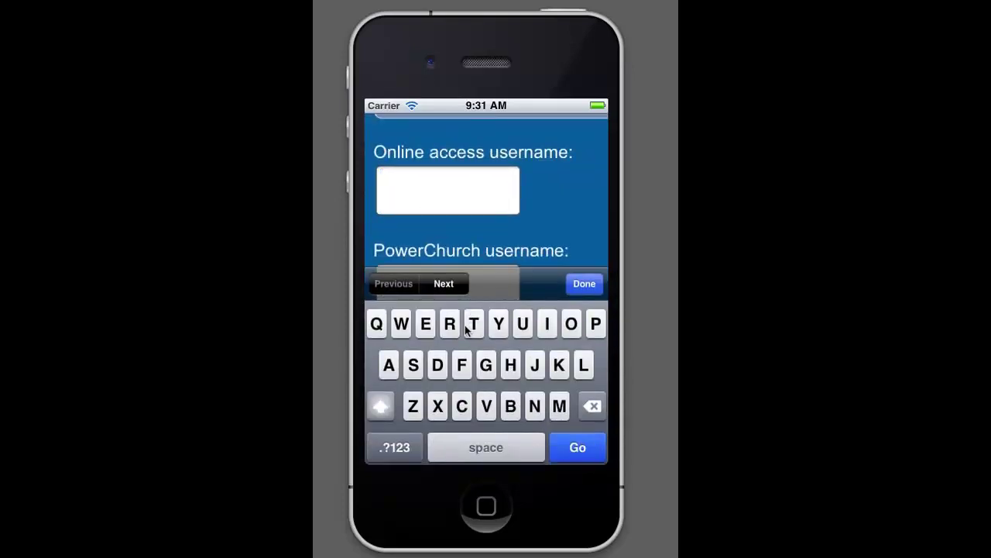
{"action": "type", "text": "demo1"}
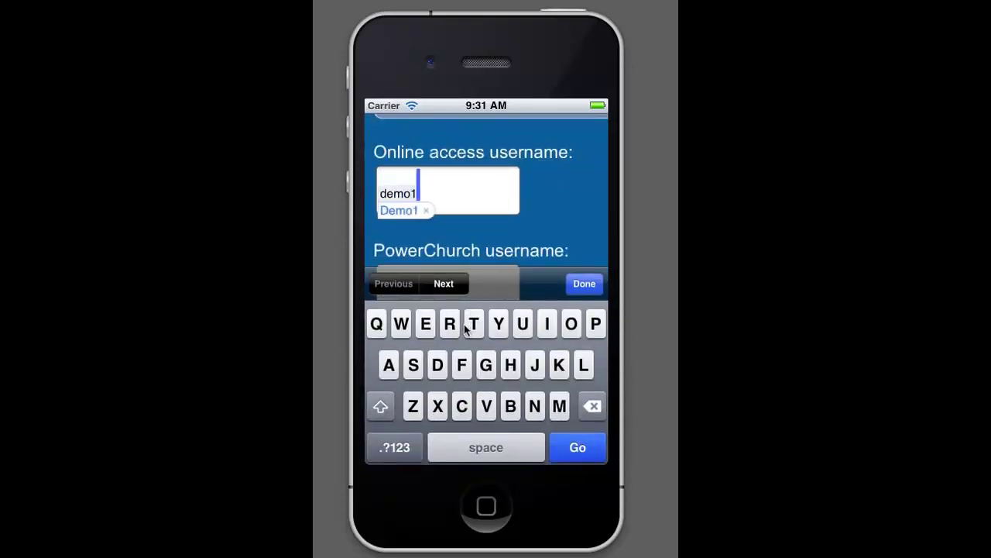
{"action": "key", "text": "Tab"}
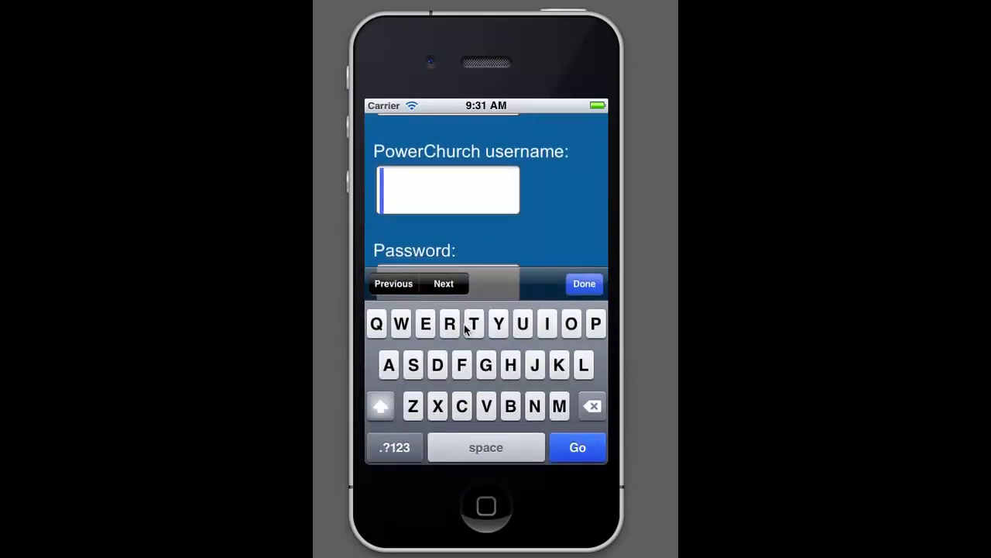
{"action": "type", "text": "demo1"}
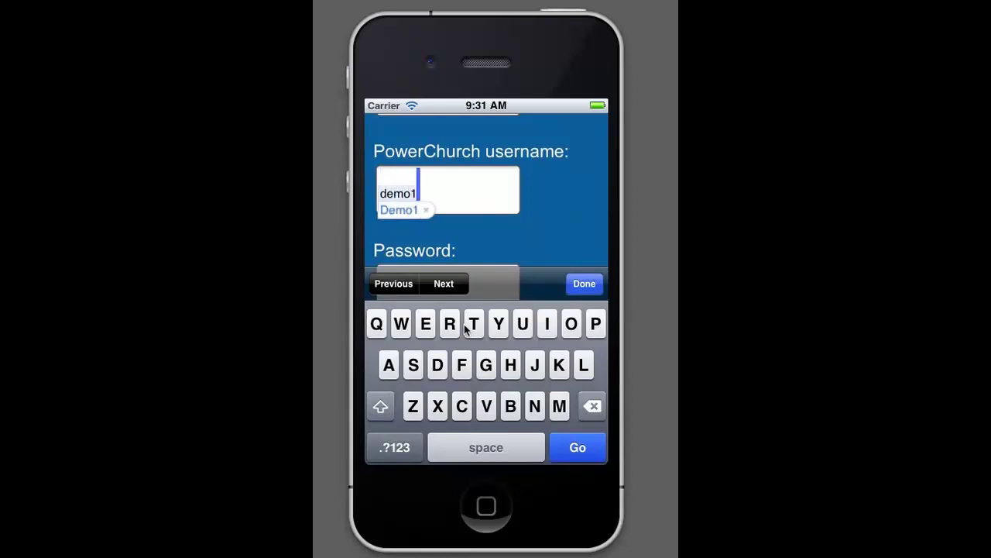
{"action": "key", "text": "Tab"}
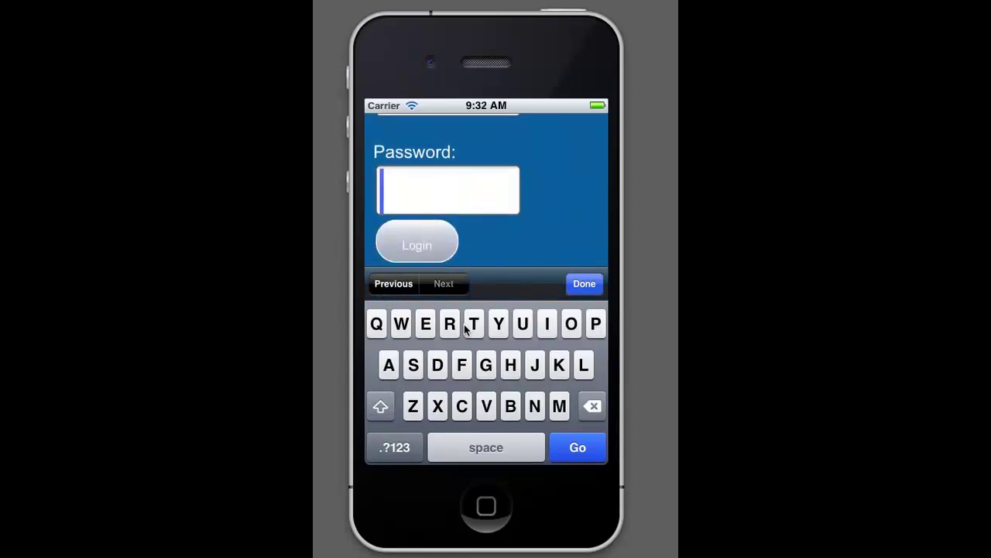
{"action": "type", "text": "demo"}
{"action": "left_click", "coordinate": [412, 246]}
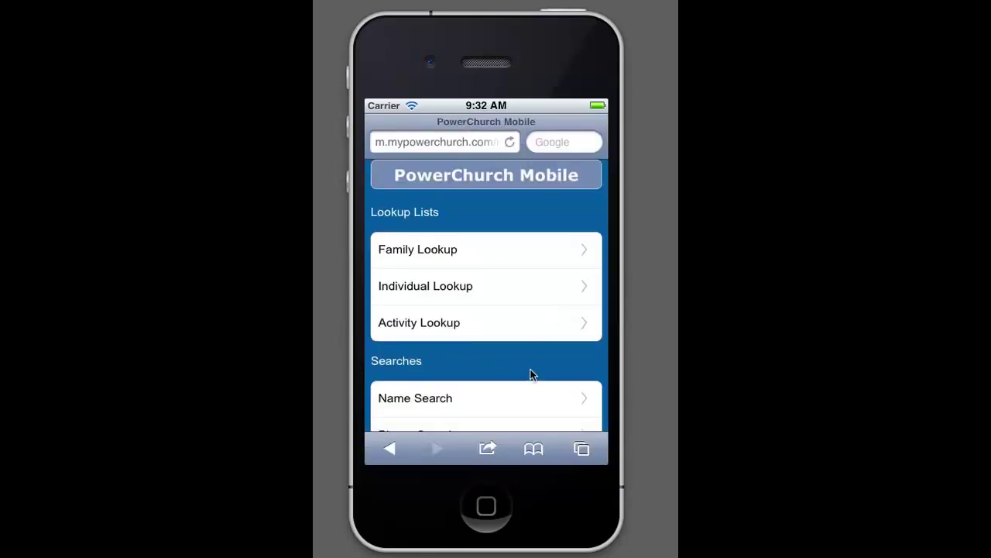
- Scroll the main menu to view the Lookup Lists, Searches and Preferences entries
{"action": "left_click_drag", "start_coordinate": [530, 374], "coordinate": [529, 332]}
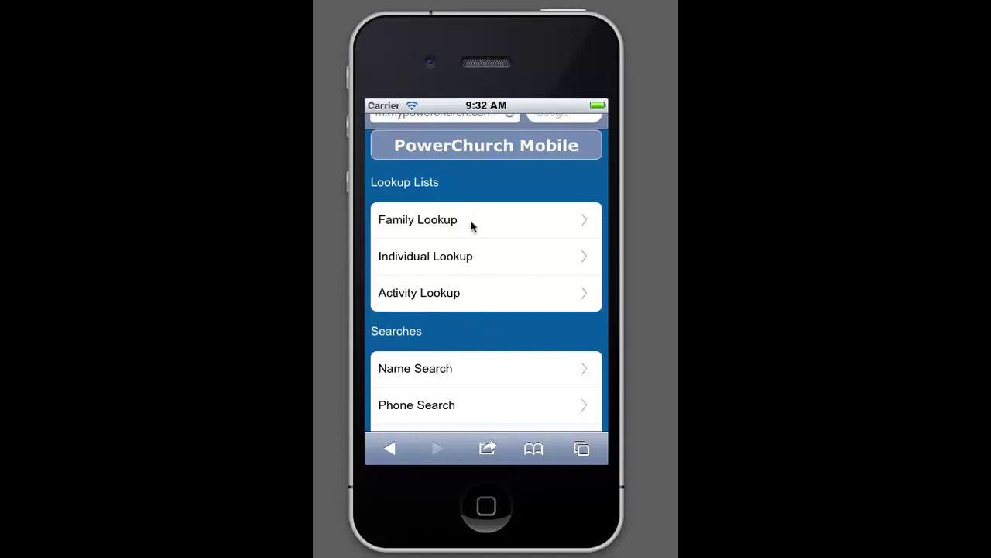
{"action": "left_click_drag", "start_coordinate": [486, 333], "coordinate": [509, 204]}
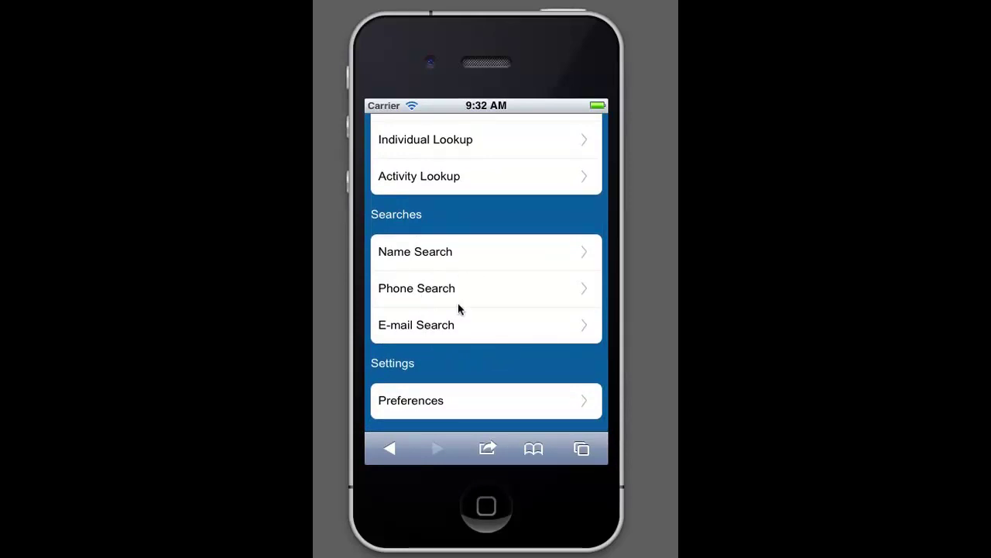
- In Preferences, change General's Default who visits from <None> to the first listed visitor
{"action": "left_click", "coordinate": [465, 404]}
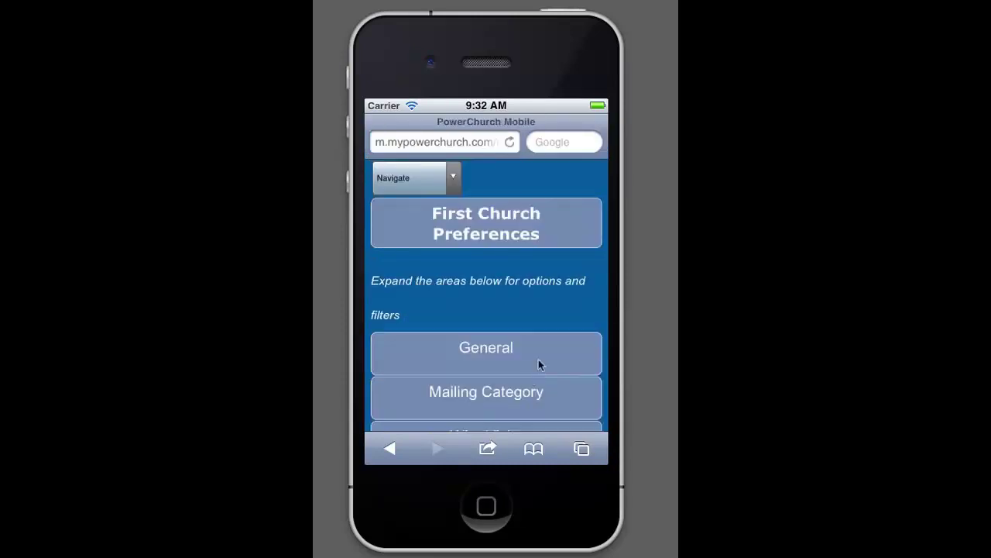
{"action": "left_click_drag", "start_coordinate": [575, 301], "coordinate": [573, 142]}
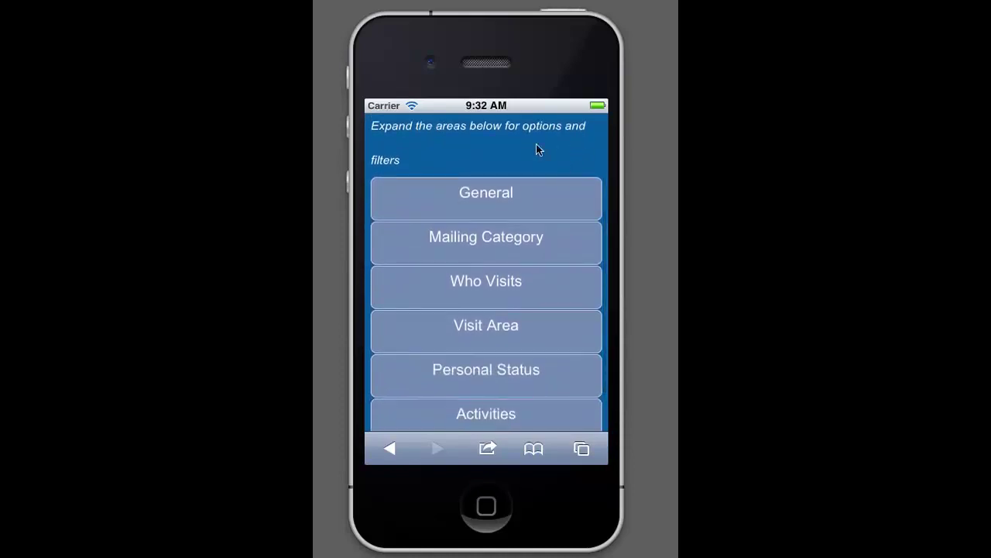
{"action": "left_click_drag", "start_coordinate": [553, 170], "coordinate": [550, 133]}
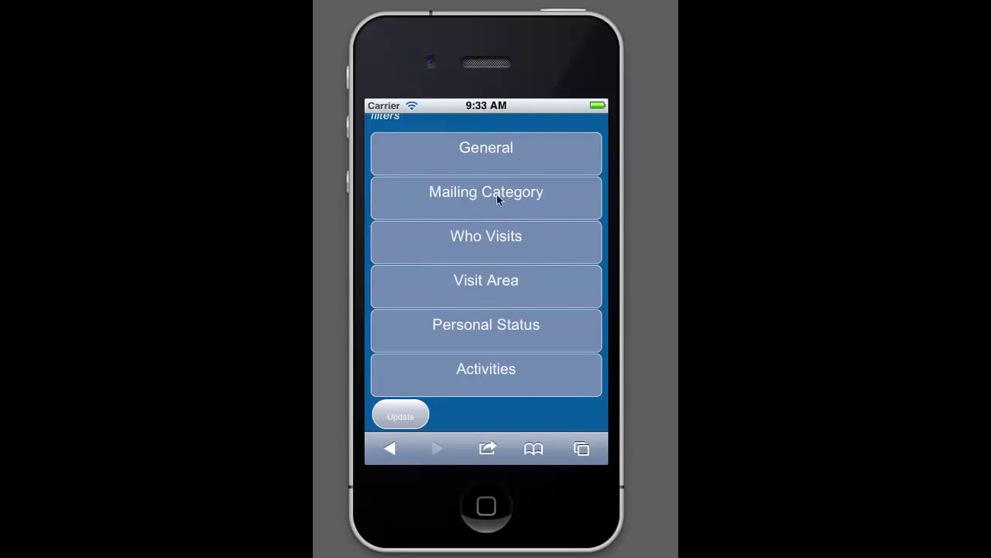
{"action": "left_click", "coordinate": [520, 152]}
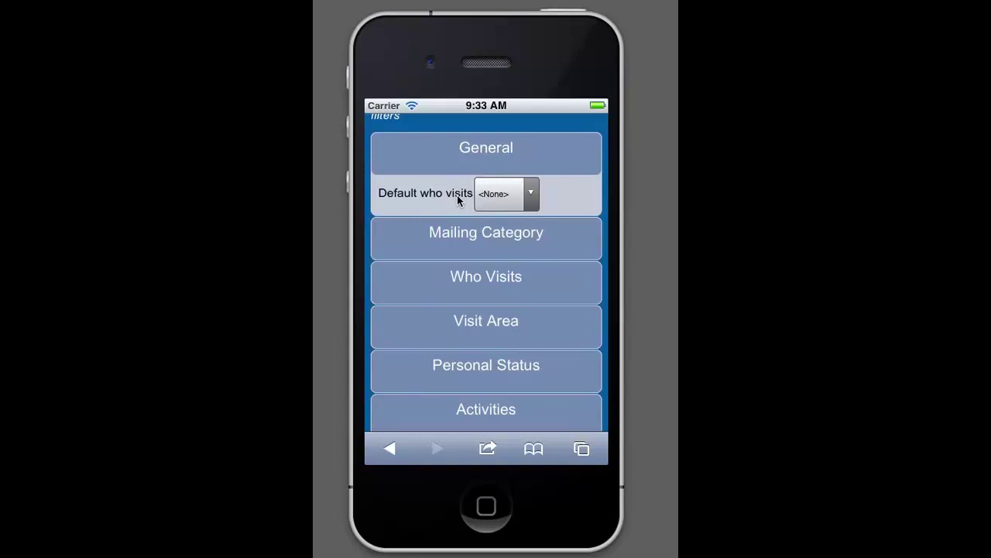
{"action": "left_click", "coordinate": [535, 195]}
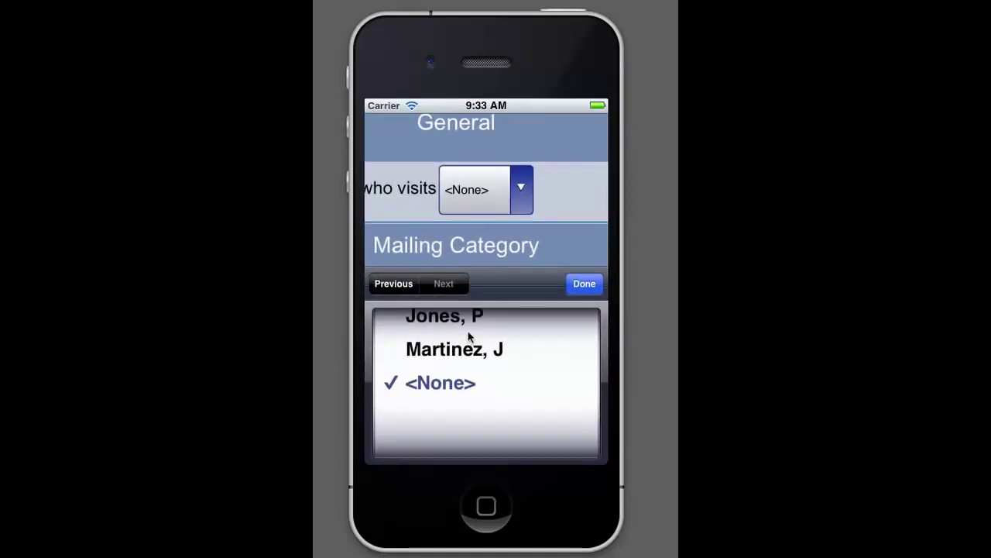
{"action": "mouse_move", "coordinate": [468, 334]}
{"action": "left_mouse_down"}
{"action": "mouse_move", "coordinate": [473, 378]}
{"action": "mouse_move", "coordinate": [476, 358]}
{"action": "mouse_move", "coordinate": [465, 354]}
{"action": "left_mouse_up"}
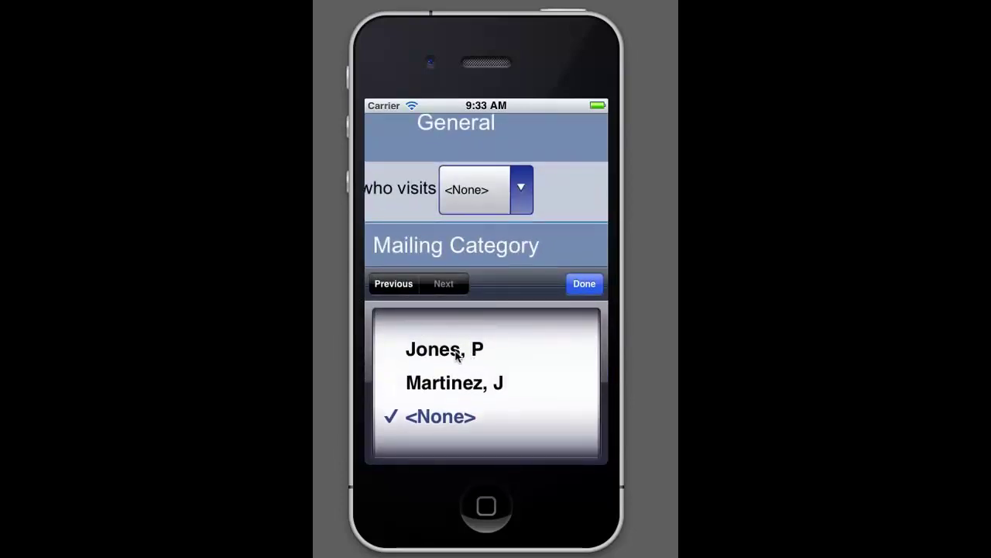
{"action": "left_click", "coordinate": [495, 350]}
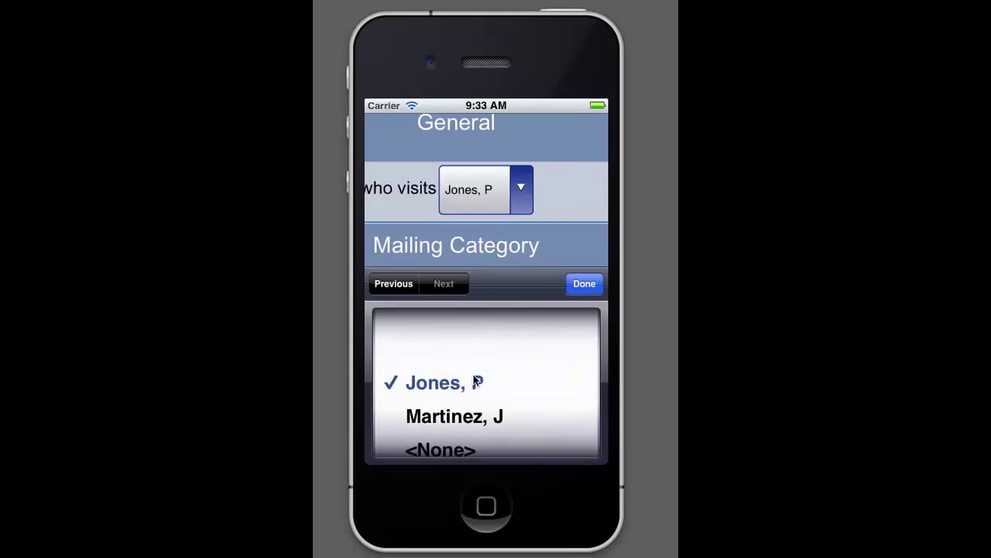
{"action": "left_click", "coordinate": [585, 284]}
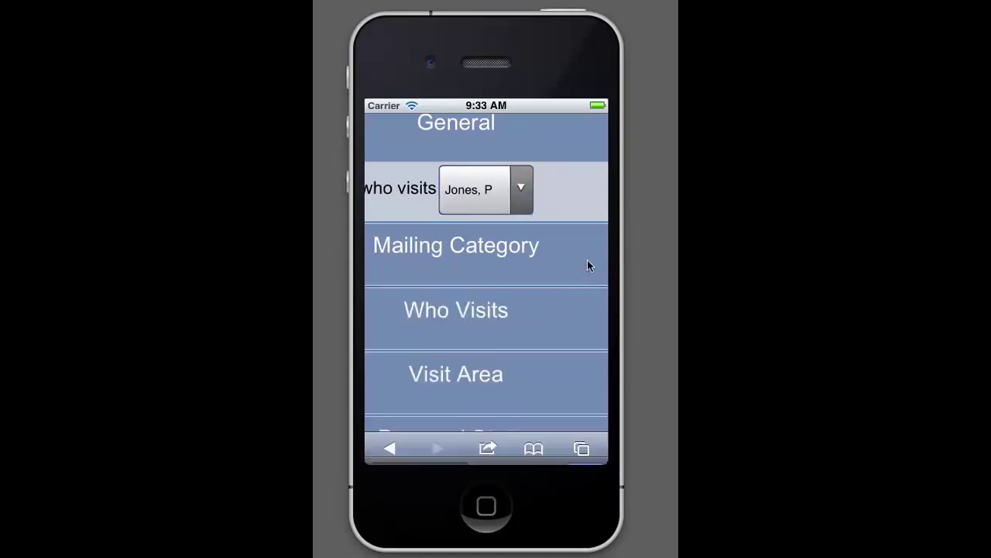
{"action": "left_click", "coordinate": [566, 159]}
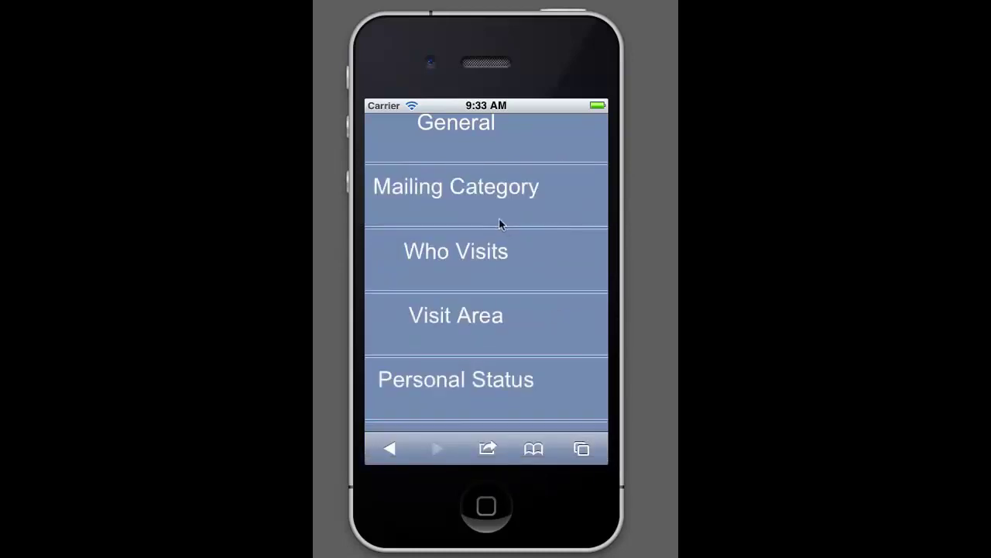
- Expand Mailing Category and untick every category except Member, including Regular Attender
{"action": "left_click_drag", "start_coordinate": [502, 215], "coordinate": [539, 155]}
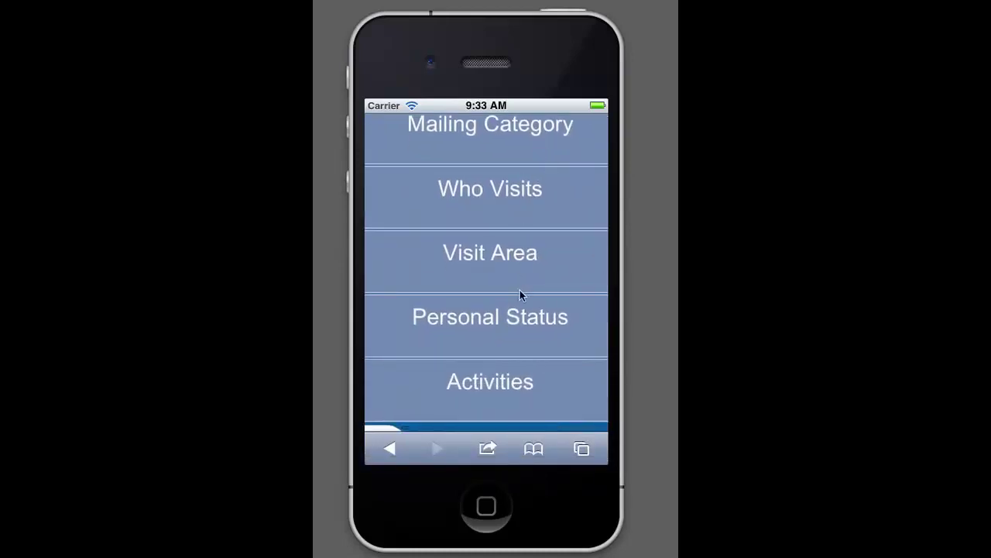
{"action": "left_click", "coordinate": [521, 130]}
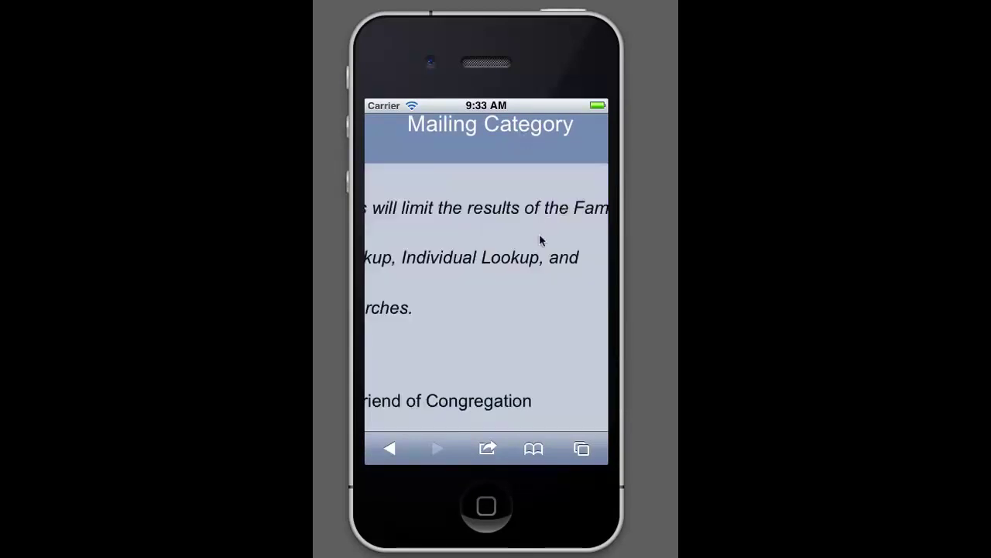
{"action": "double_click", "coordinate": [505, 314]}
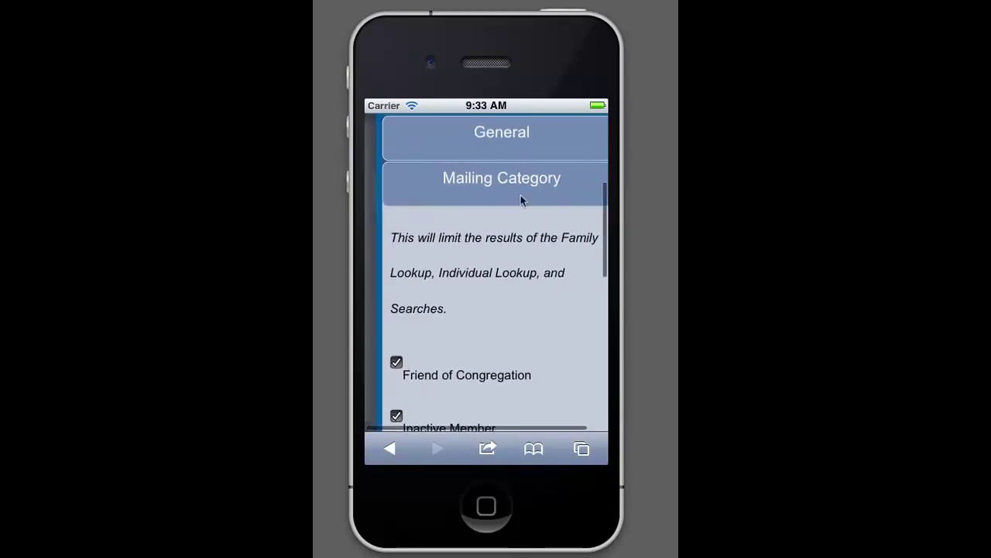
{"action": "left_click_drag", "start_coordinate": [510, 320], "coordinate": [515, 222]}
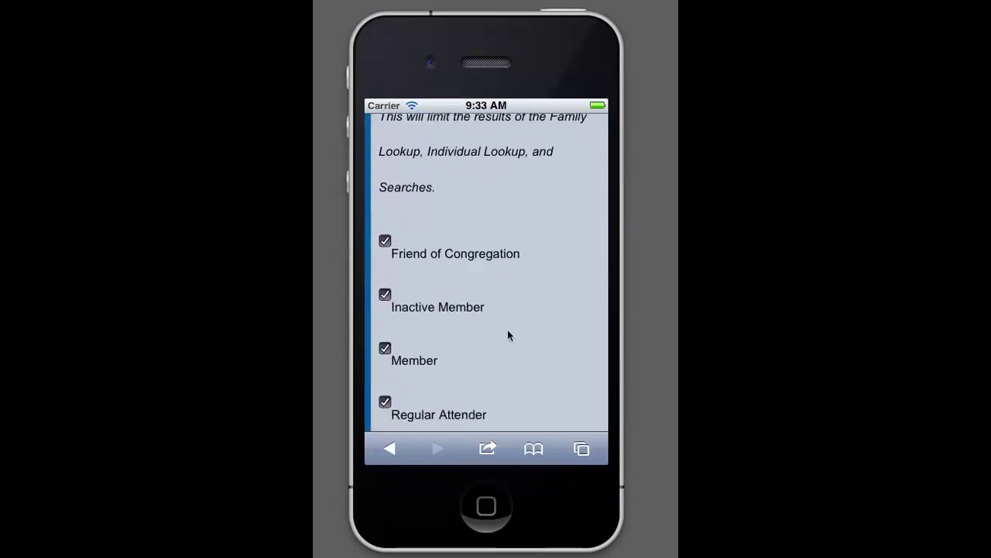
{"action": "left_click_drag", "start_coordinate": [508, 334], "coordinate": [514, 259]}
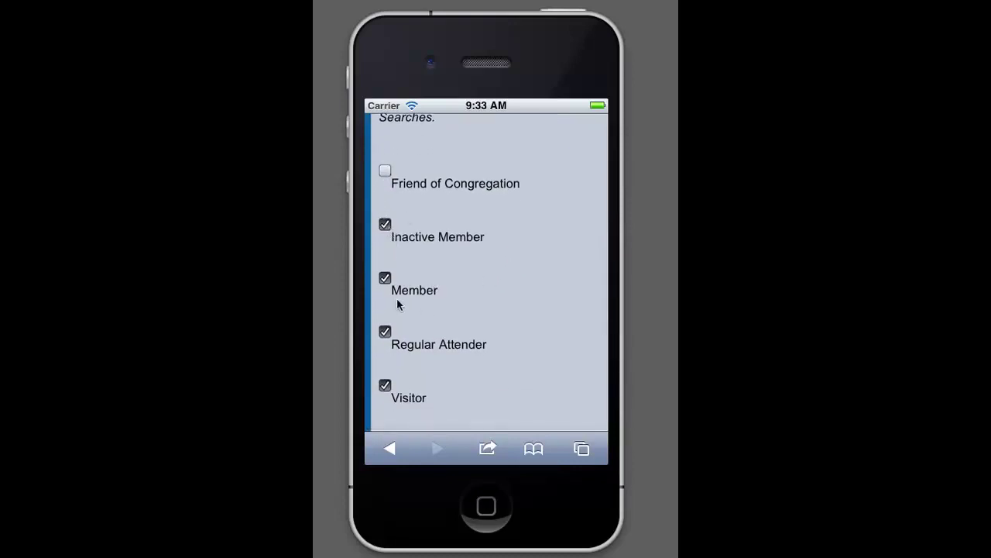
{"action": "left_click", "coordinate": [385, 332]}
{"action": "left_click_drag", "start_coordinate": [467, 376], "coordinate": [482, 292]}
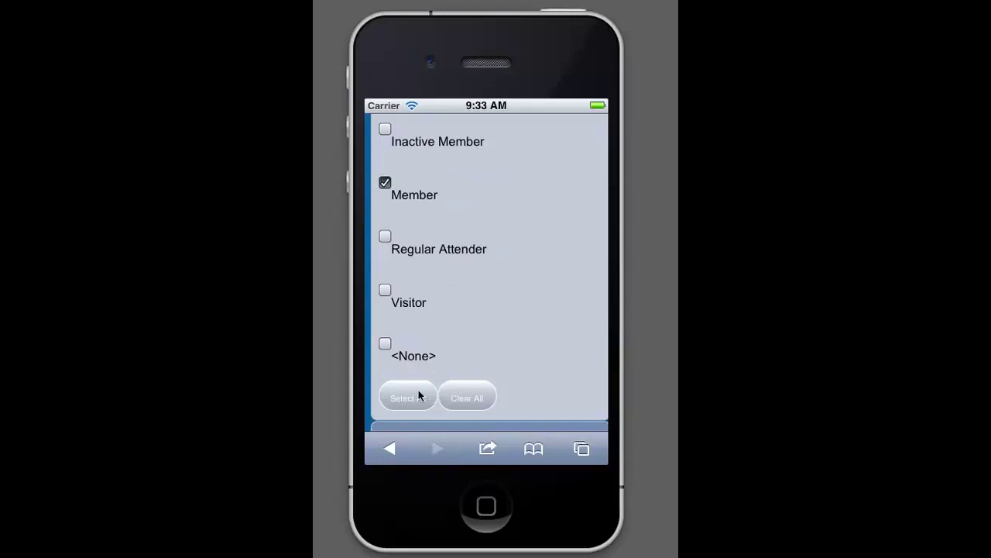
- Expand Personal Status and uncheck Friend of Congregation and Inactive Member
{"action": "left_click_drag", "start_coordinate": [523, 277], "coordinate": [526, 188]}
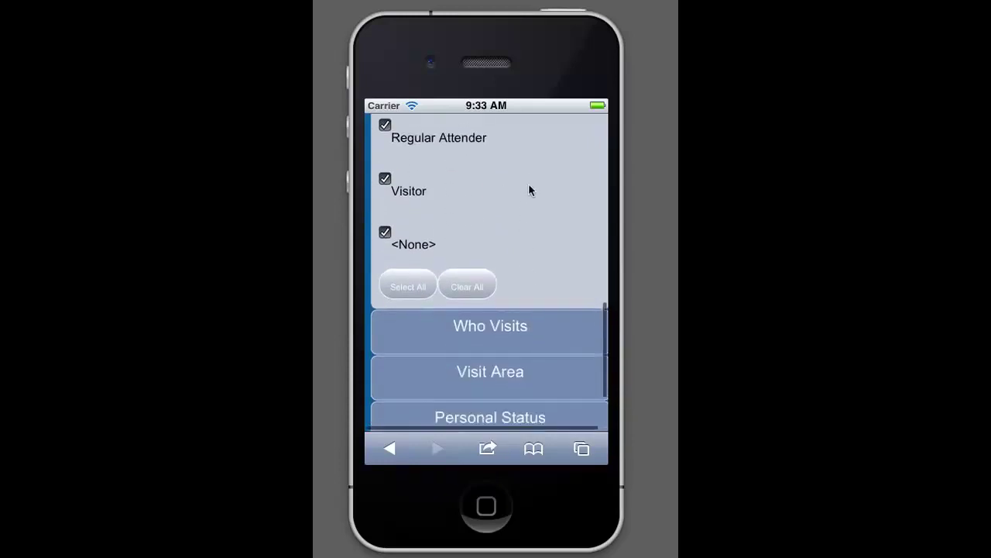
{"action": "left_click_drag", "start_coordinate": [549, 305], "coordinate": [553, 186]}
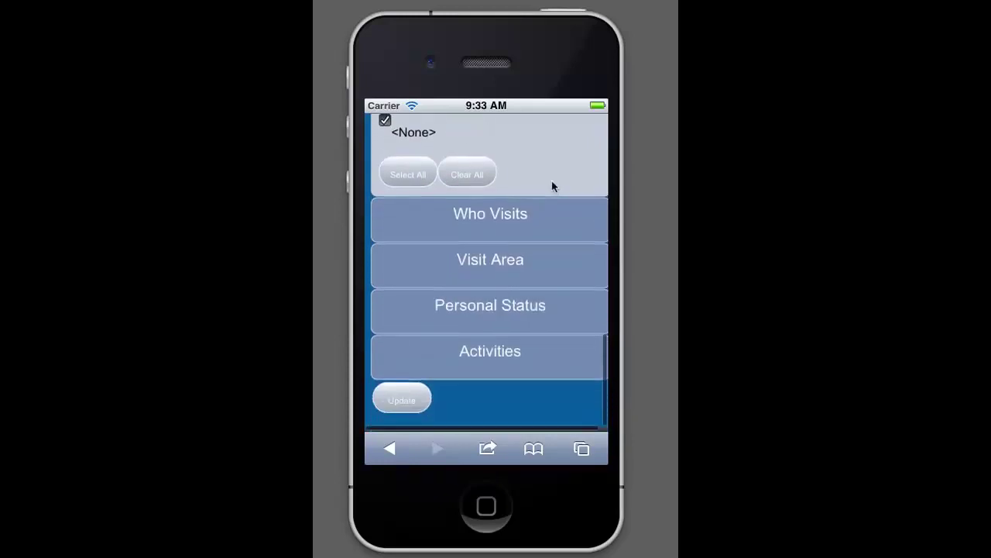
{"action": "left_click", "coordinate": [500, 325]}
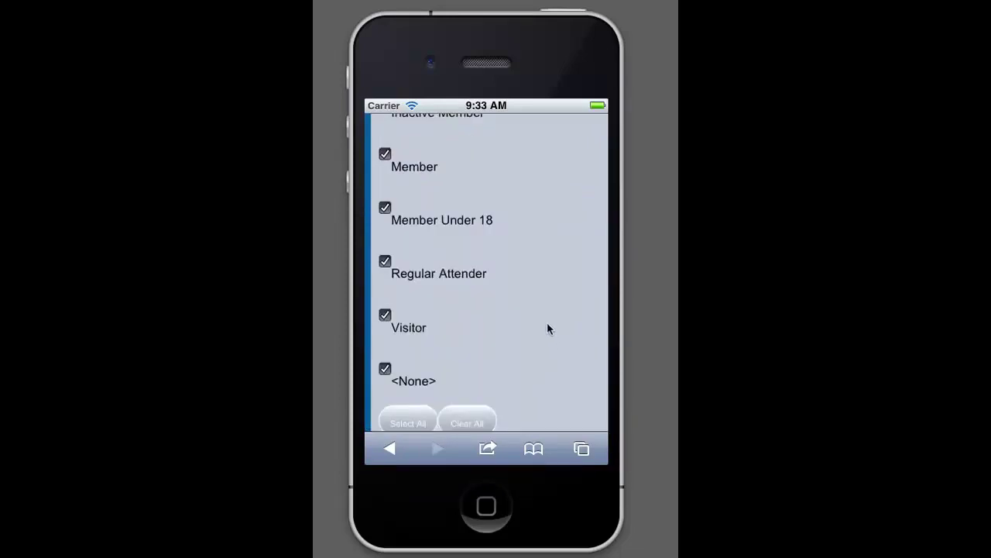
{"action": "left_click_drag", "start_coordinate": [547, 329], "coordinate": [549, 372]}
{"action": "left_click_drag", "start_coordinate": [544, 284], "coordinate": [547, 316]}
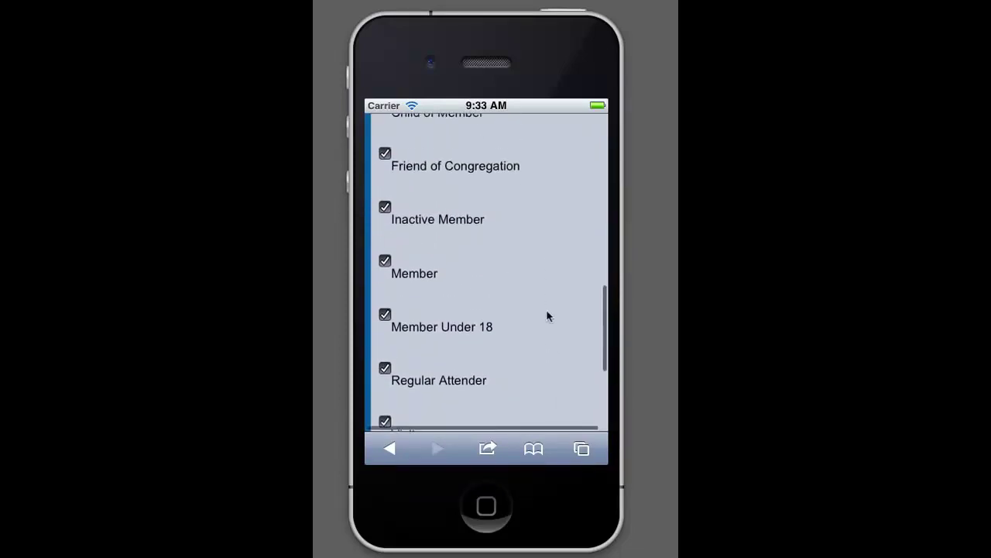
{"action": "left_click_drag", "start_coordinate": [548, 237], "coordinate": [549, 261]}
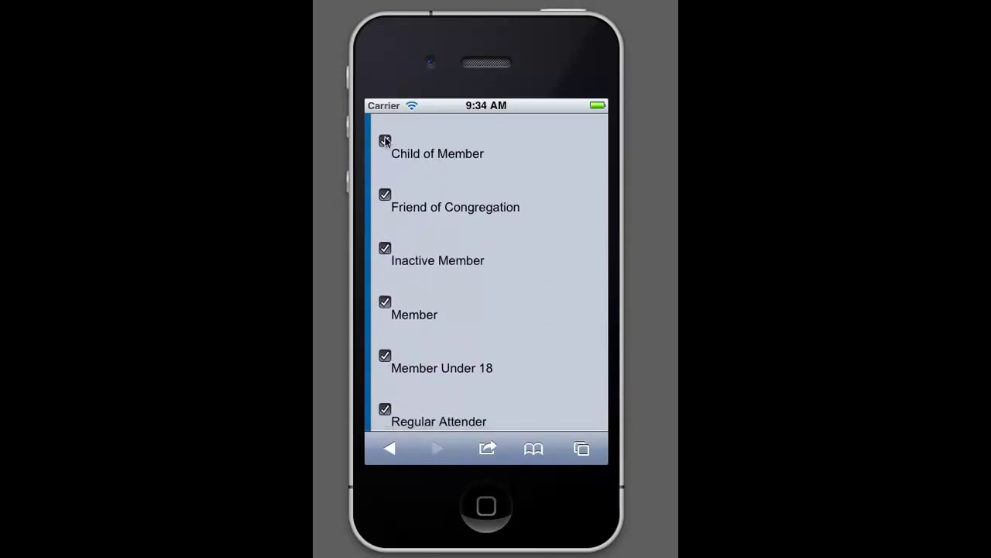
{"action": "left_click", "coordinate": [391, 220]}
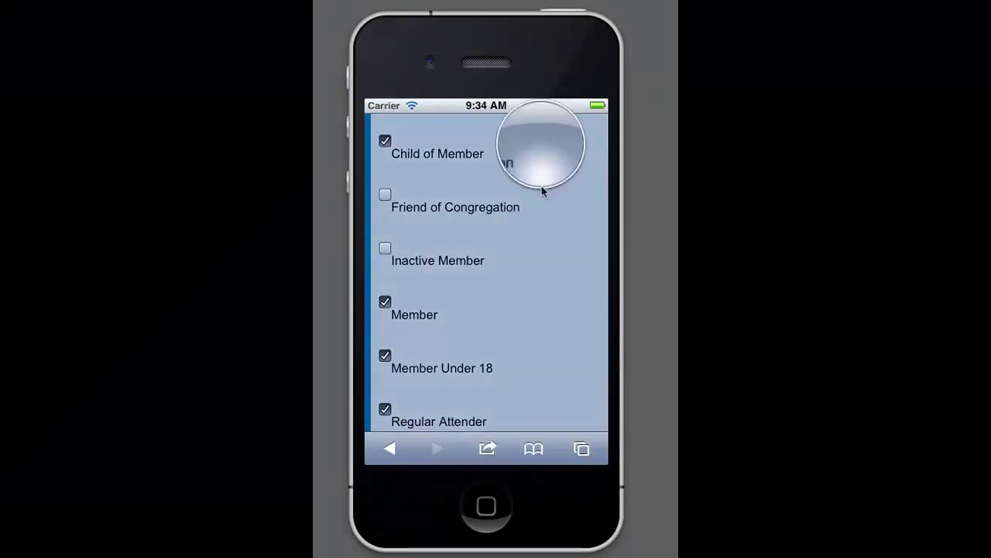
{"action": "left_click_drag", "start_coordinate": [543, 258], "coordinate": [535, 165]}
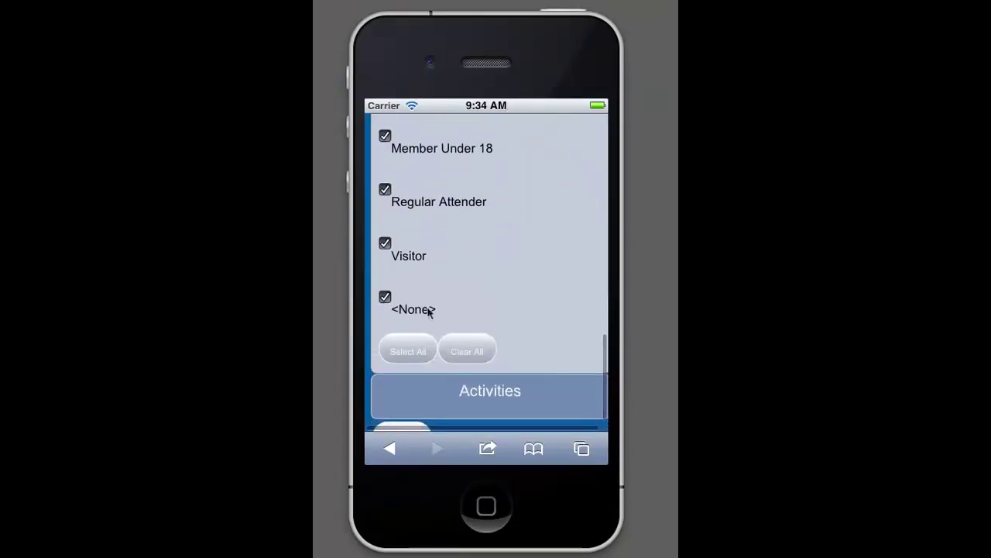
{"action": "left_click_drag", "start_coordinate": [525, 326], "coordinate": [537, 201]}
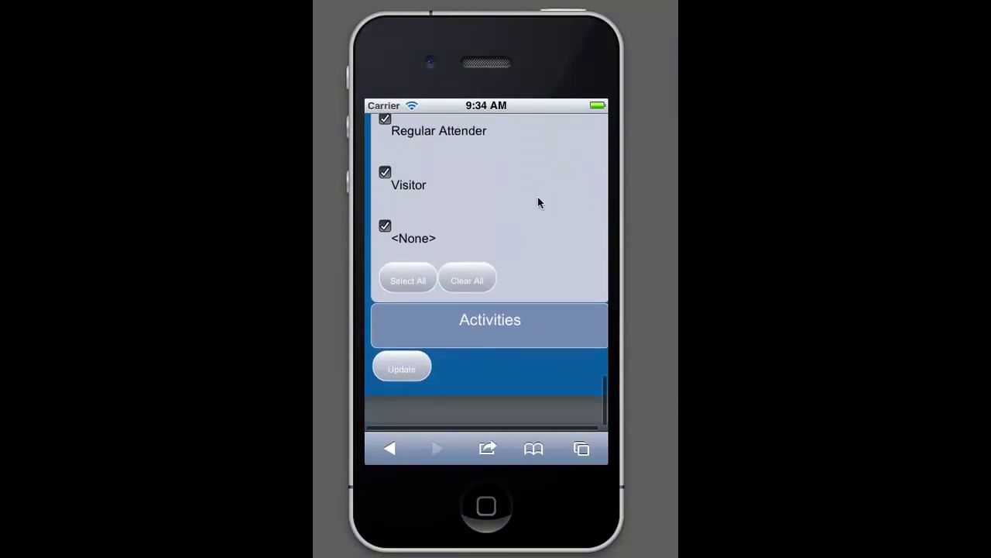
- Expand Activities and uncheck 3001 - Adult Choir and 2010 - Adults
{"action": "left_click", "coordinate": [498, 359]}
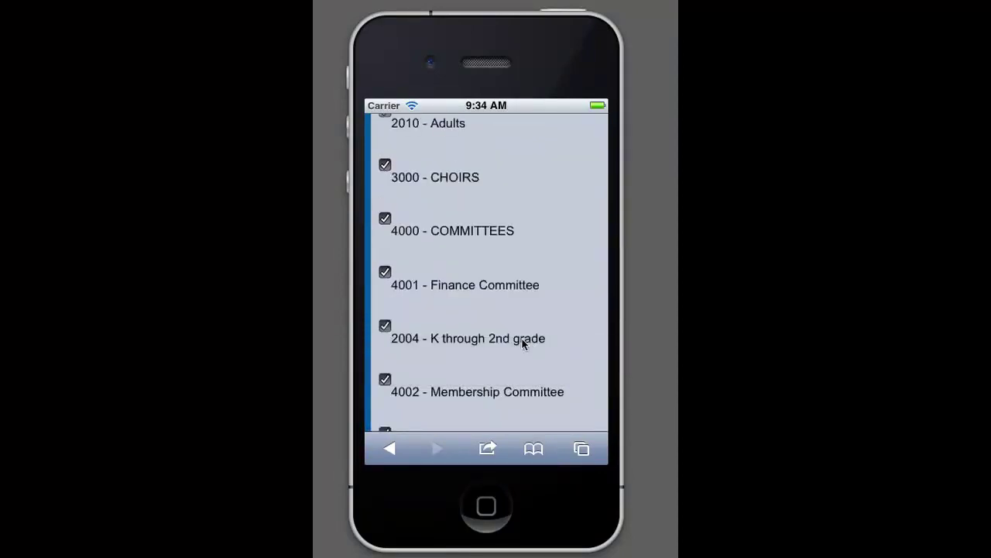
{"action": "left_click_drag", "start_coordinate": [571, 261], "coordinate": [573, 284]}
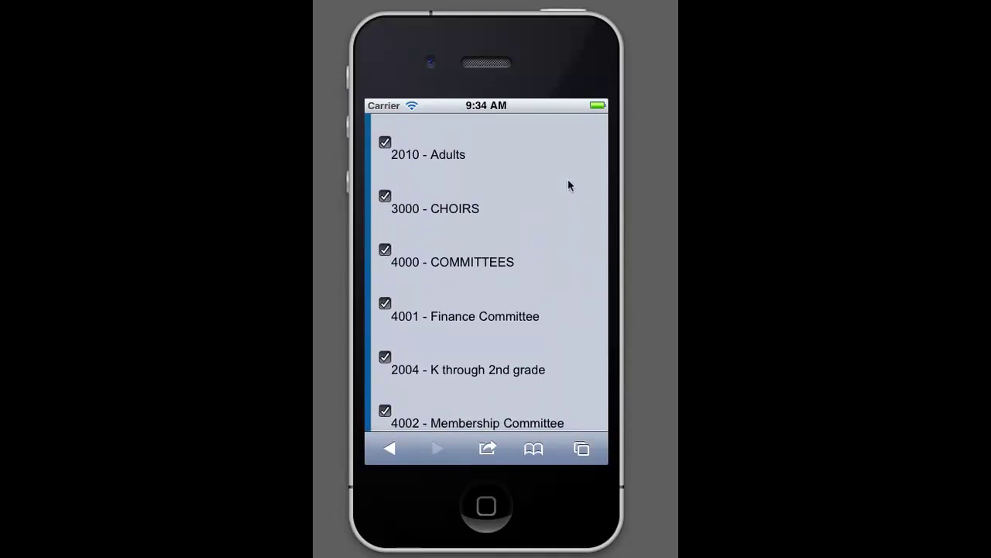
{"action": "left_click_drag", "start_coordinate": [568, 174], "coordinate": [576, 343]}
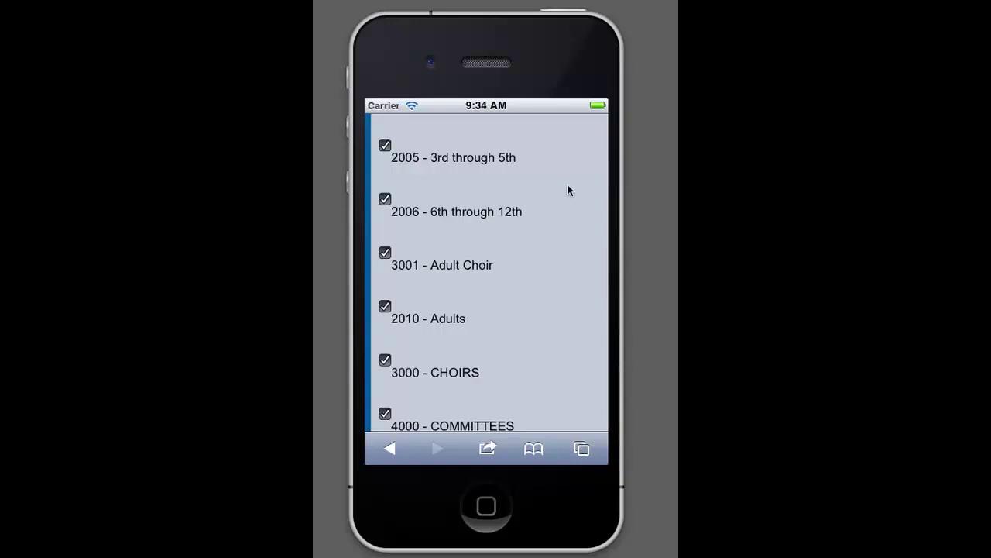
{"action": "left_click_drag", "start_coordinate": [567, 191], "coordinate": [566, 279]}
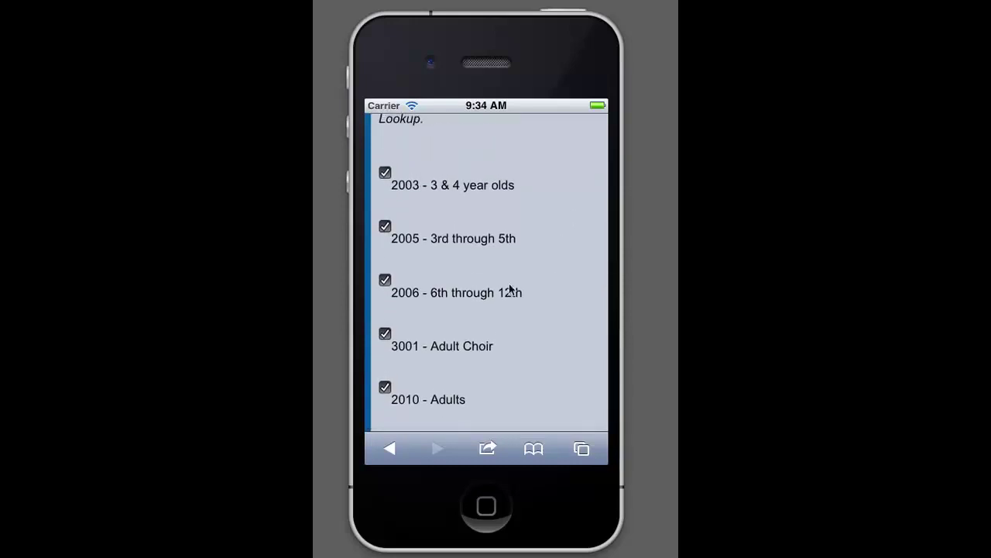
{"action": "left_click", "coordinate": [384, 357]}
{"action": "left_click", "coordinate": [465, 389]}
- Scroll to the bottom of Preferences and save the updated filter settings
{"action": "left_click_drag", "start_coordinate": [550, 316], "coordinate": [560, 179]}
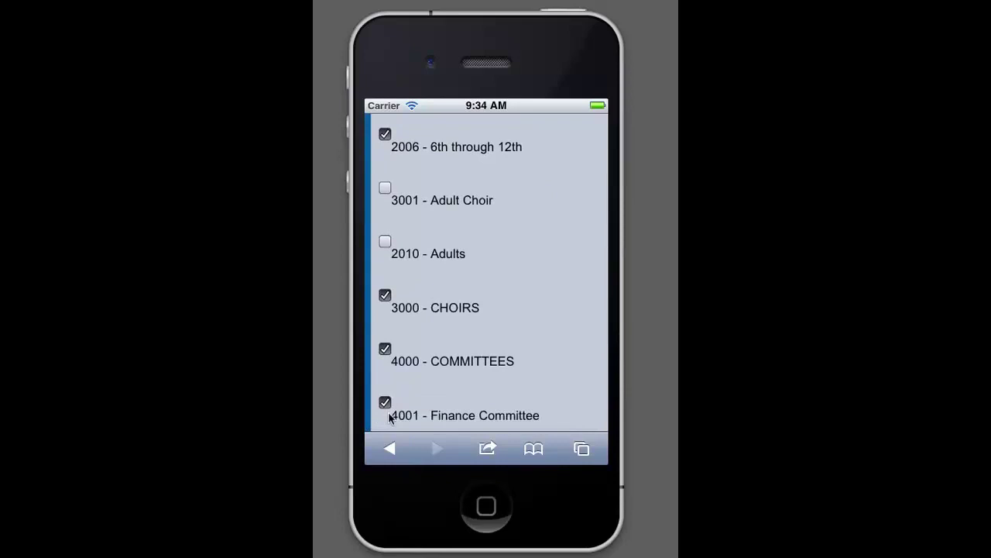
{"action": "left_click_drag", "start_coordinate": [544, 214], "coordinate": [578, 161]}
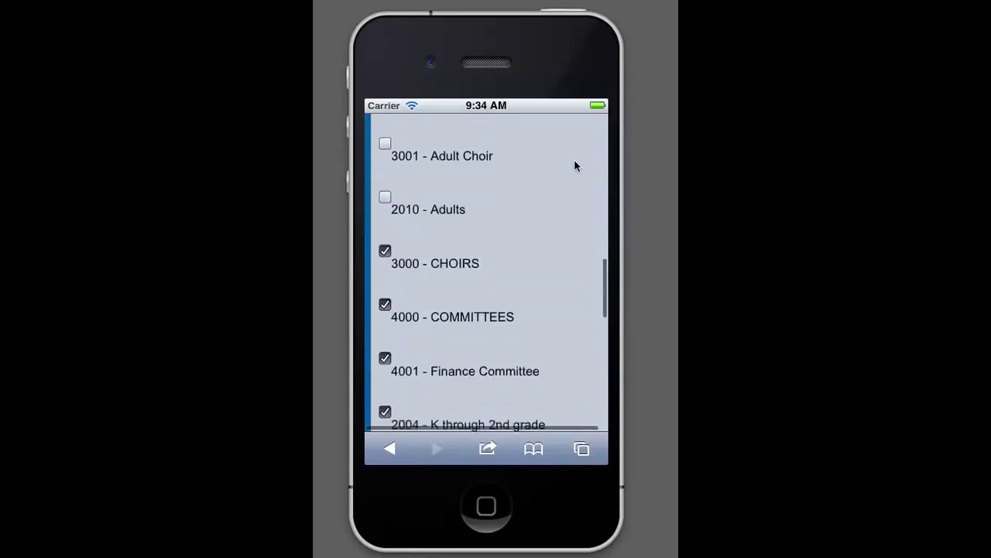
{"action": "left_click_drag", "start_coordinate": [546, 295], "coordinate": [533, 204]}
{"action": "left_click_drag", "start_coordinate": [507, 354], "coordinate": [507, 235]}
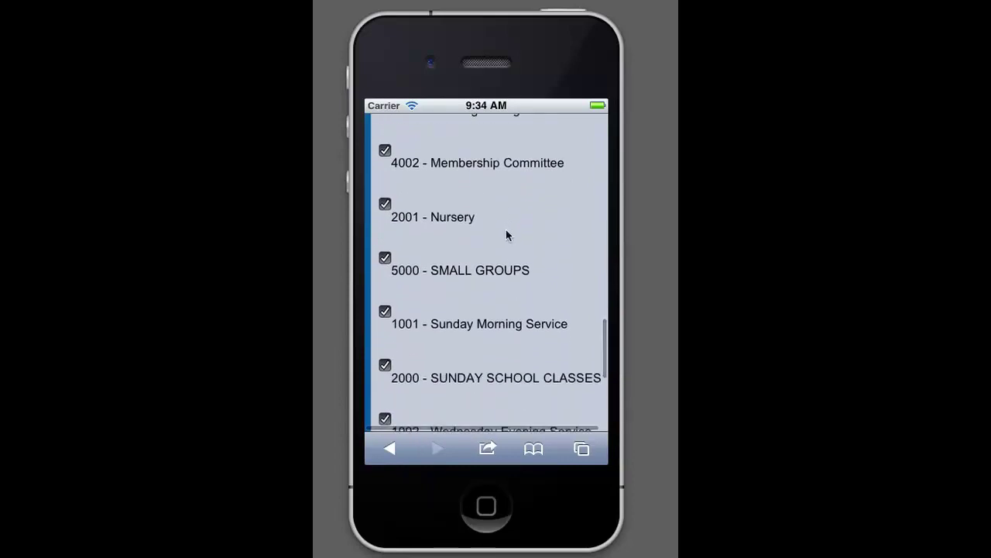
{"action": "left_click_drag", "start_coordinate": [514, 359], "coordinate": [522, 257]}
{"action": "left_click_drag", "start_coordinate": [514, 343], "coordinate": [513, 263]}
{"action": "left_click_drag", "start_coordinate": [514, 332], "coordinate": [515, 263]}
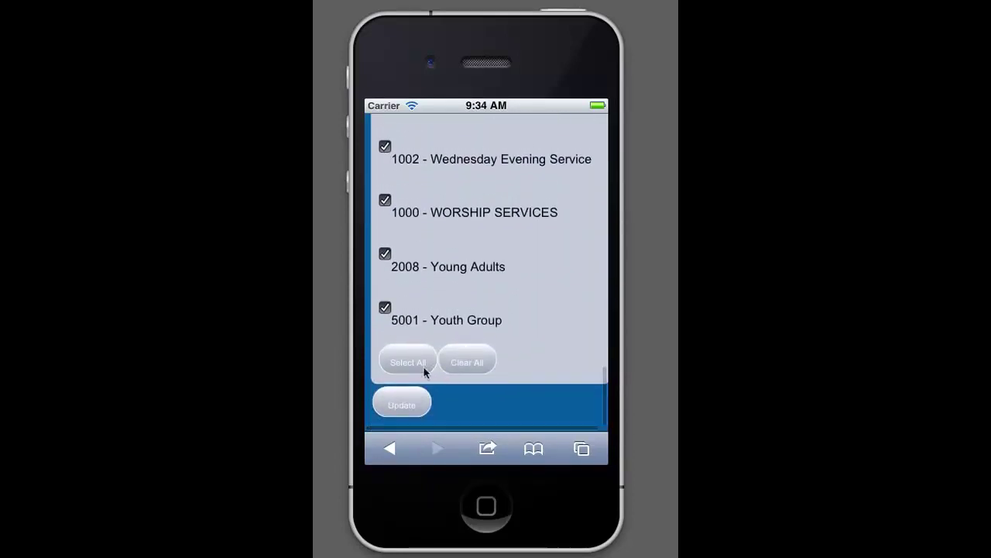
{"action": "left_click", "coordinate": [413, 407]}
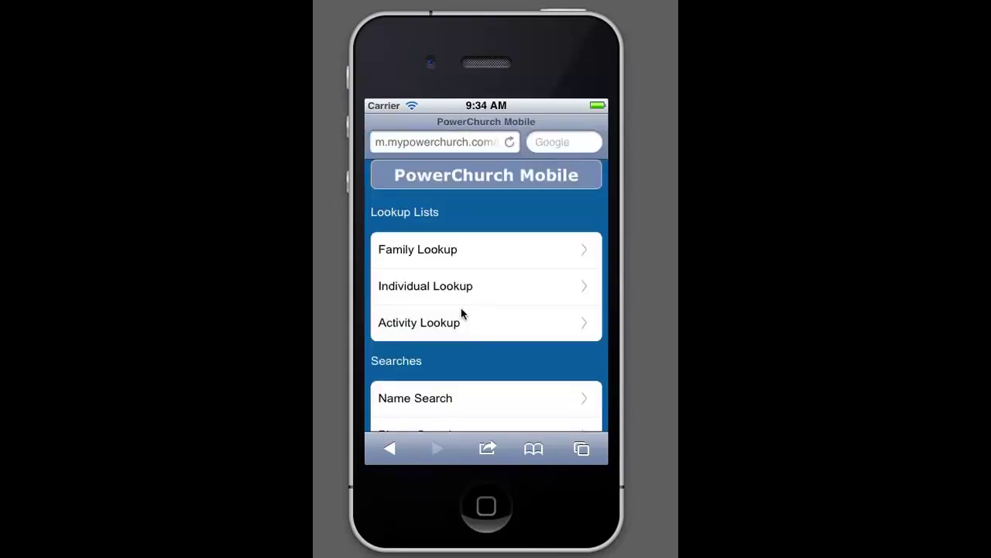
- Open Family Lookup and scroll through the alphabetical household list, then back to the top
{"action": "left_click_drag", "start_coordinate": [501, 369], "coordinate": [500, 310]}
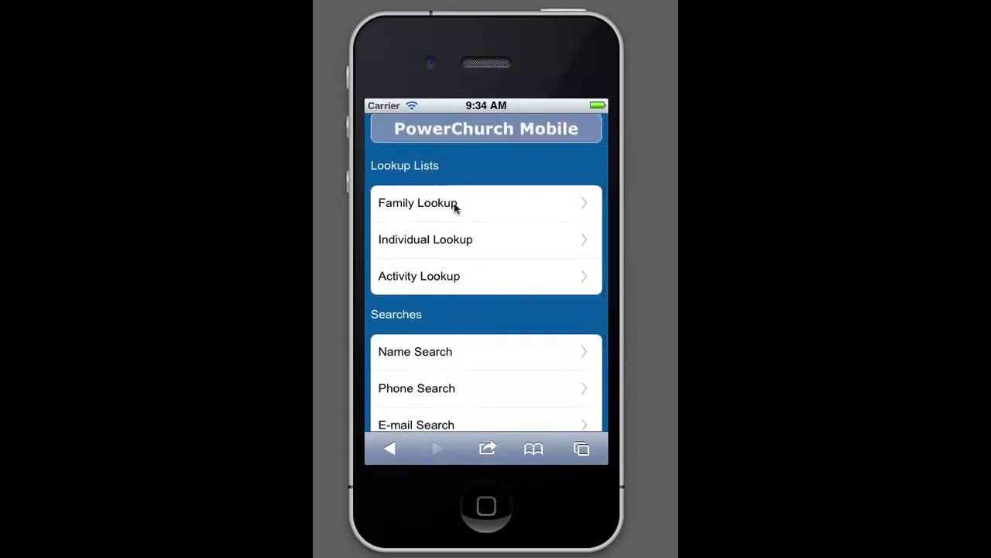
{"action": "left_click", "coordinate": [488, 213]}
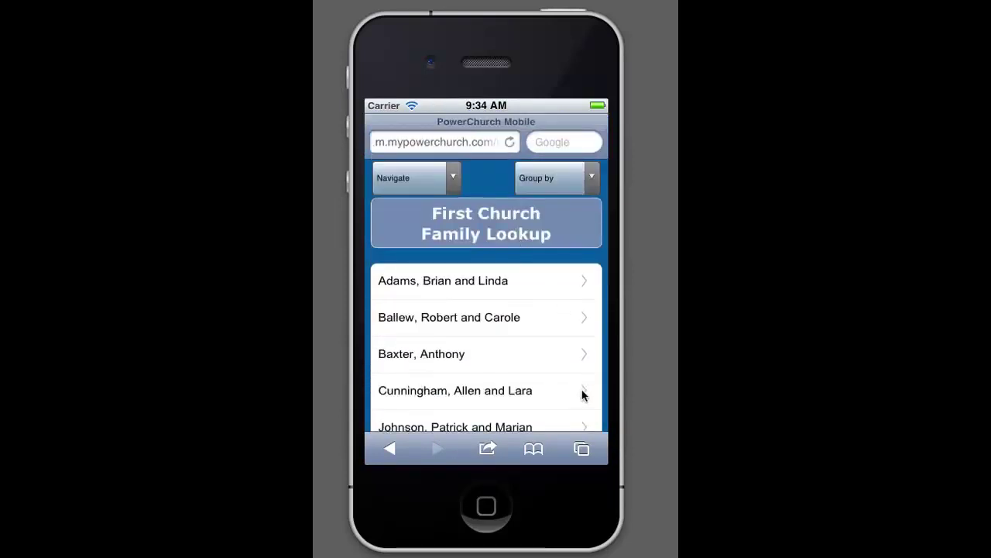
{"action": "left_click_drag", "start_coordinate": [582, 395], "coordinate": [584, 157]}
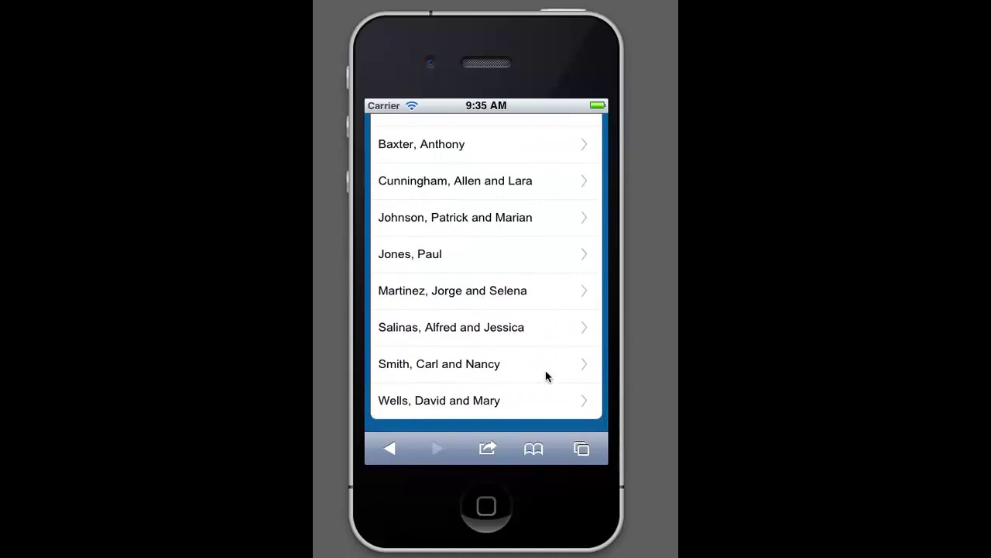
{"action": "left_click_drag", "start_coordinate": [546, 373], "coordinate": [552, 255]}
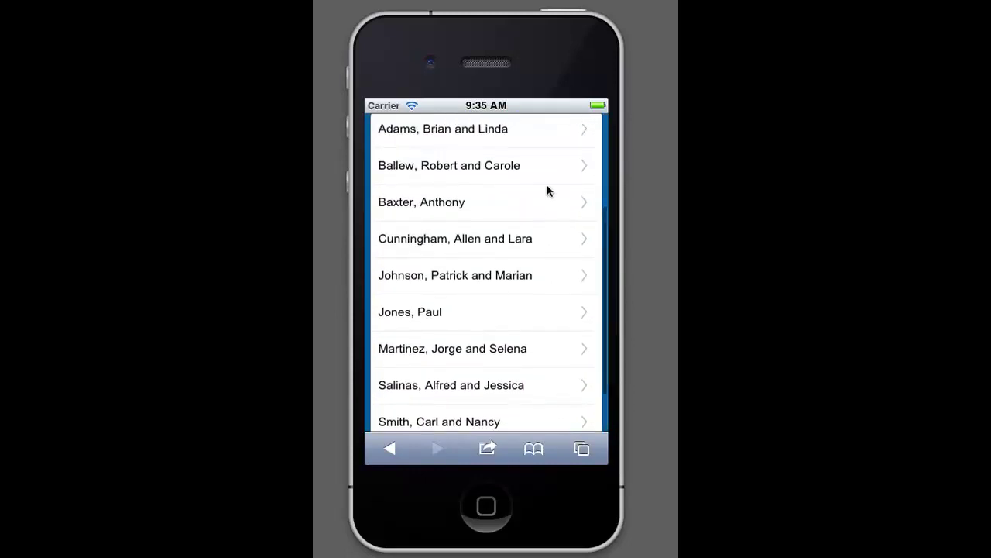
{"action": "left_click_drag", "start_coordinate": [549, 193], "coordinate": [543, 342]}
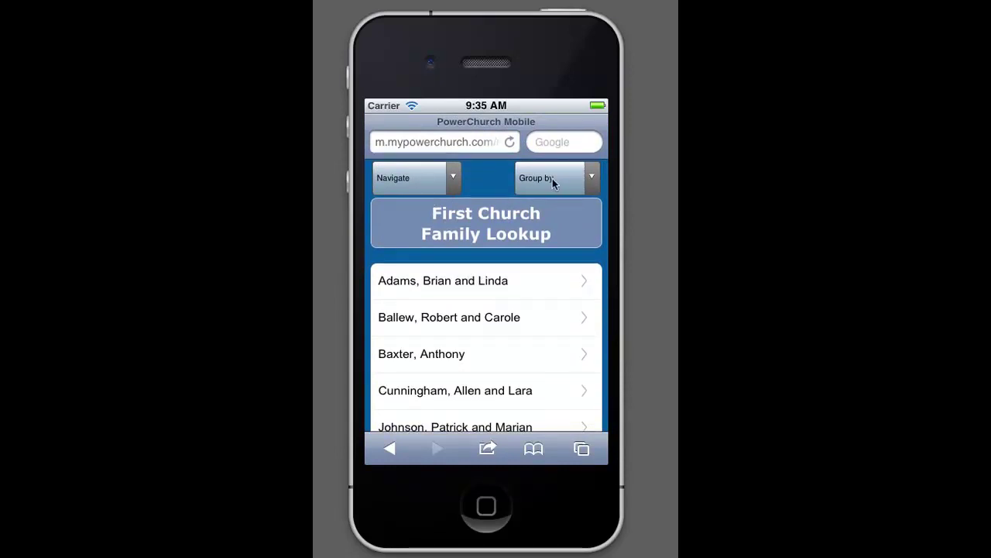
{"action": "left_click", "coordinate": [456, 178]}
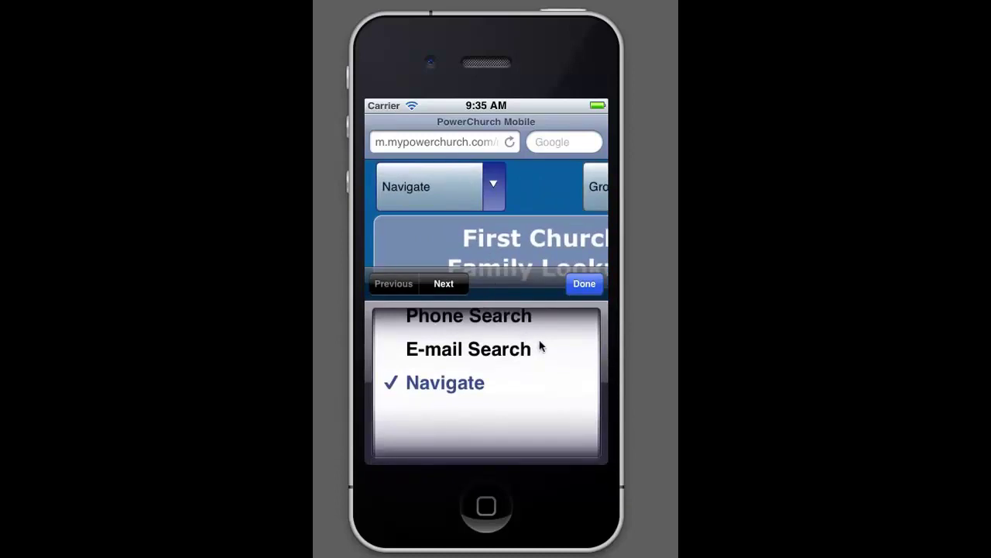
{"action": "left_click_drag", "start_coordinate": [540, 346], "coordinate": [538, 421]}
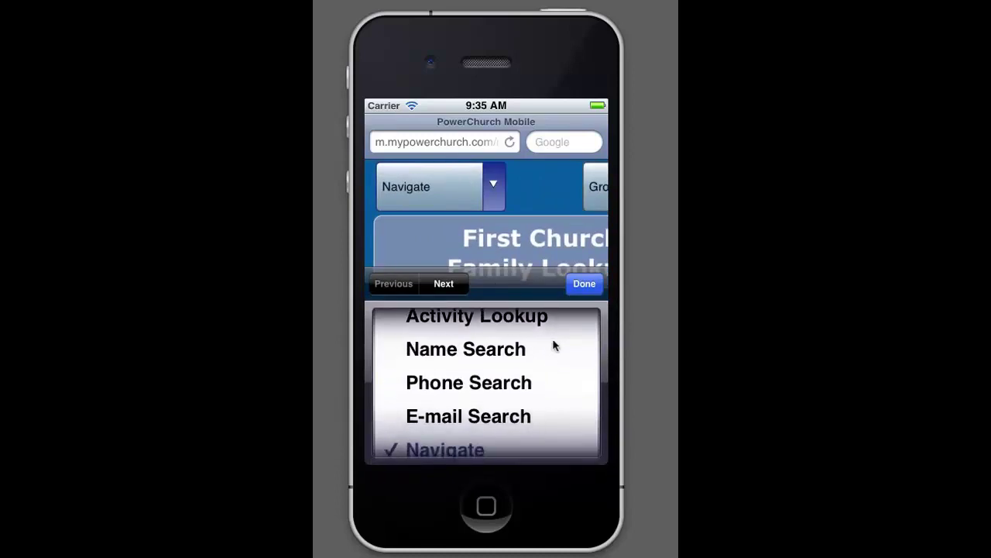
{"action": "left_click_drag", "start_coordinate": [555, 346], "coordinate": [553, 383]}
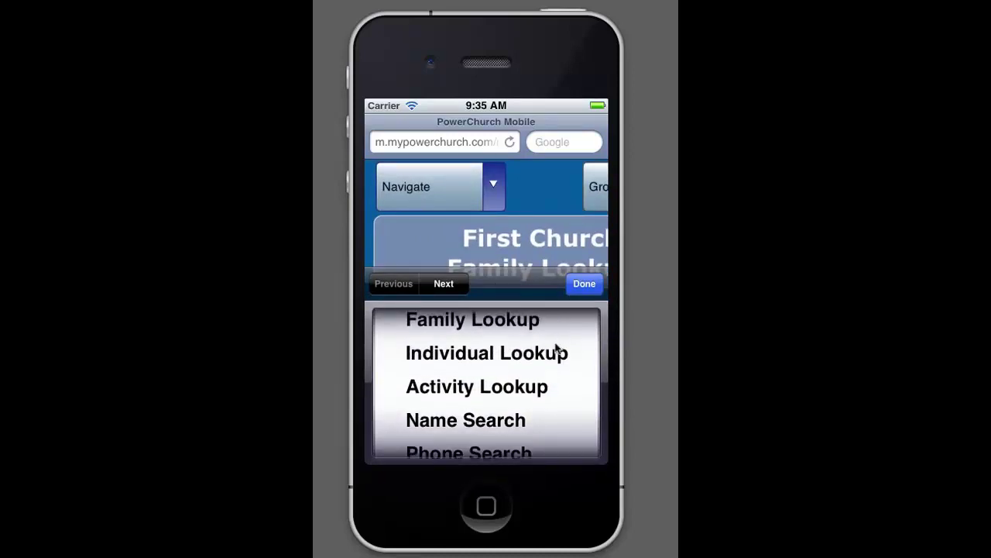
{"action": "left_click_drag", "start_coordinate": [556, 349], "coordinate": [551, 401]}
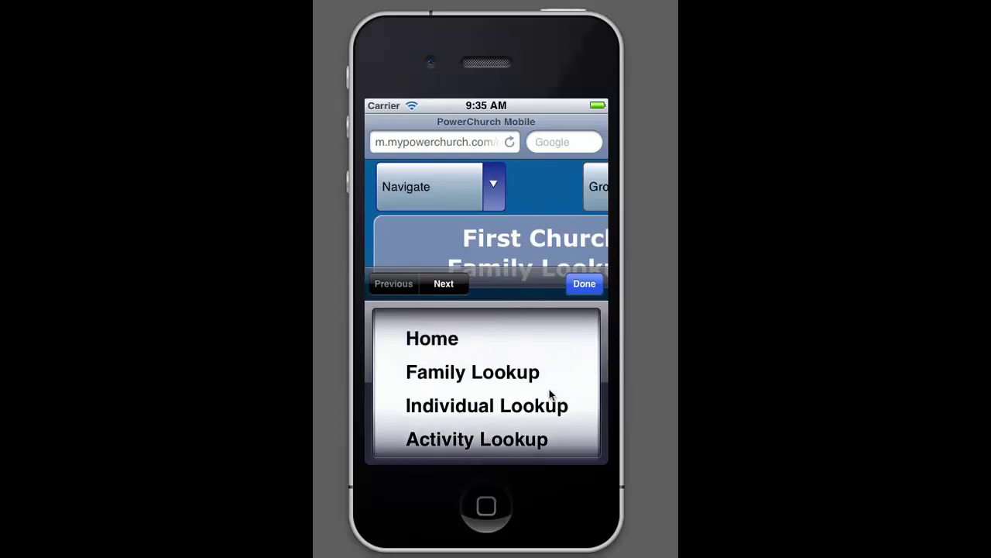
{"action": "left_click", "coordinate": [435, 350]}
{"action": "left_click", "coordinate": [585, 283]}
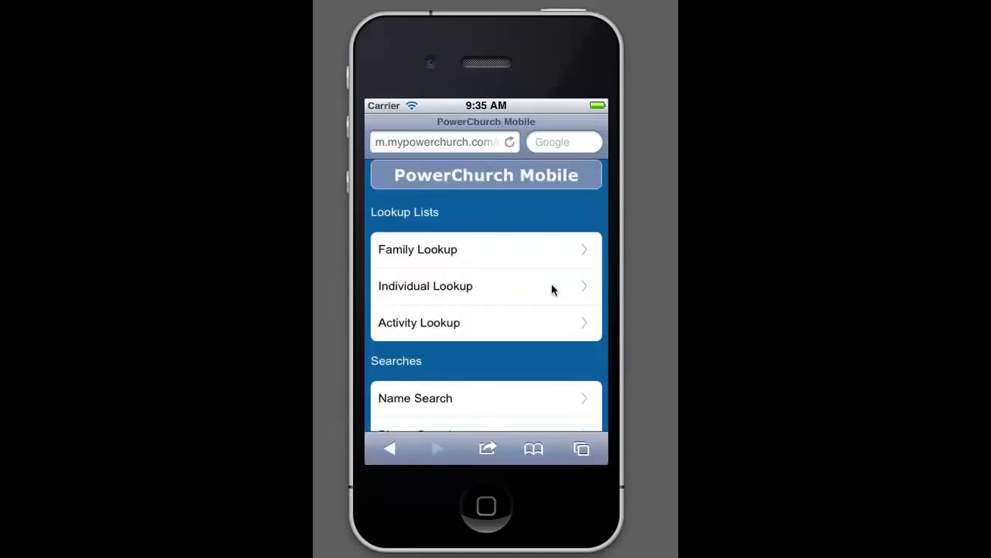
{"action": "left_click", "coordinate": [488, 251]}
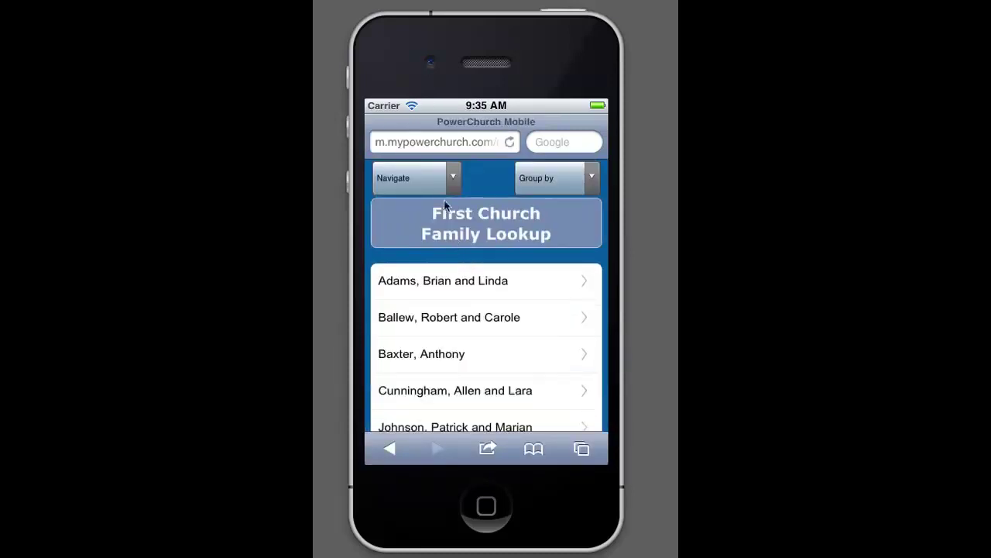
{"action": "left_click", "coordinate": [454, 185]}
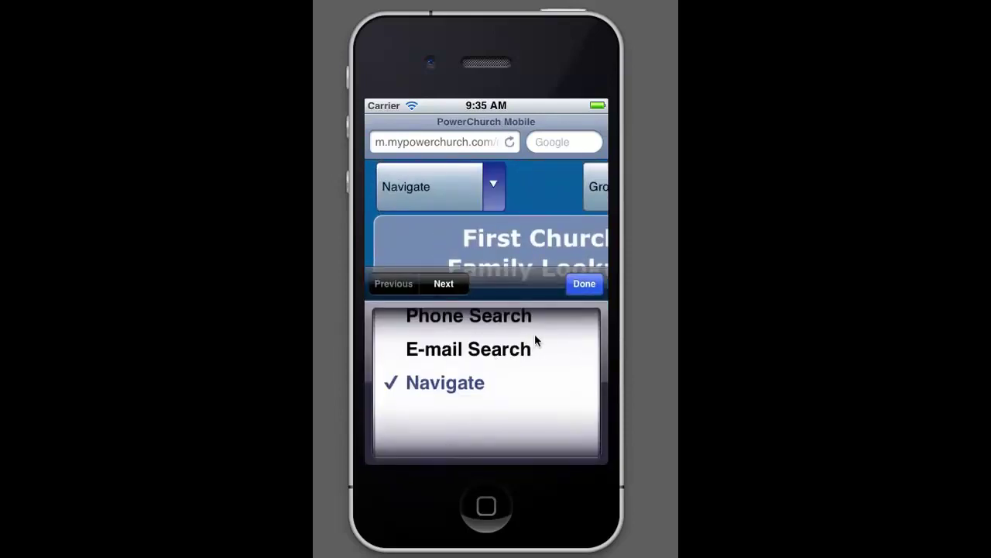
{"action": "left_click_drag", "start_coordinate": [535, 342], "coordinate": [557, 383]}
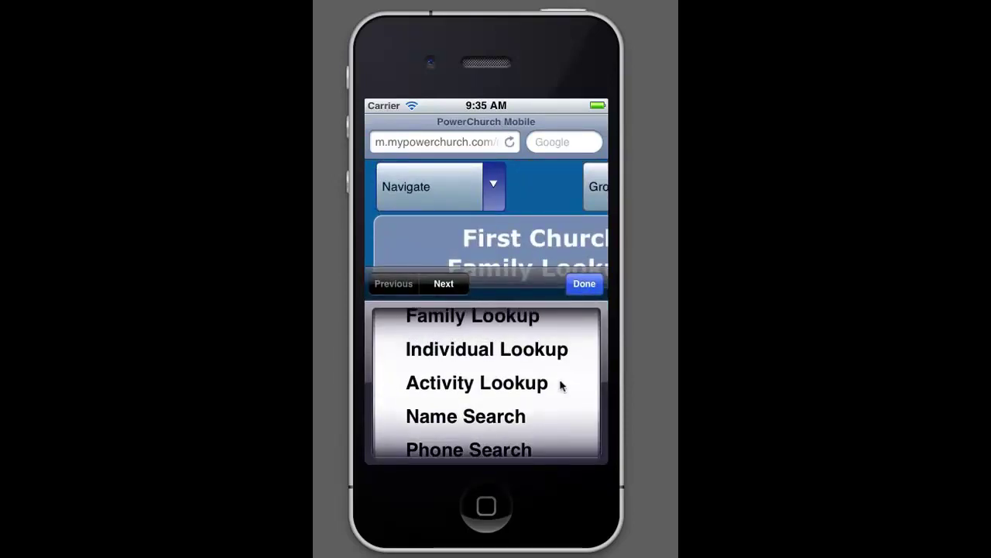
{"action": "left_click_drag", "start_coordinate": [571, 345], "coordinate": [568, 388]}
{"action": "left_click", "coordinate": [594, 287]}
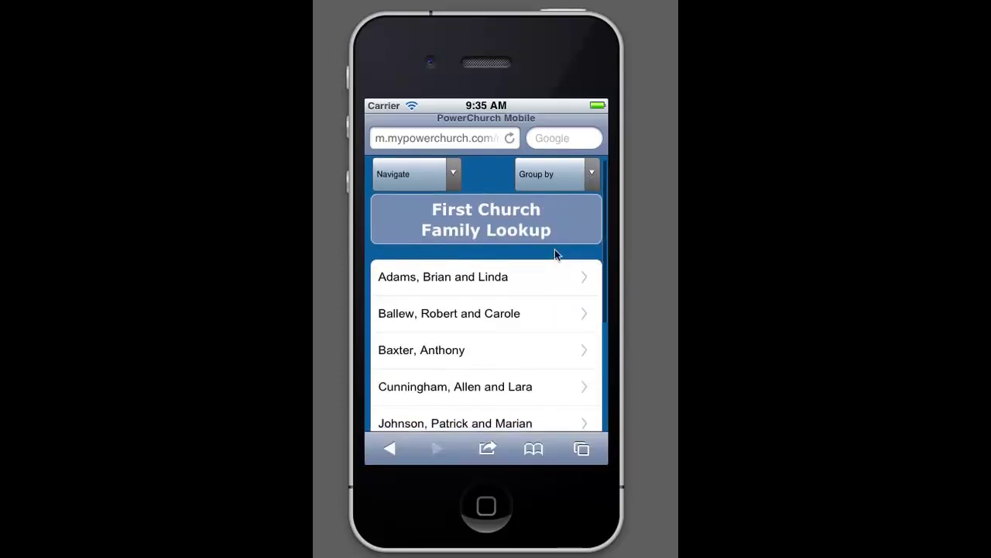
- Group the Family Lookup list by Mailing Category
{"action": "left_click", "coordinate": [594, 167]}
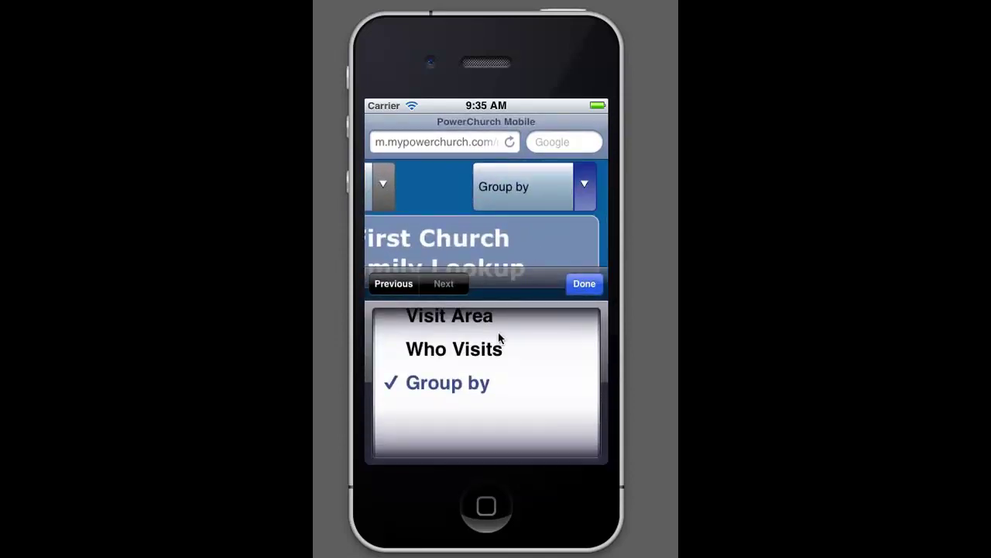
{"action": "left_click_drag", "start_coordinate": [498, 333], "coordinate": [491, 416]}
{"action": "mouse_move", "coordinate": [506, 339]}
{"action": "left_mouse_down"}
{"action": "mouse_move", "coordinate": [507, 388]}
{"action": "mouse_move", "coordinate": [514, 339]}
{"action": "left_mouse_up"}
{"action": "left_click", "coordinate": [475, 355]}
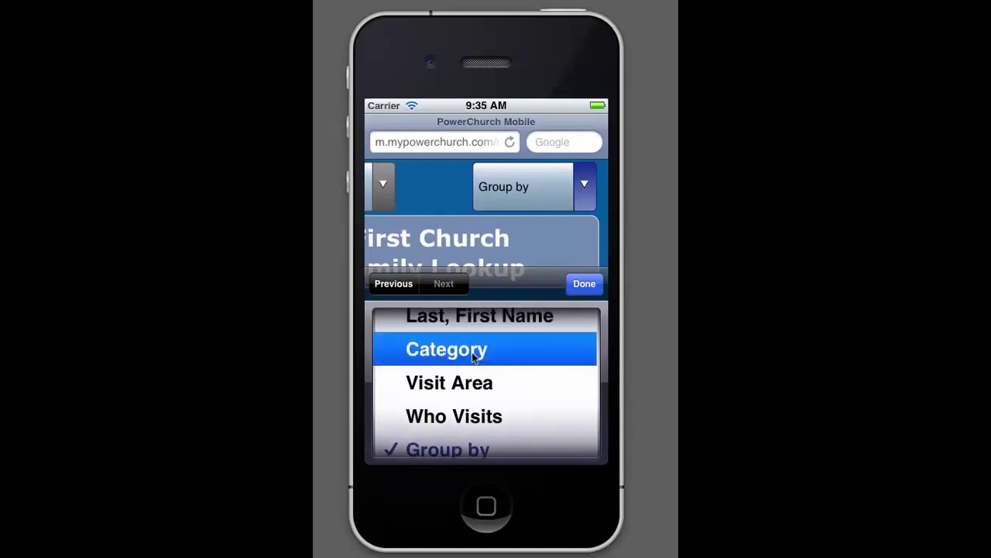
{"action": "left_click", "coordinate": [584, 284]}
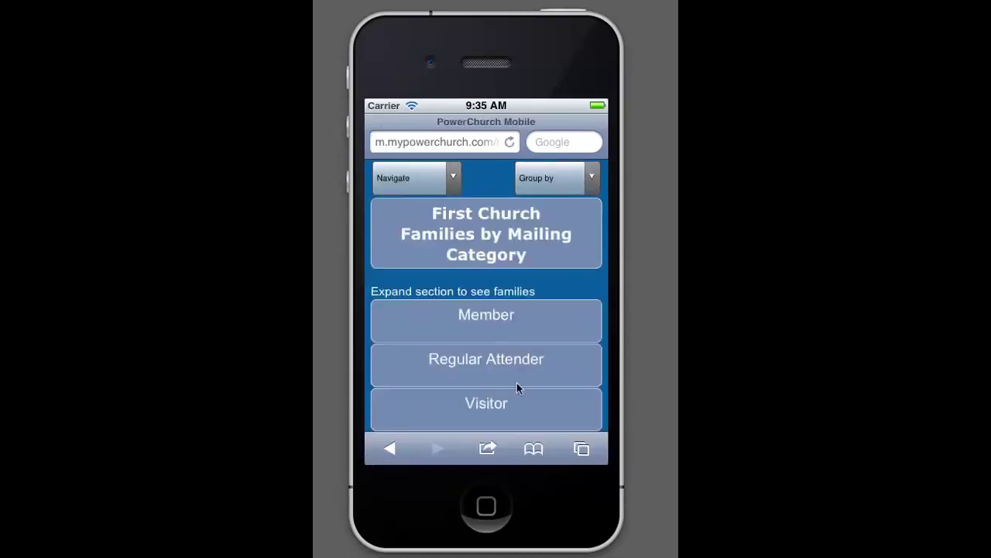
- Expand the Regular Attender, Member and Visitor category sections to list their families
{"action": "left_click_drag", "start_coordinate": [517, 383], "coordinate": [522, 321]}
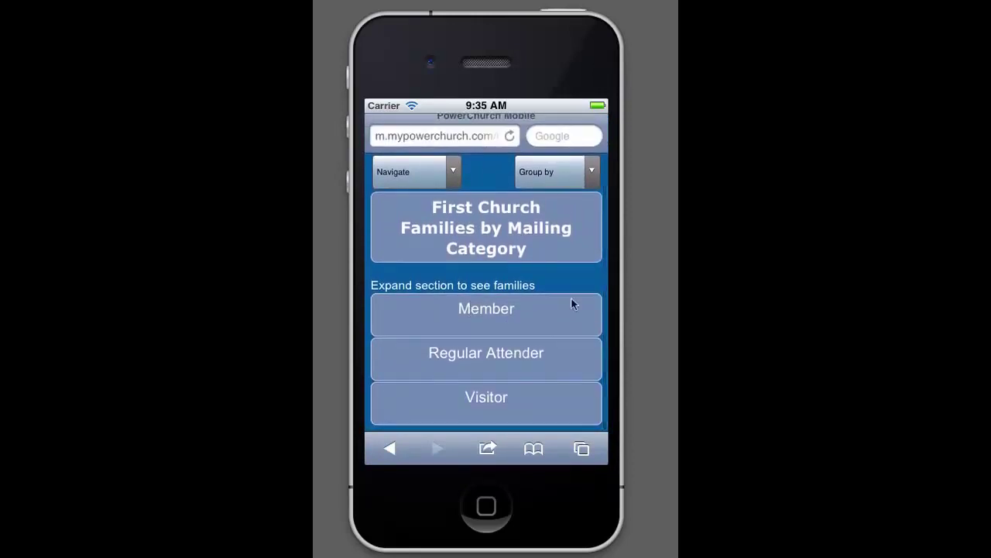
{"action": "left_click", "coordinate": [488, 361]}
{"action": "left_click_drag", "start_coordinate": [527, 393], "coordinate": [532, 329]}
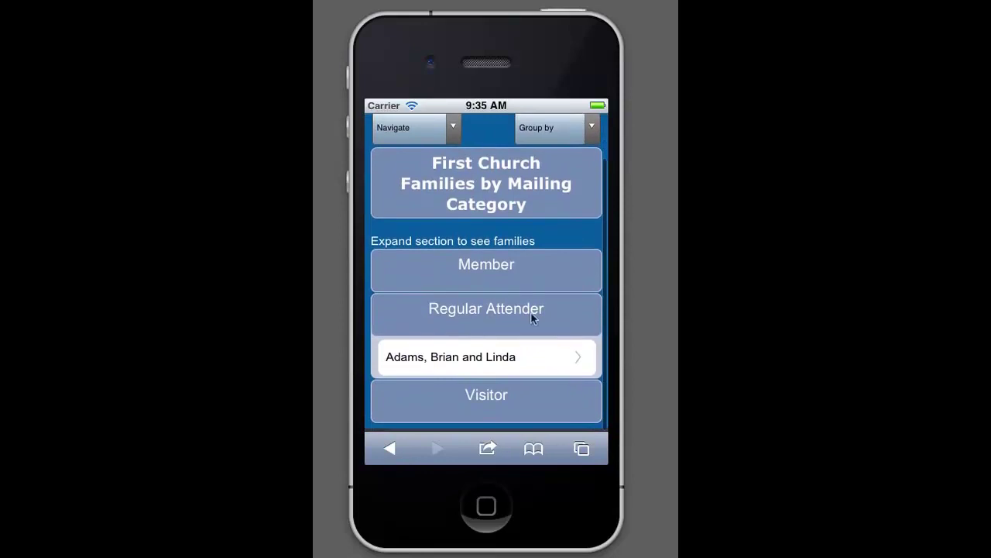
{"action": "left_click", "coordinate": [515, 281]}
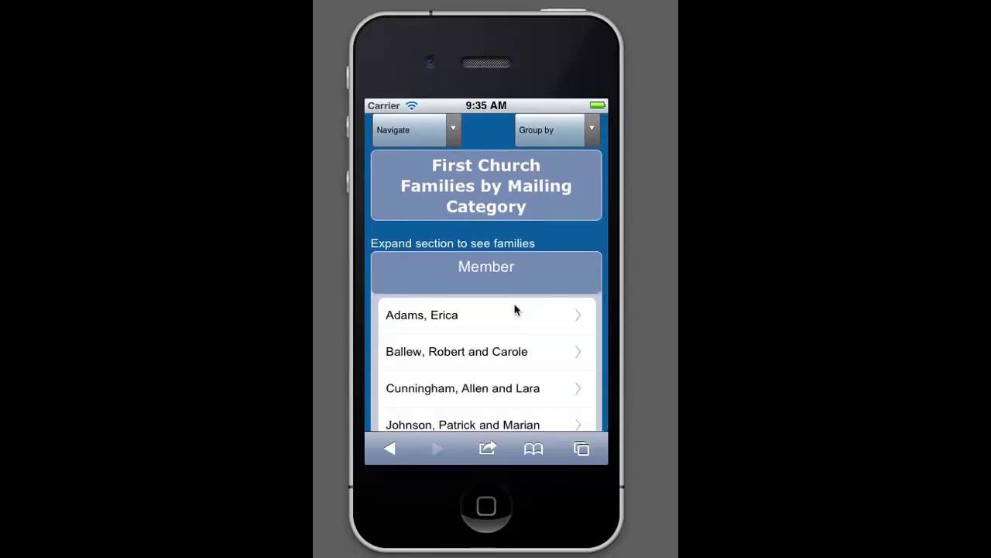
{"action": "left_click_drag", "start_coordinate": [547, 376], "coordinate": [568, 255]}
{"action": "left_click_drag", "start_coordinate": [547, 367], "coordinate": [551, 299]}
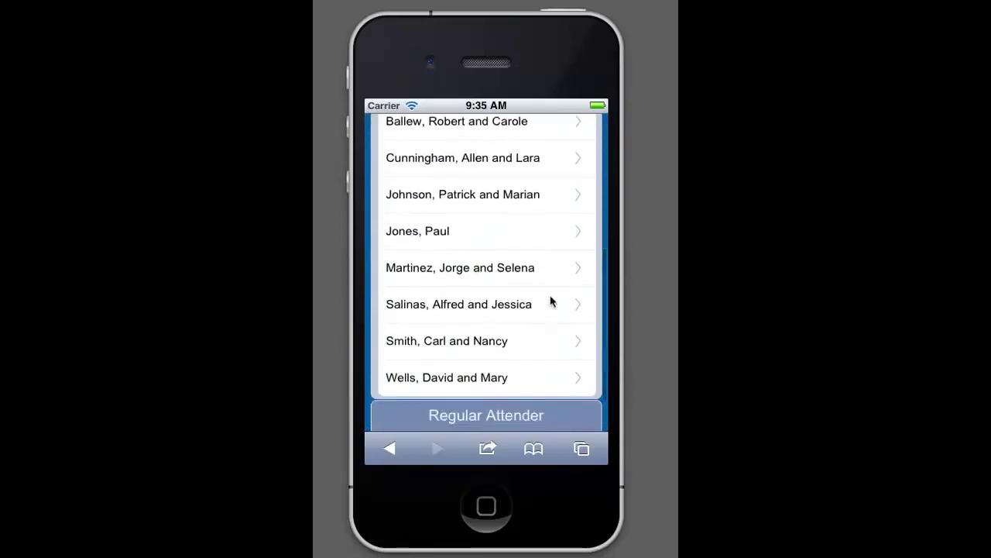
{"action": "left_click", "coordinate": [522, 412]}
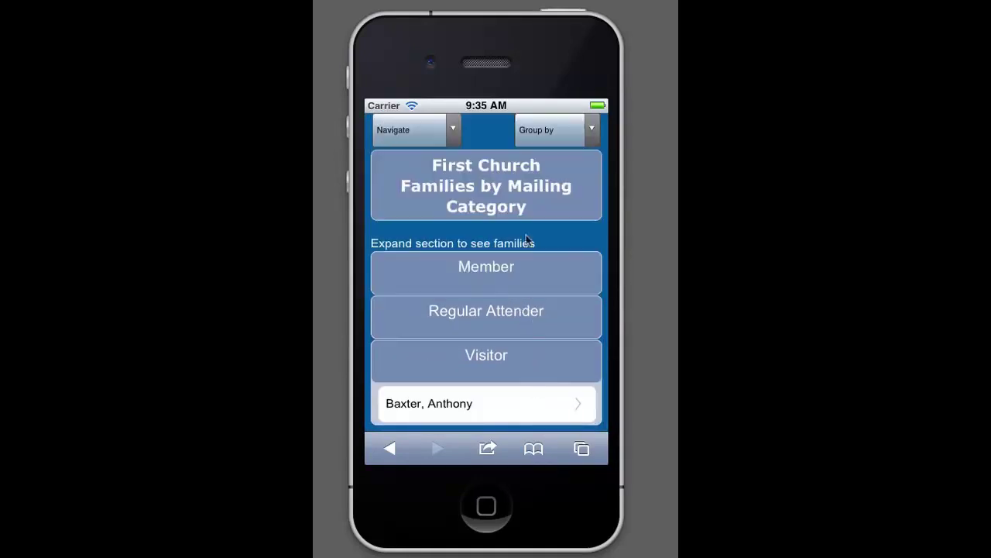
- Switch the family grouping back to Last, First Name
{"action": "left_click", "coordinate": [593, 128]}
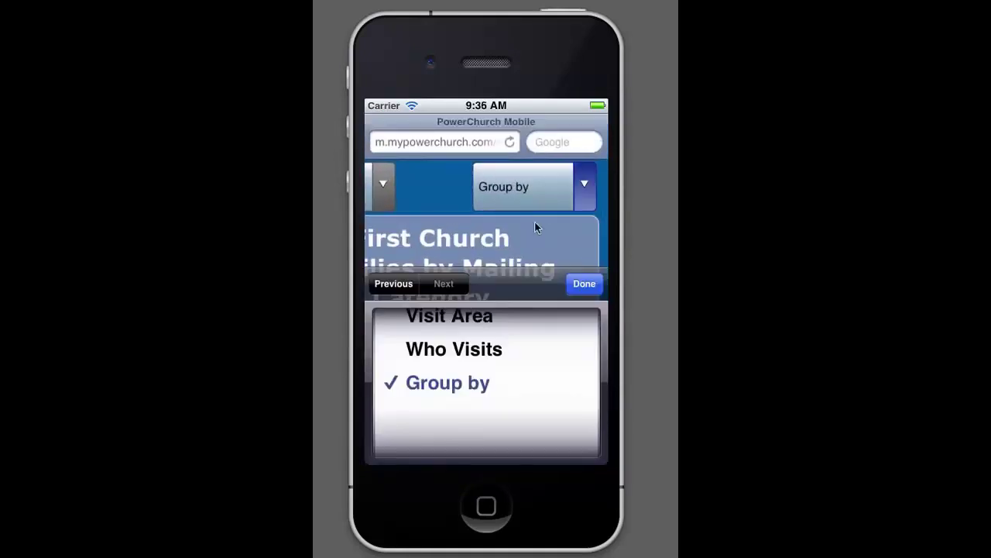
{"action": "left_click_drag", "start_coordinate": [497, 319], "coordinate": [511, 431]}
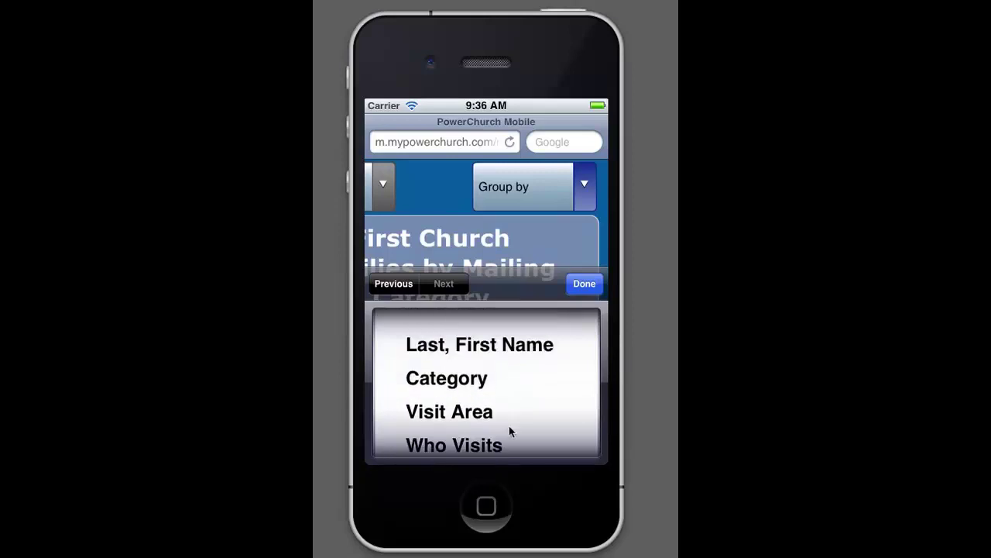
{"action": "left_click", "coordinate": [522, 352]}
{"action": "left_click", "coordinate": [587, 286]}
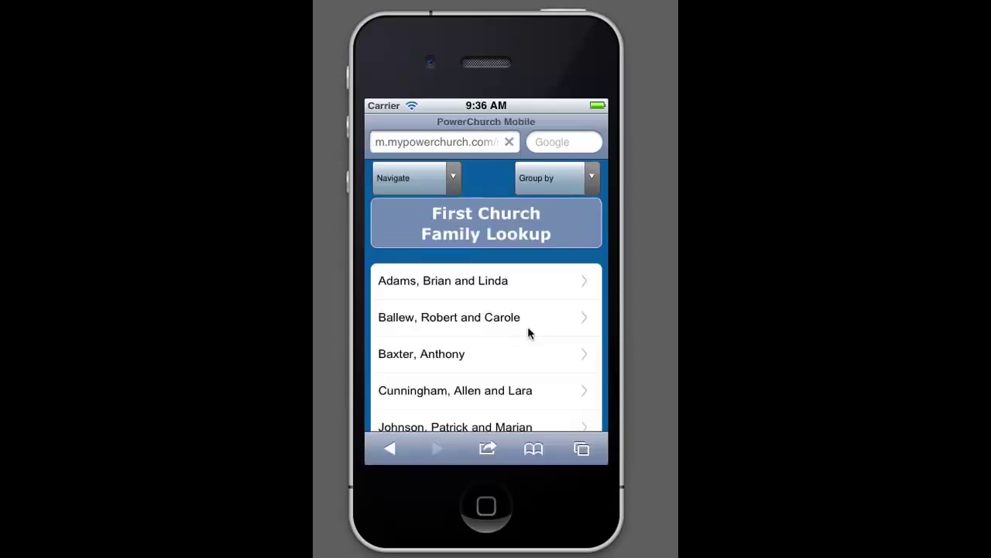
{"action": "left_click_drag", "start_coordinate": [511, 313], "coordinate": [525, 214]}
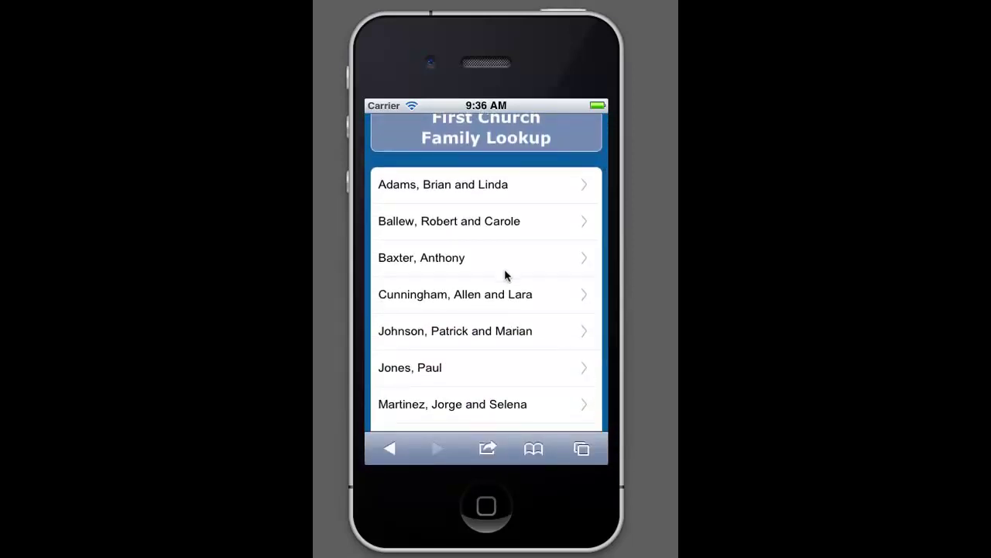
- Open the fourth family's information page and scroll through its address, contacts, members and visitations, then back to the top
{"action": "left_click", "coordinate": [497, 298]}
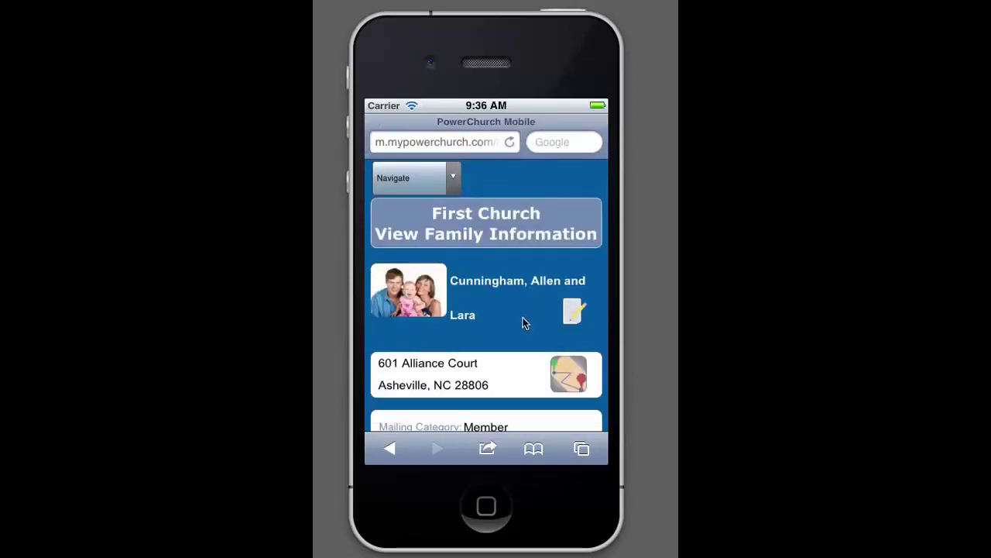
{"action": "left_click_drag", "start_coordinate": [525, 332], "coordinate": [522, 163]}
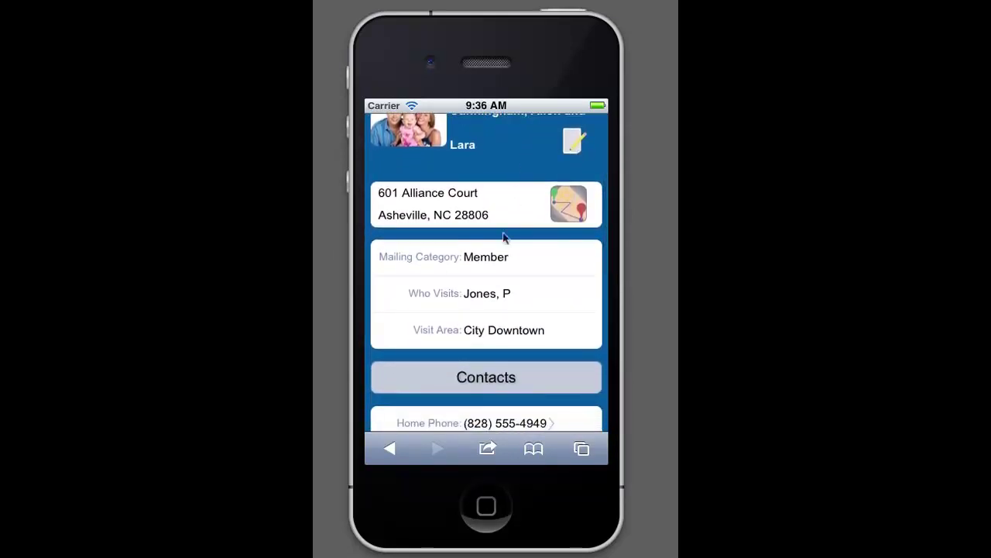
{"action": "left_click_drag", "start_coordinate": [518, 333], "coordinate": [546, 169]}
{"action": "left_click_drag", "start_coordinate": [537, 348], "coordinate": [540, 237]}
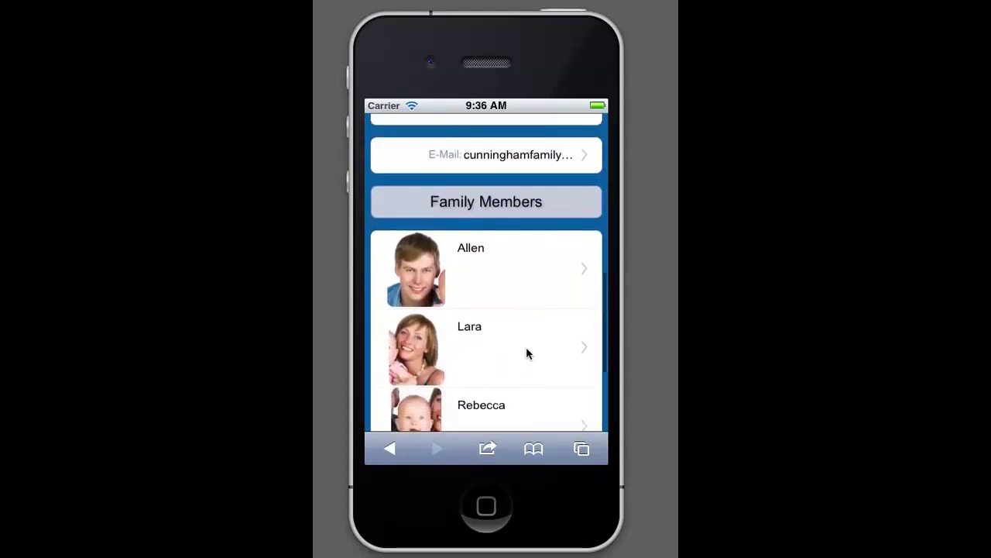
{"action": "left_click_drag", "start_coordinate": [527, 349], "coordinate": [531, 246]}
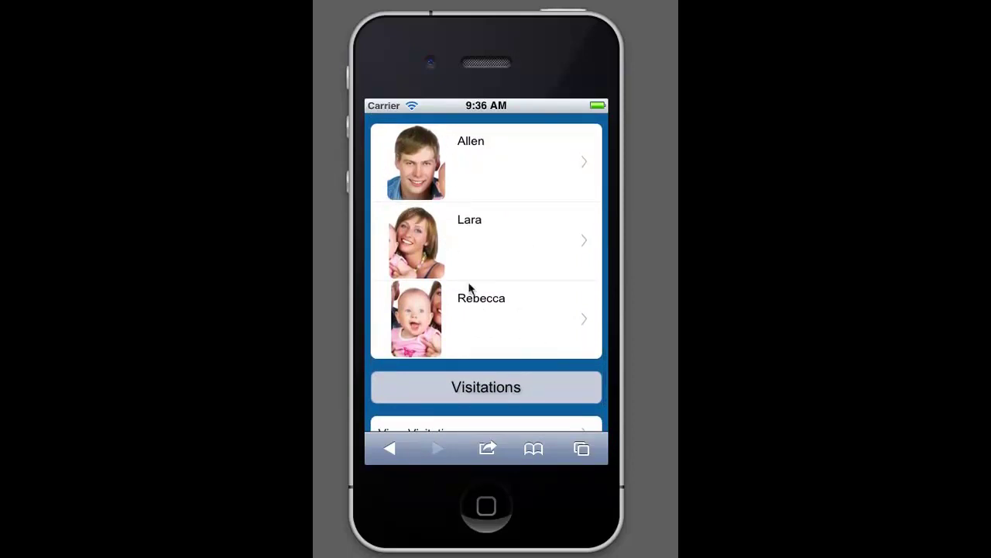
{"action": "left_click_drag", "start_coordinate": [535, 377], "coordinate": [547, 254]}
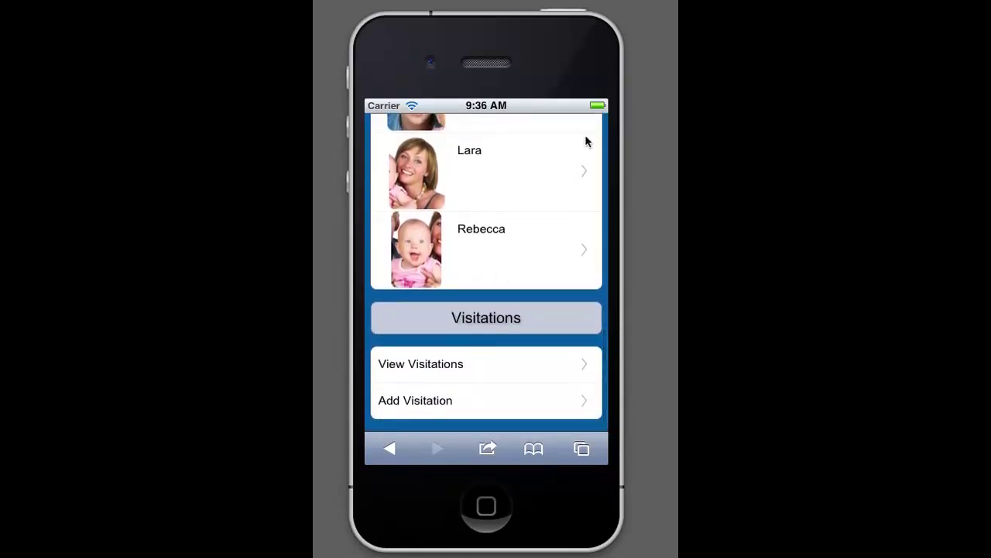
{"action": "left_click_drag", "start_coordinate": [586, 142], "coordinate": [547, 488]}
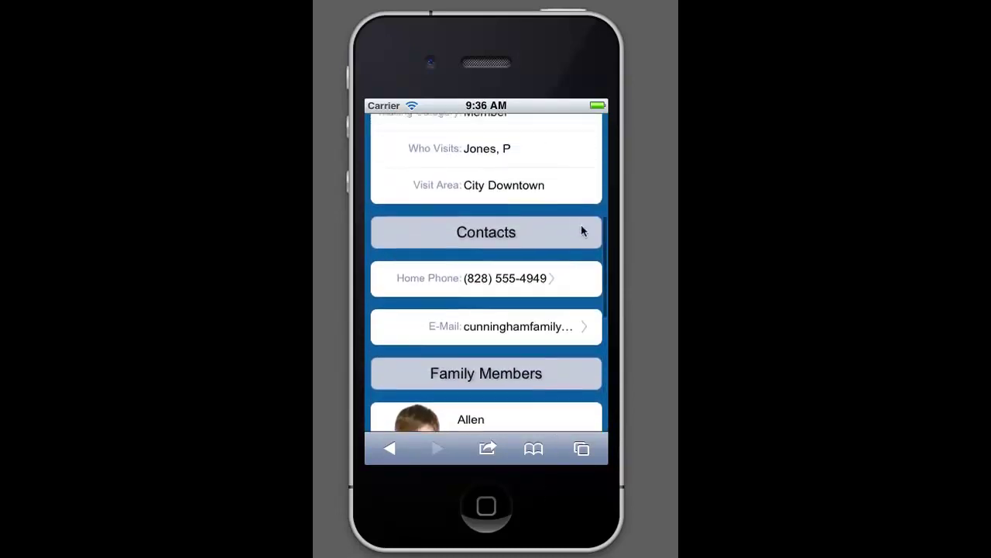
{"action": "left_click_drag", "start_coordinate": [583, 231], "coordinate": [576, 416]}
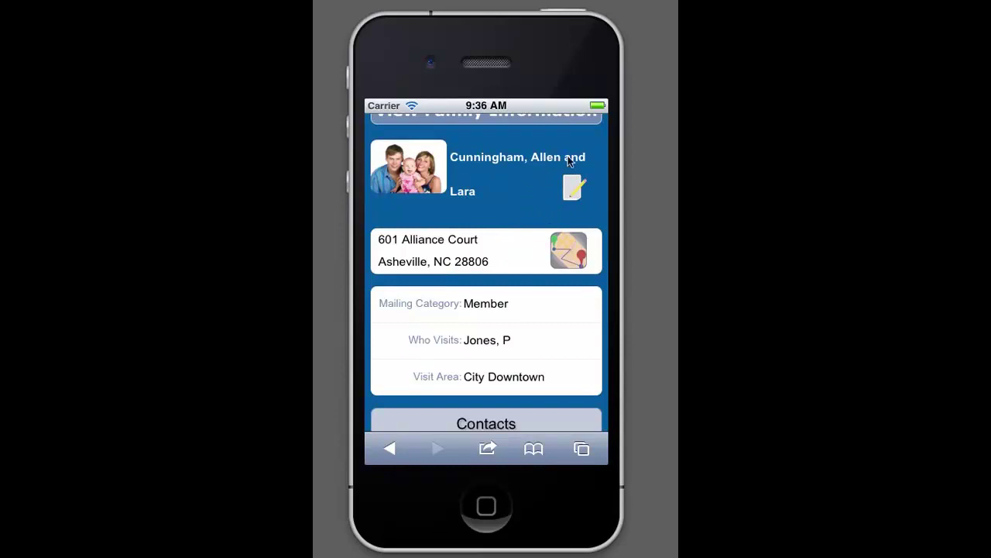
- Edit the Zip code in the family's address details and save the record
{"action": "left_click", "coordinate": [584, 203]}
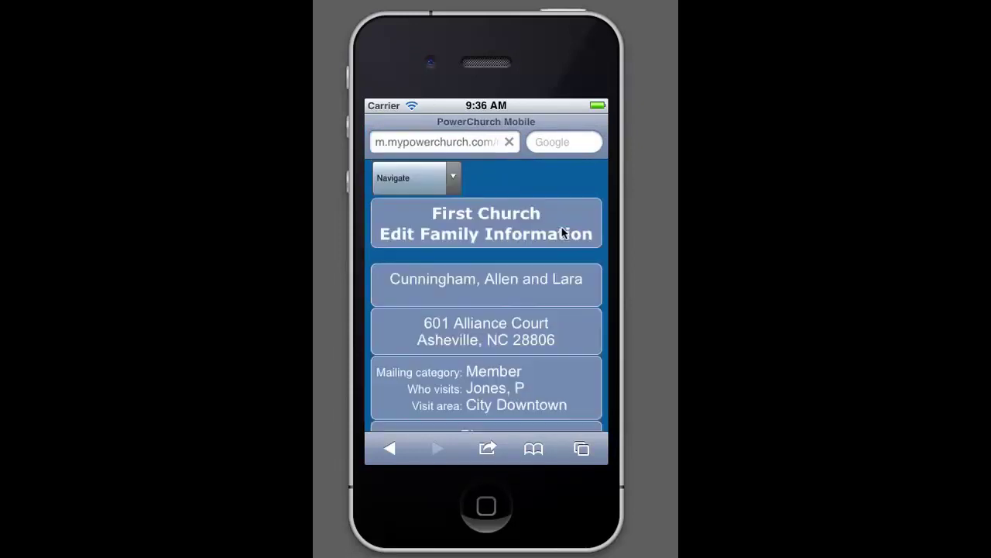
{"action": "left_click_drag", "start_coordinate": [548, 350], "coordinate": [559, 237]}
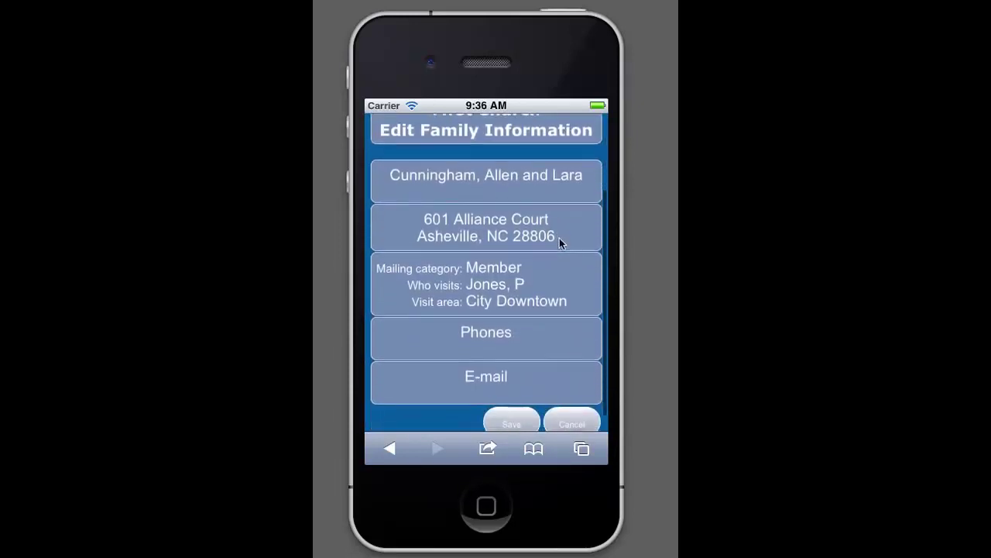
{"action": "left_click", "coordinate": [467, 223]}
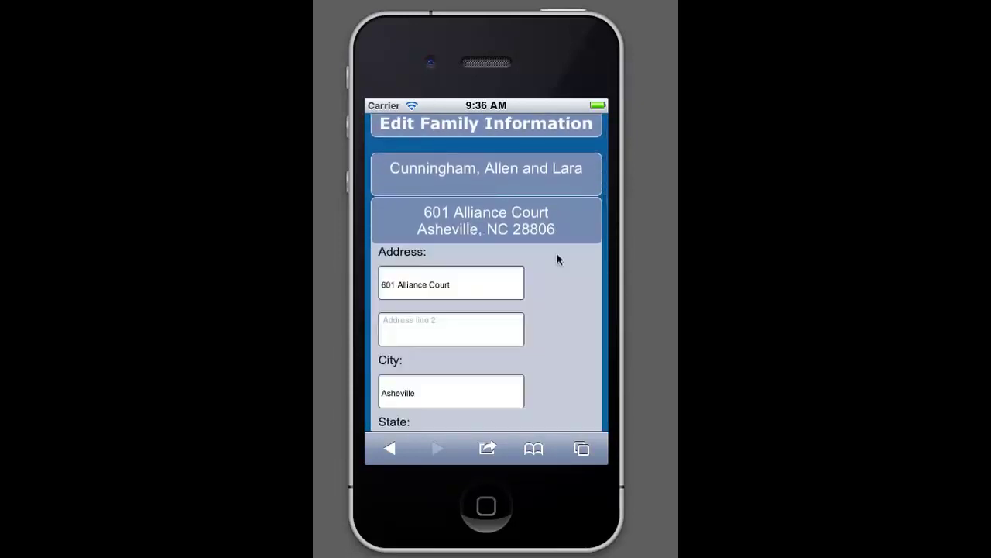
{"action": "left_click_drag", "start_coordinate": [475, 385], "coordinate": [489, 314]}
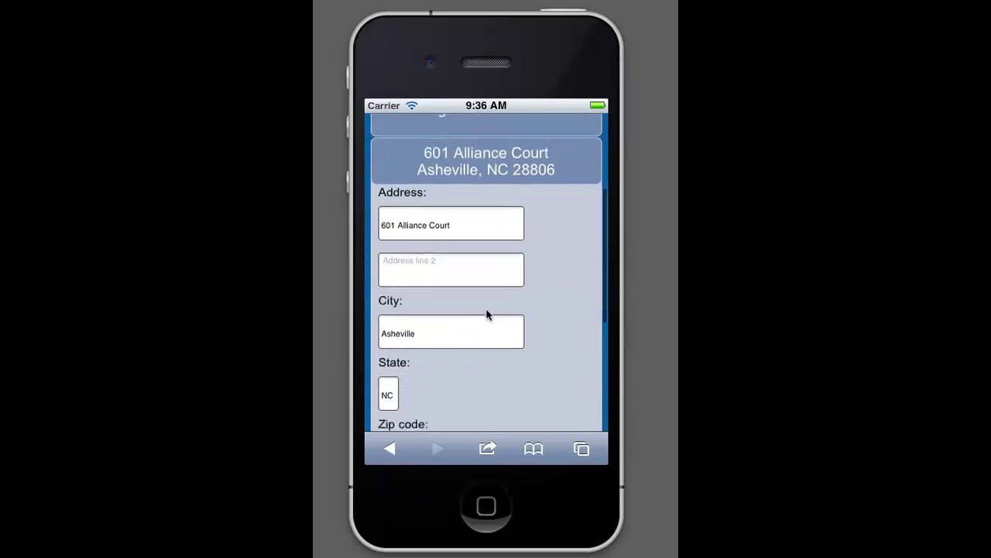
{"action": "left_click_drag", "start_coordinate": [436, 361], "coordinate": [454, 321]}
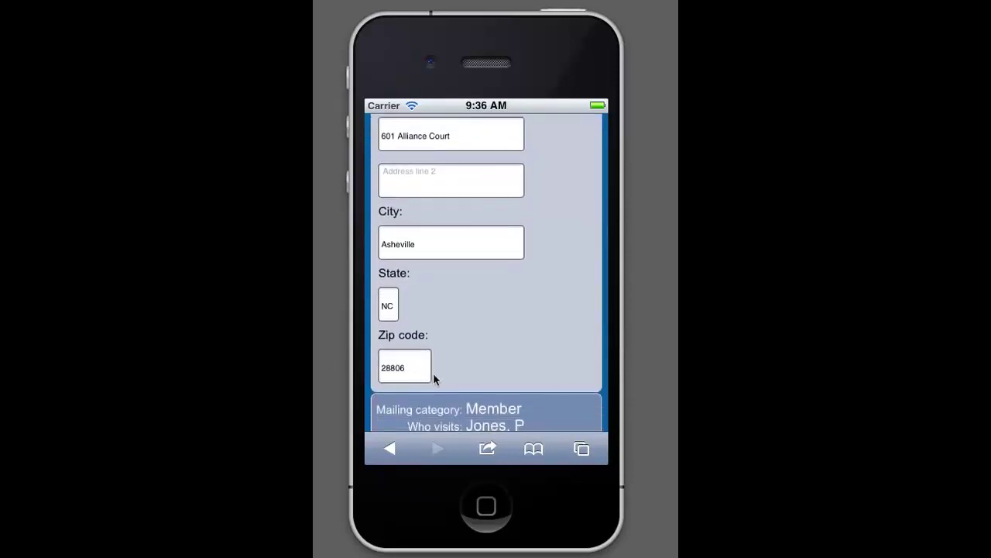
{"action": "left_click", "coordinate": [431, 372]}
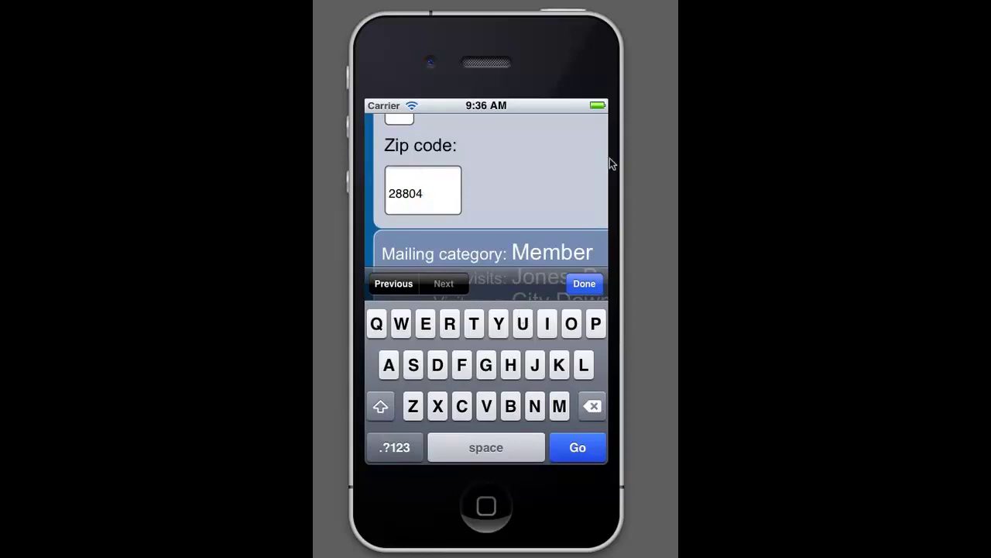
{"action": "left_click", "coordinate": [586, 283]}
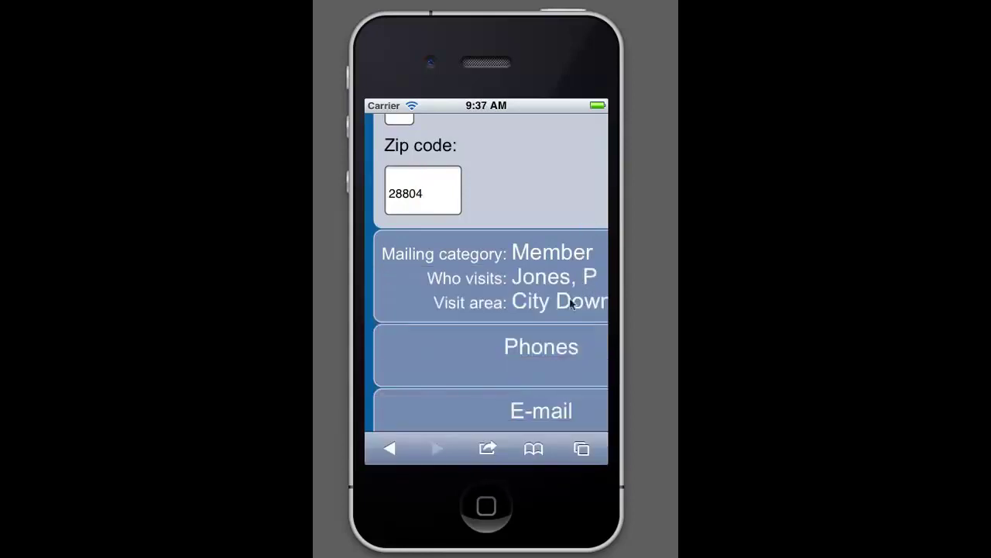
{"action": "scroll", "coordinate": [566, 319], "scroll_direction": "down", "scroll_amount": 3}
{"action": "left_click", "coordinate": [590, 403]}
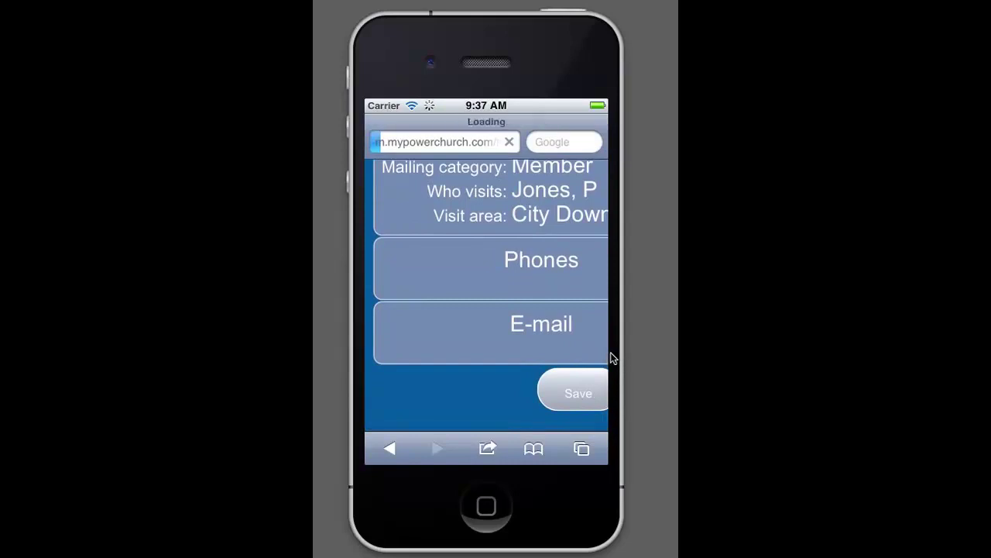
{"action": "scroll", "coordinate": [542, 250], "scroll_direction": "down", "scroll_amount": 1}
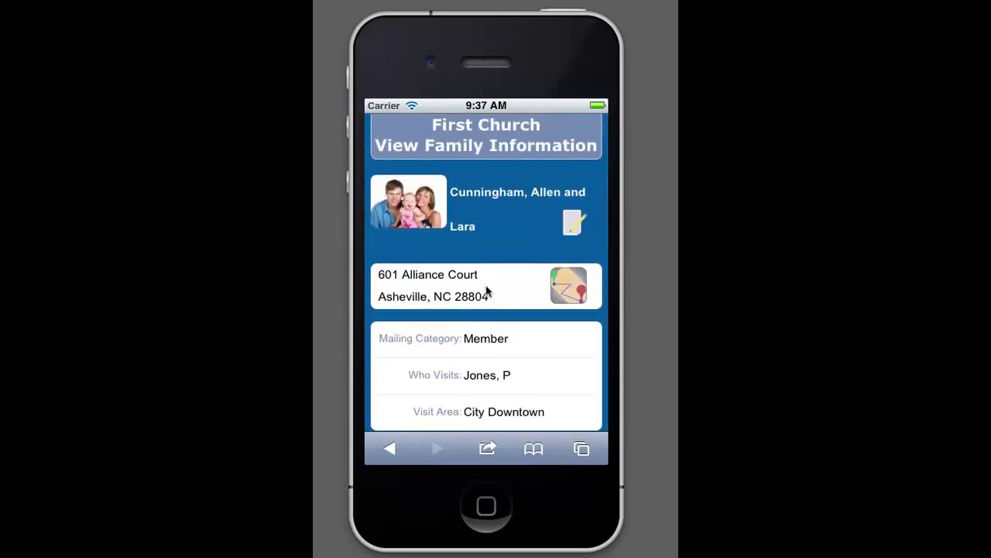
- Change the family's zip code's last digit to 6, making it 28806, and save the record
{"action": "left_click", "coordinate": [574, 223]}
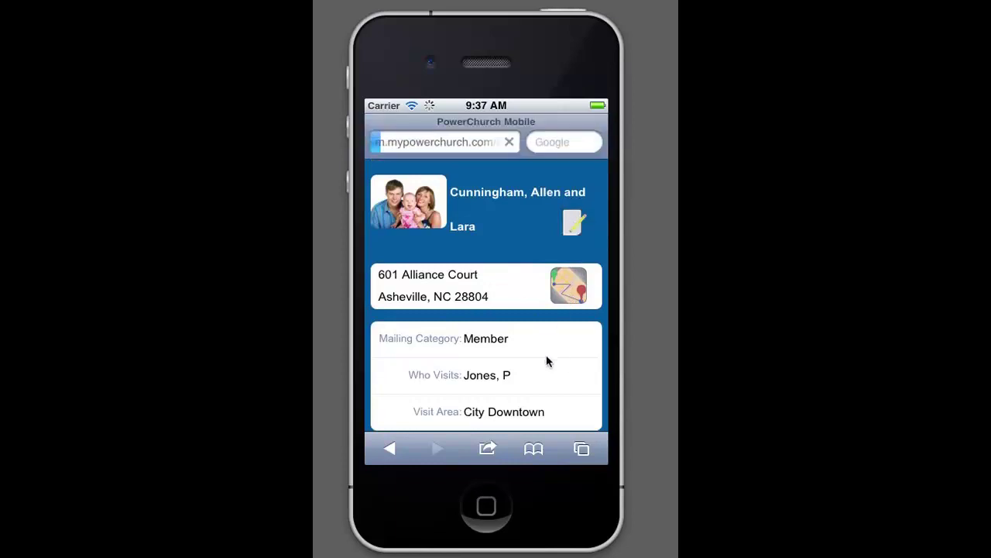
{"action": "left_click_drag", "start_coordinate": [545, 364], "coordinate": [549, 271]}
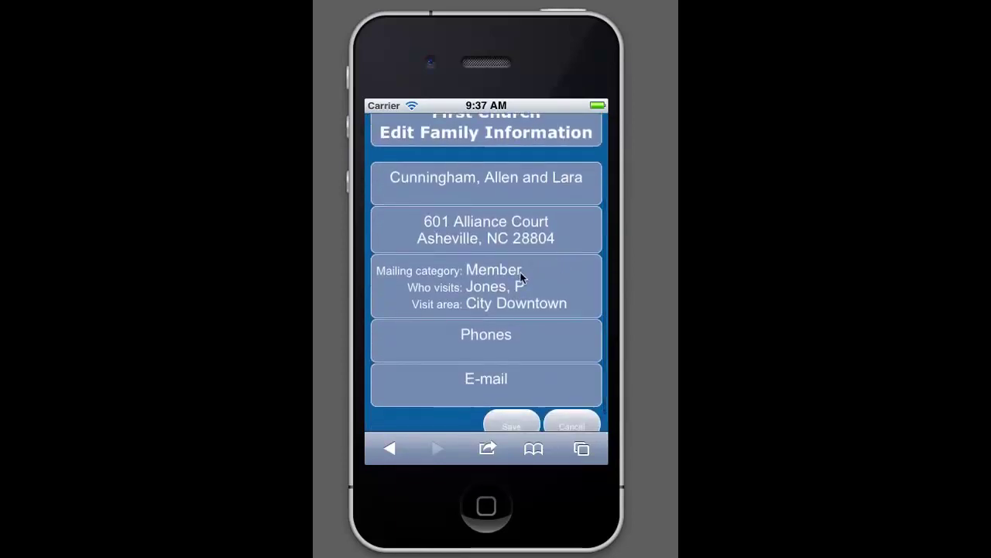
{"action": "left_click", "coordinate": [520, 241]}
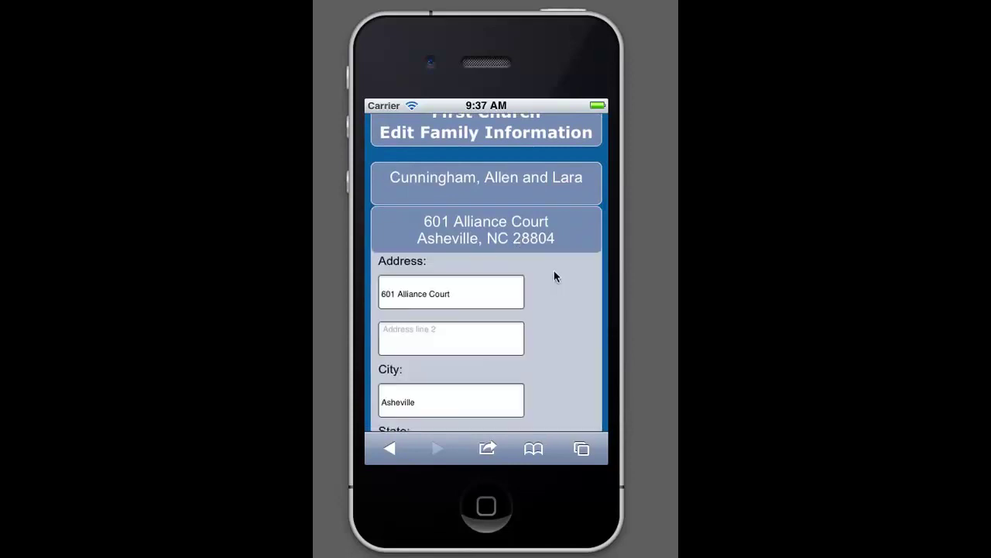
{"action": "left_click_drag", "start_coordinate": [555, 336], "coordinate": [569, 191]}
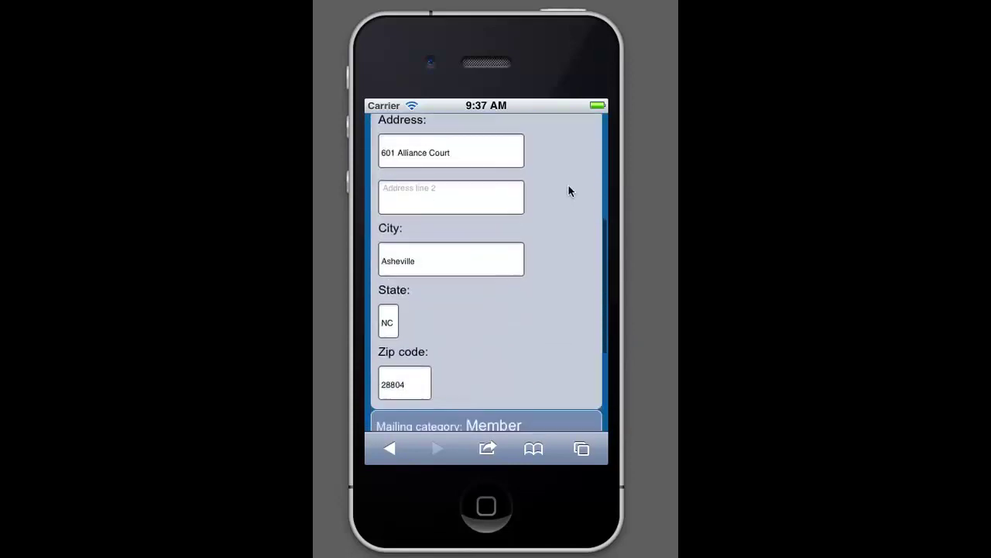
{"action": "left_click", "coordinate": [405, 367]}
{"action": "key", "text": "BackSpace"}
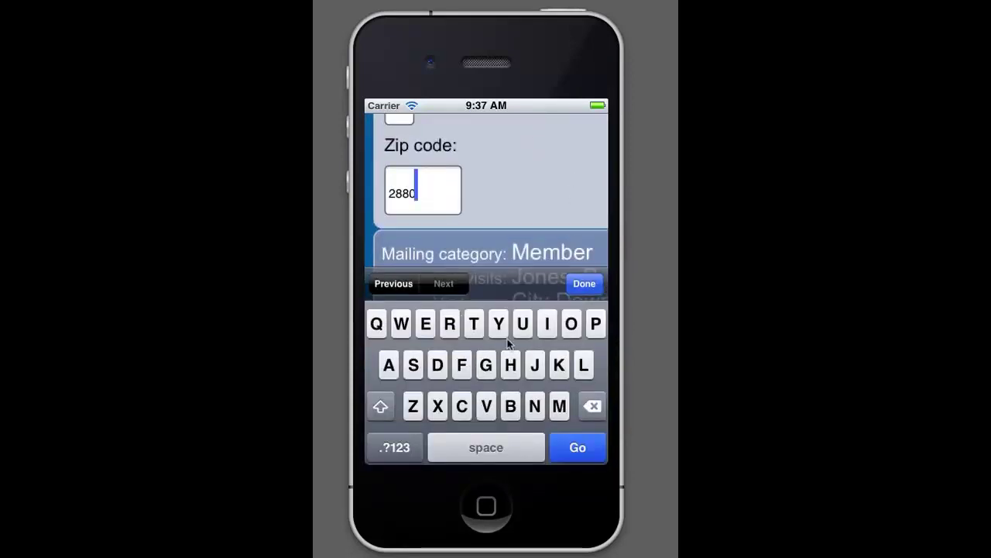
{"action": "type", "text": "6"}
{"action": "left_click", "coordinate": [582, 284]}
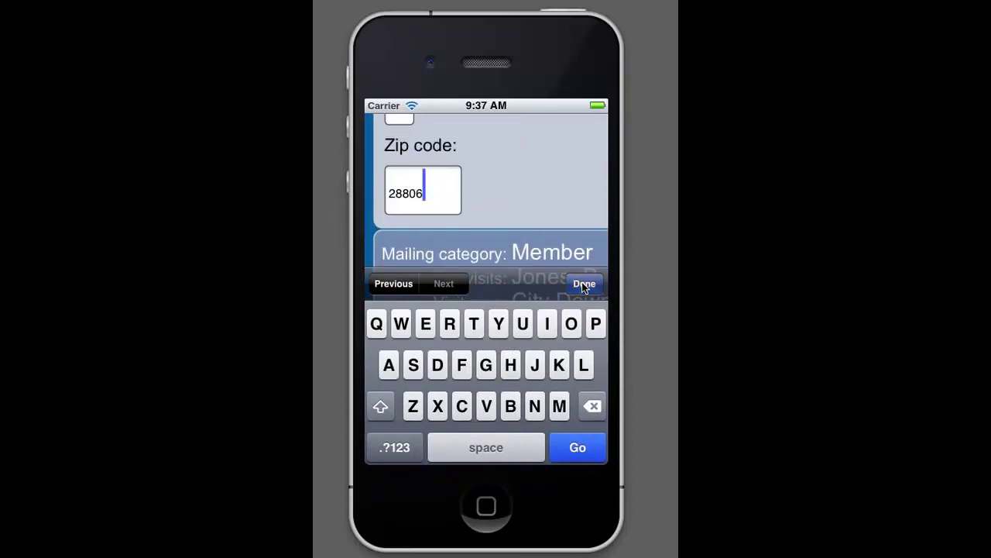
{"action": "left_click_drag", "start_coordinate": [546, 285], "coordinate": [535, 190]}
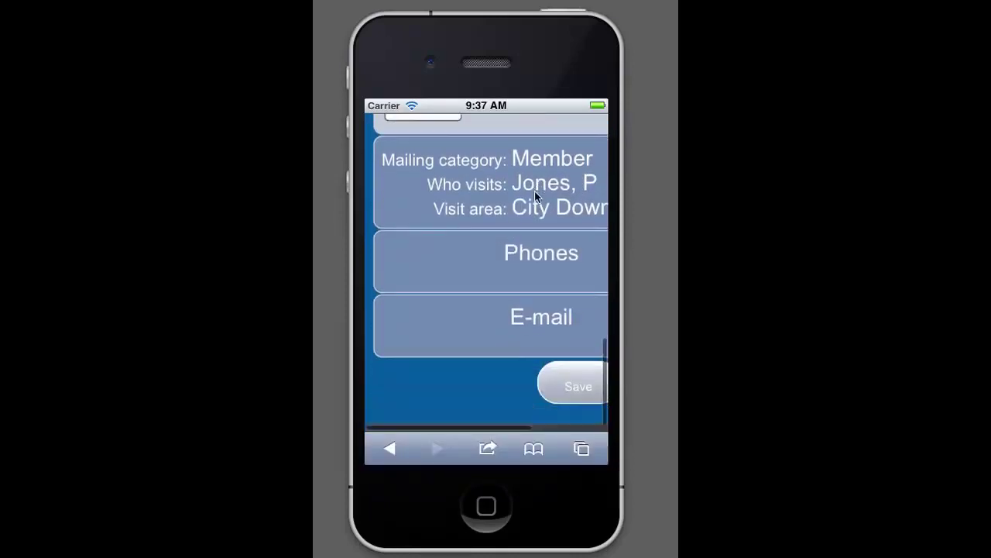
{"action": "left_click", "coordinate": [572, 388]}
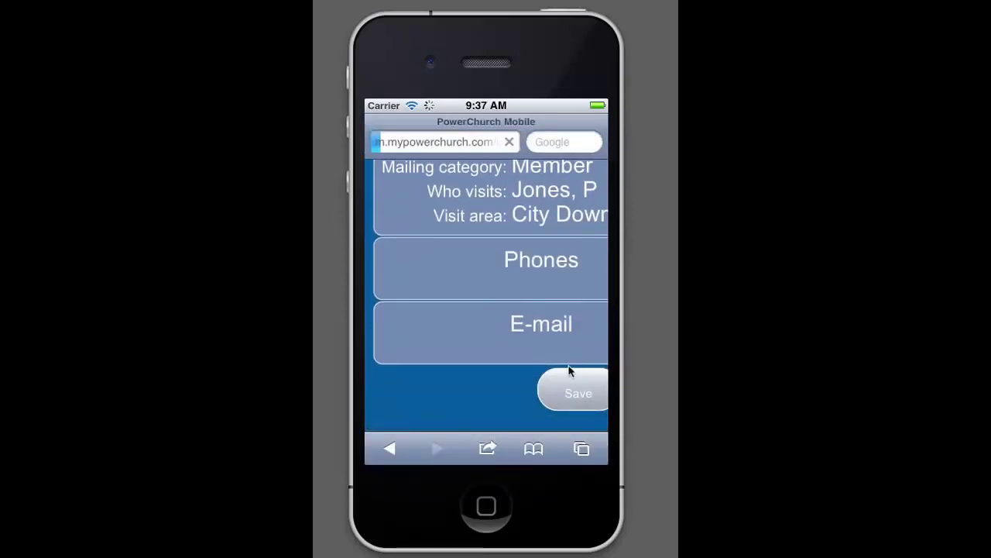
{"action": "left_click_drag", "start_coordinate": [542, 328], "coordinate": [508, 163]}
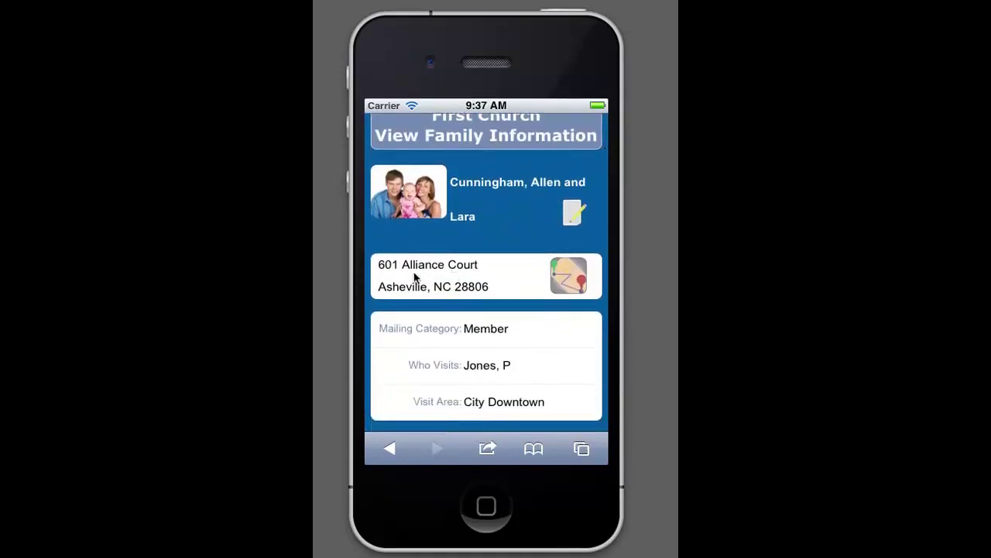
- Pin the family's address in Google Maps, pan around it, then bring up the open browser pages
{"action": "left_click", "coordinate": [565, 275]}
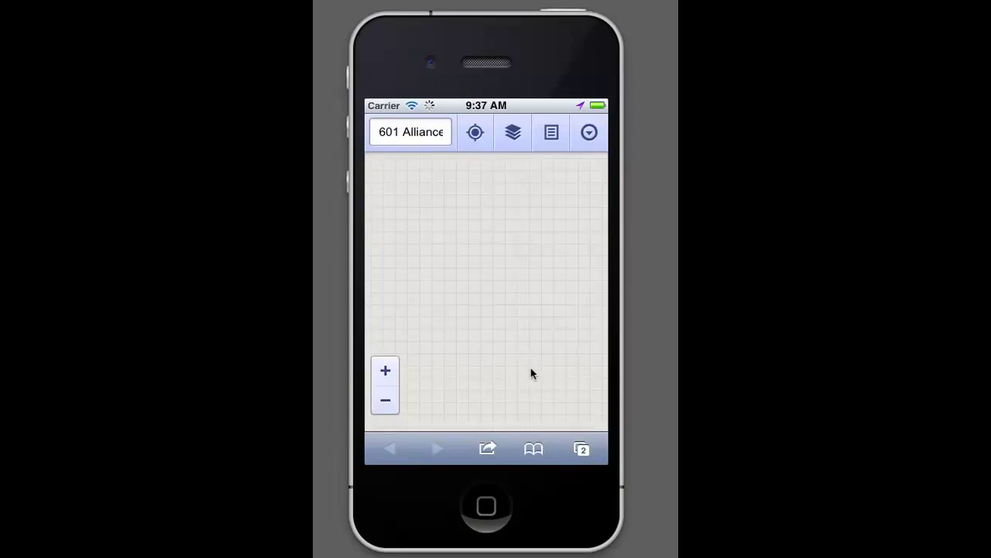
{"action": "left_click_drag", "start_coordinate": [534, 359], "coordinate": [508, 371]}
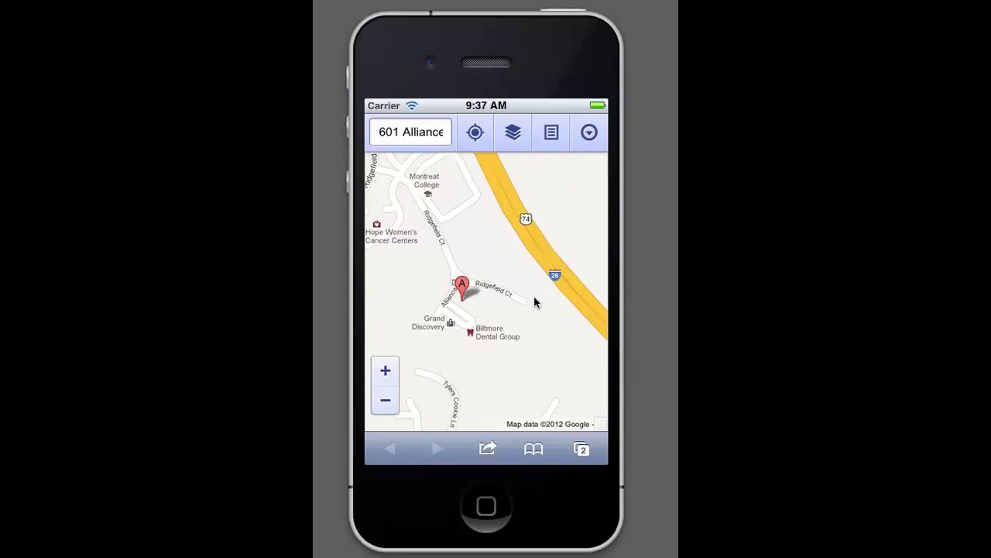
{"action": "left_click", "coordinate": [581, 454]}
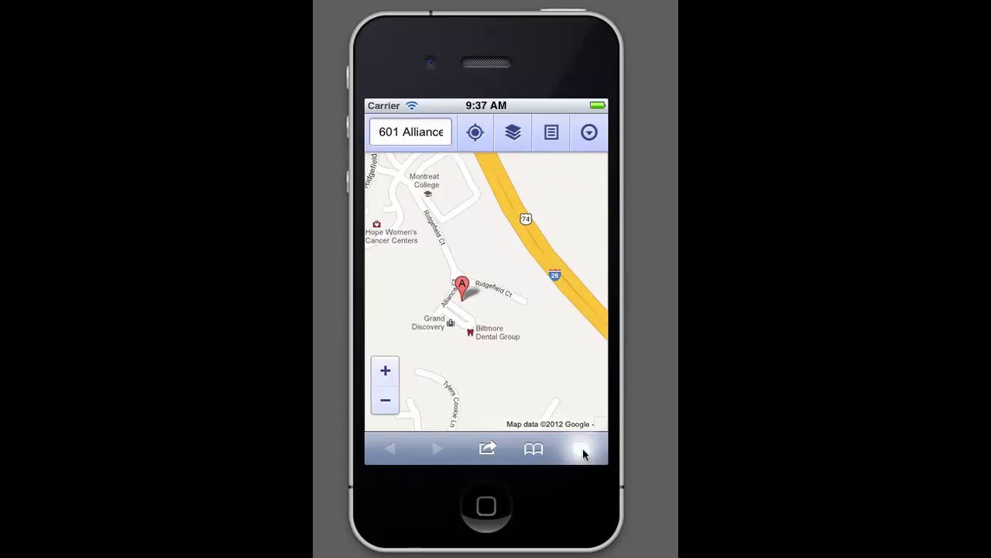
{"action": "left_click_drag", "start_coordinate": [464, 316], "coordinate": [533, 195]}
- Return to the PowerChurch family page and scroll down to its Contacts section
{"action": "left_click", "coordinate": [502, 265]}
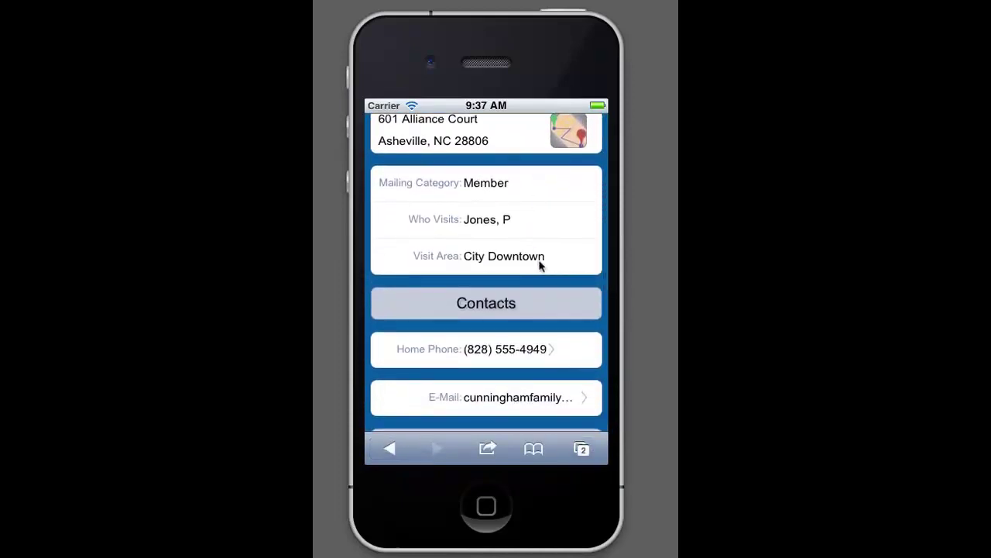
{"action": "left_click_drag", "start_coordinate": [533, 265], "coordinate": [534, 194]}
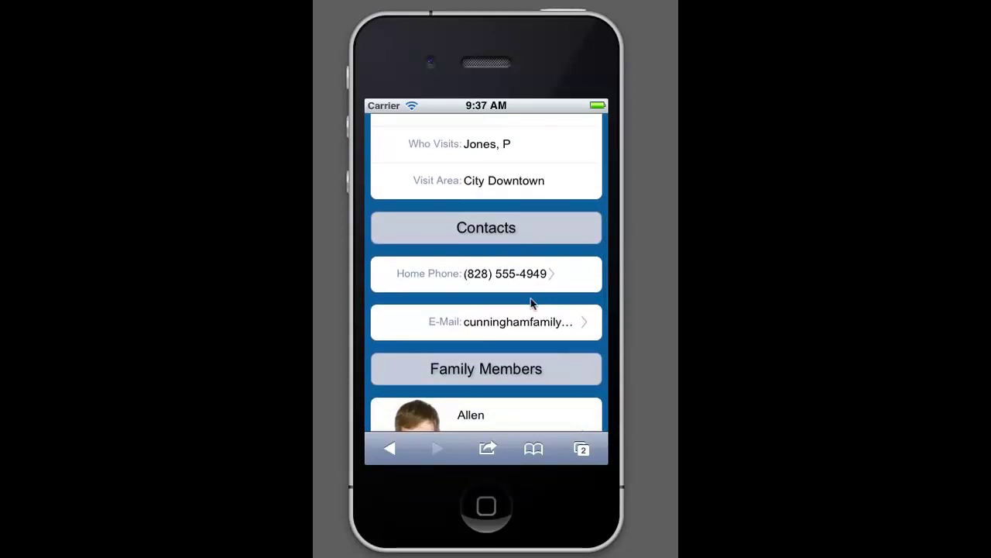
{"action": "left_click_drag", "start_coordinate": [527, 303], "coordinate": [535, 224]}
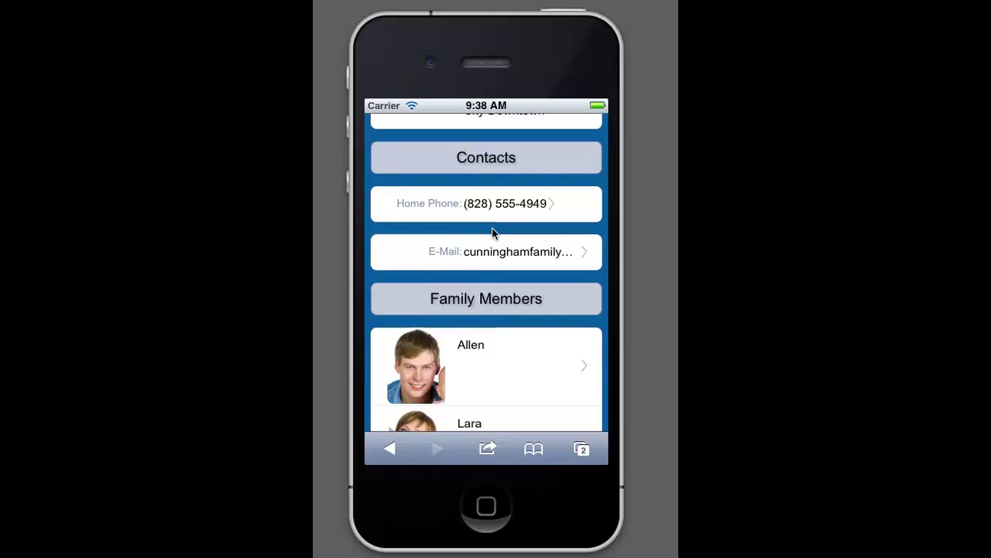
- Start an e-mail to the family from Contacts, then cancel it and delete the draft
{"action": "left_click", "coordinate": [493, 254]}
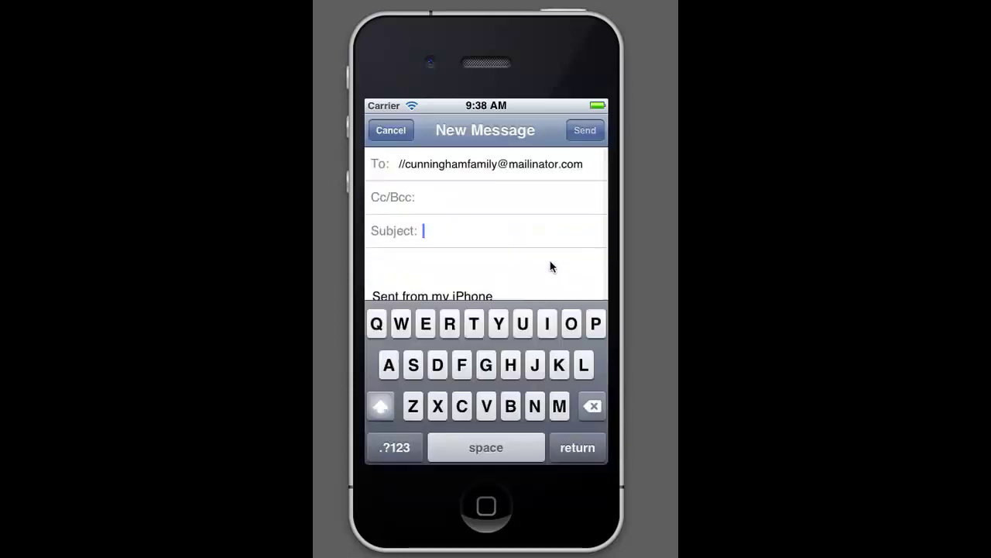
{"action": "left_click_drag", "start_coordinate": [488, 263], "coordinate": [506, 199]}
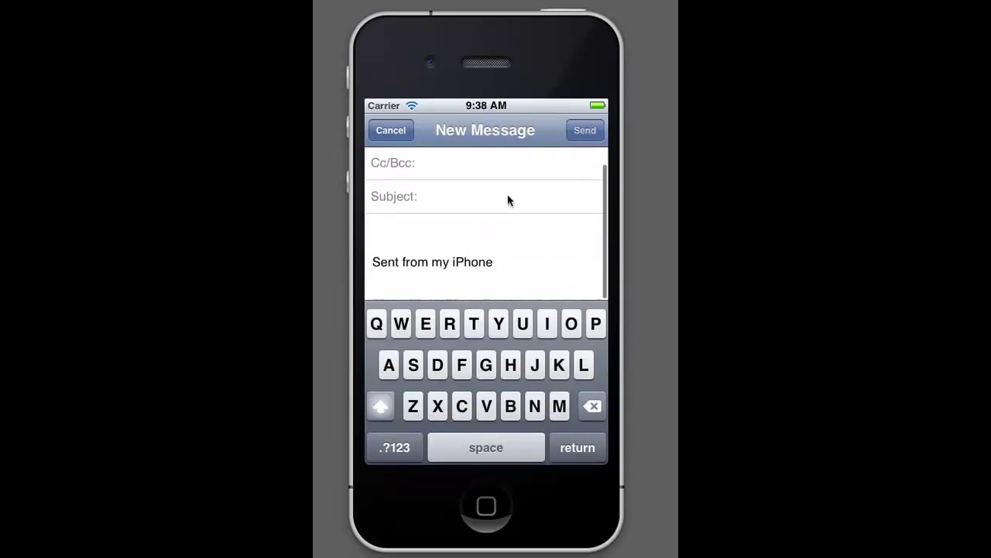
{"action": "left_click", "coordinate": [393, 131]}
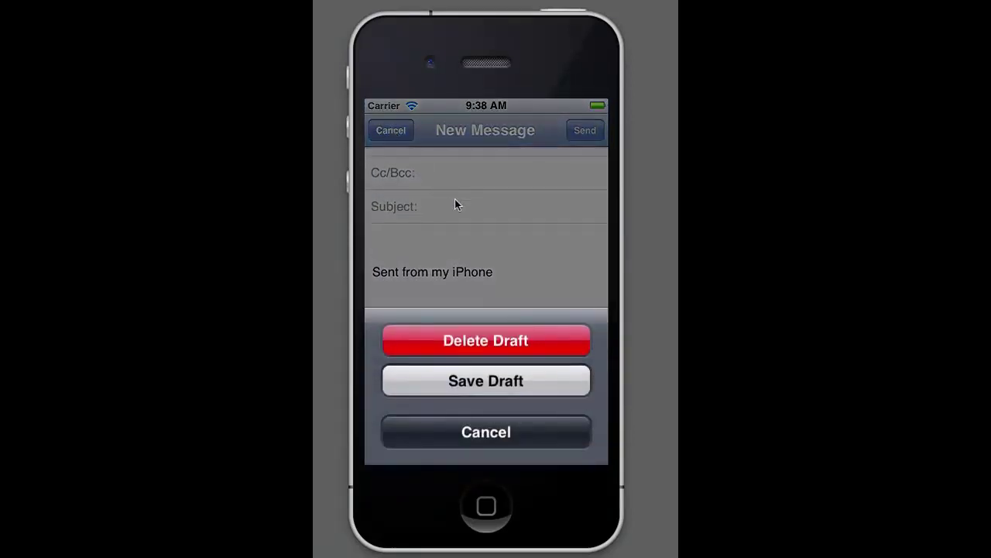
{"action": "left_click", "coordinate": [470, 340]}
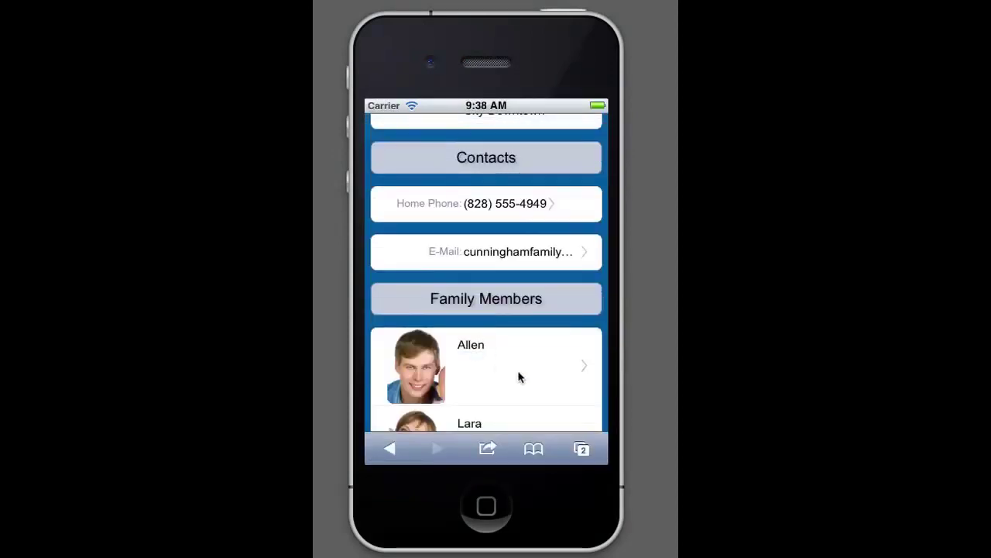
{"action": "left_click_drag", "start_coordinate": [520, 377], "coordinate": [517, 234]}
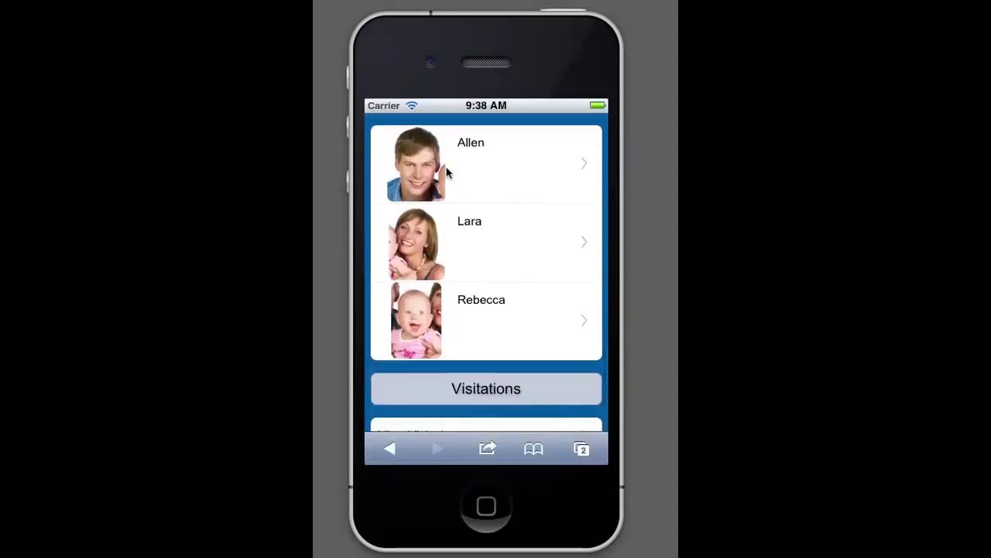
{"action": "left_click_drag", "start_coordinate": [502, 200], "coordinate": [518, 225]}
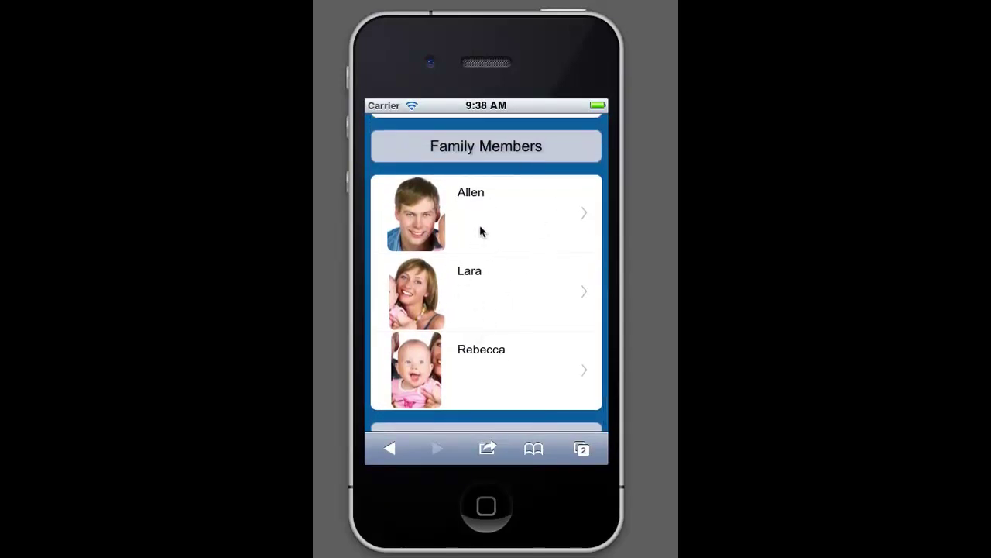
{"action": "left_click_drag", "start_coordinate": [531, 361], "coordinate": [537, 201]}
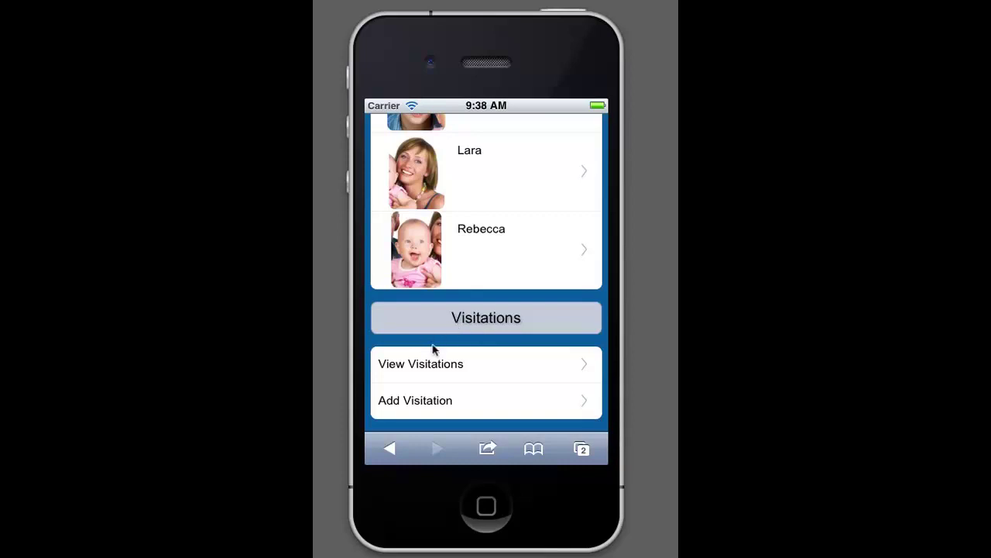
{"action": "left_click", "coordinate": [476, 362]}
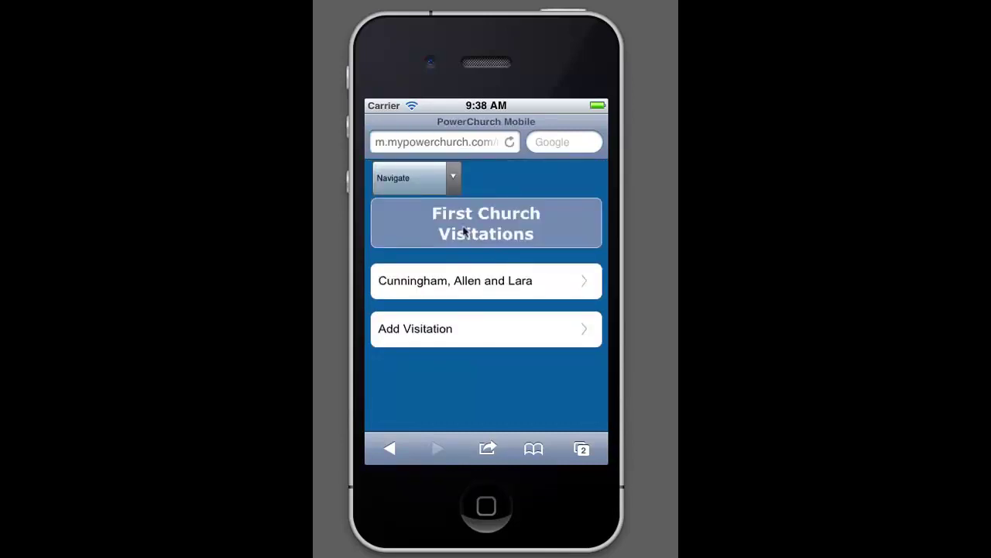
{"action": "left_click", "coordinate": [391, 447]}
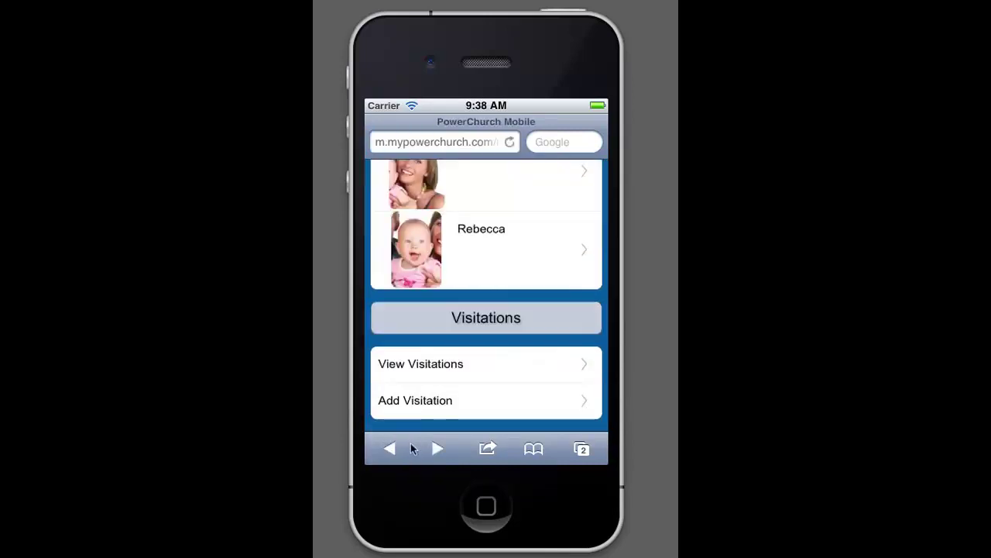
{"action": "left_click", "coordinate": [487, 417]}
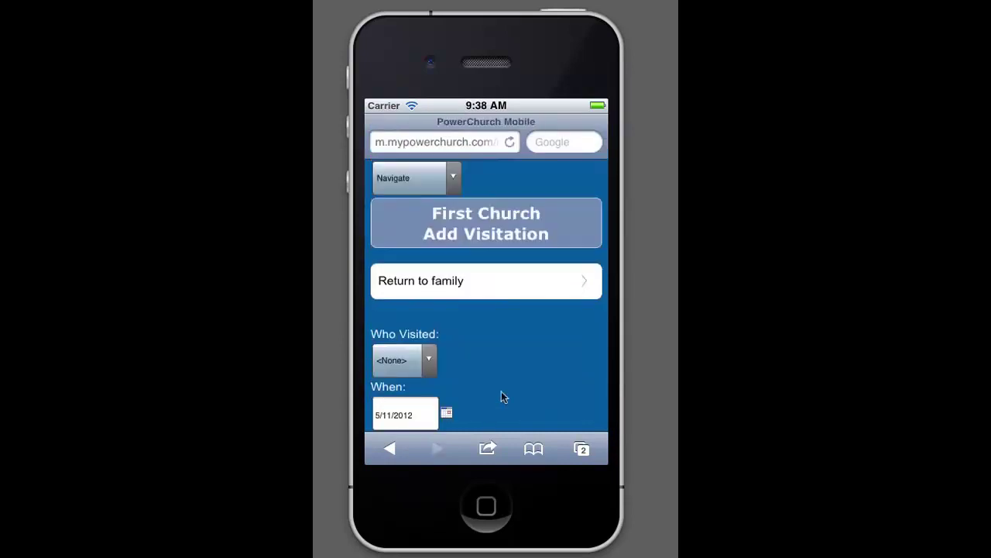
{"action": "left_click_drag", "start_coordinate": [549, 379], "coordinate": [546, 255]}
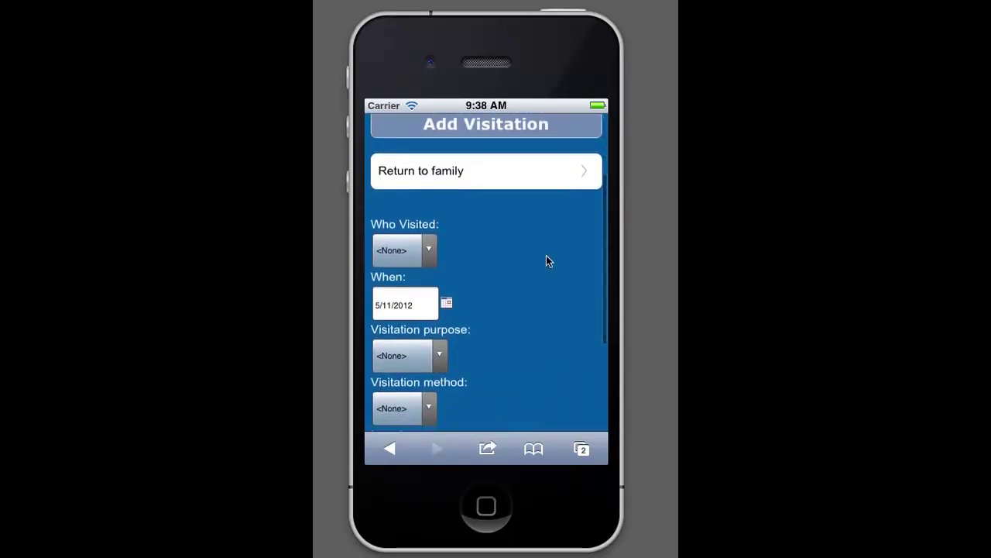
{"action": "left_click_drag", "start_coordinate": [531, 310], "coordinate": [531, 250]}
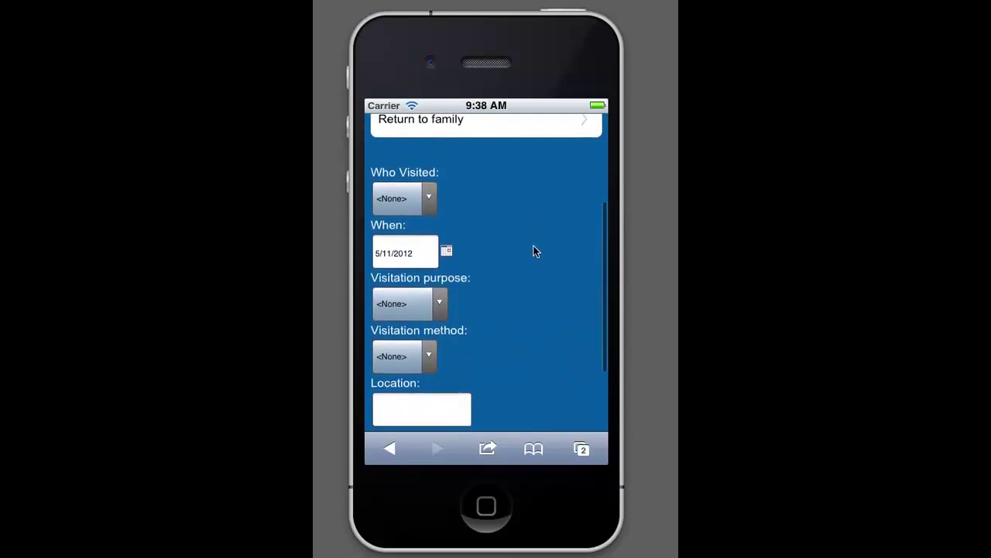
{"action": "left_click", "coordinate": [429, 203]}
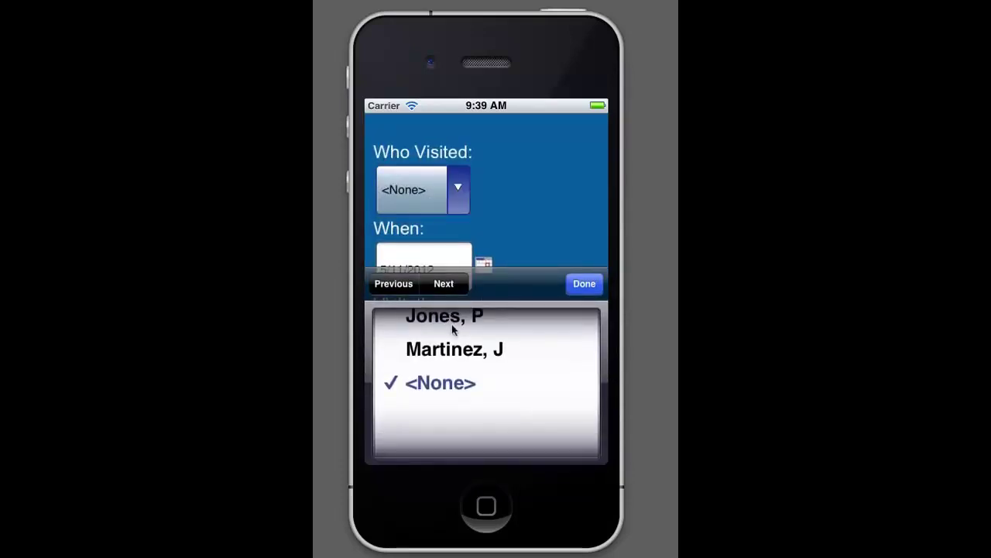
{"action": "left_click_drag", "start_coordinate": [453, 329], "coordinate": [453, 360]}
{"action": "left_click", "coordinate": [454, 355]}
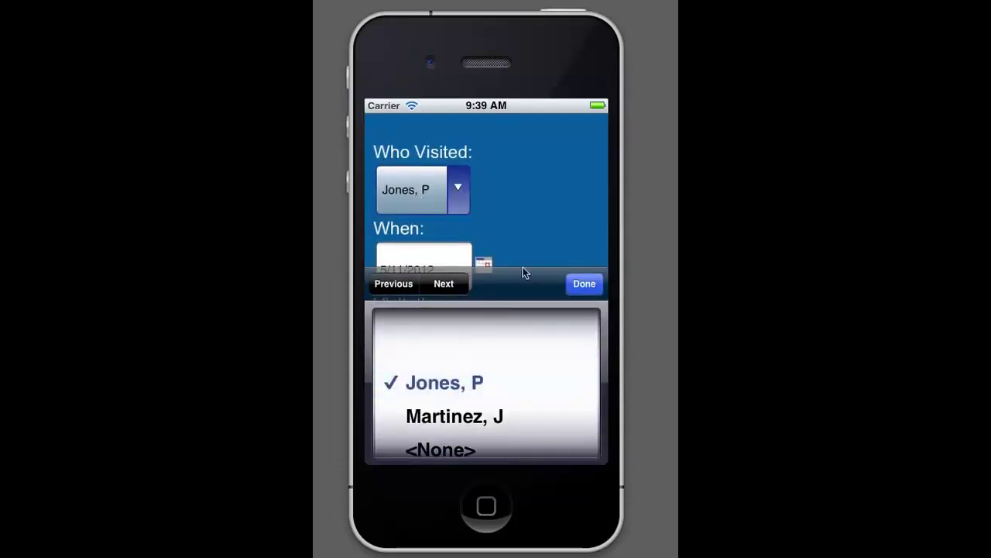
{"action": "left_click", "coordinate": [581, 287]}
{"action": "left_click_drag", "start_coordinate": [568, 303], "coordinate": [475, 182]}
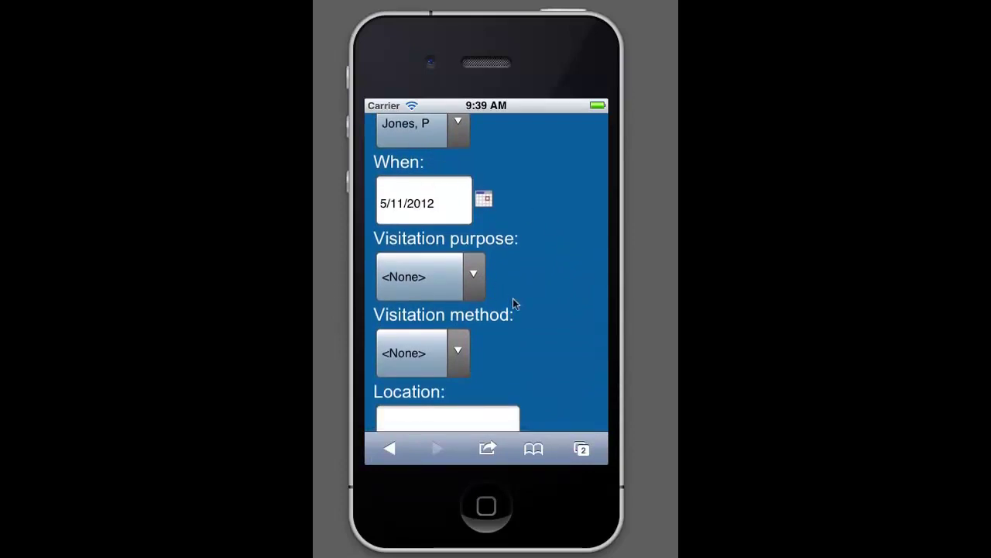
{"action": "left_click_drag", "start_coordinate": [515, 305], "coordinate": [516, 240]}
{"action": "left_click_drag", "start_coordinate": [520, 283], "coordinate": [496, 214]}
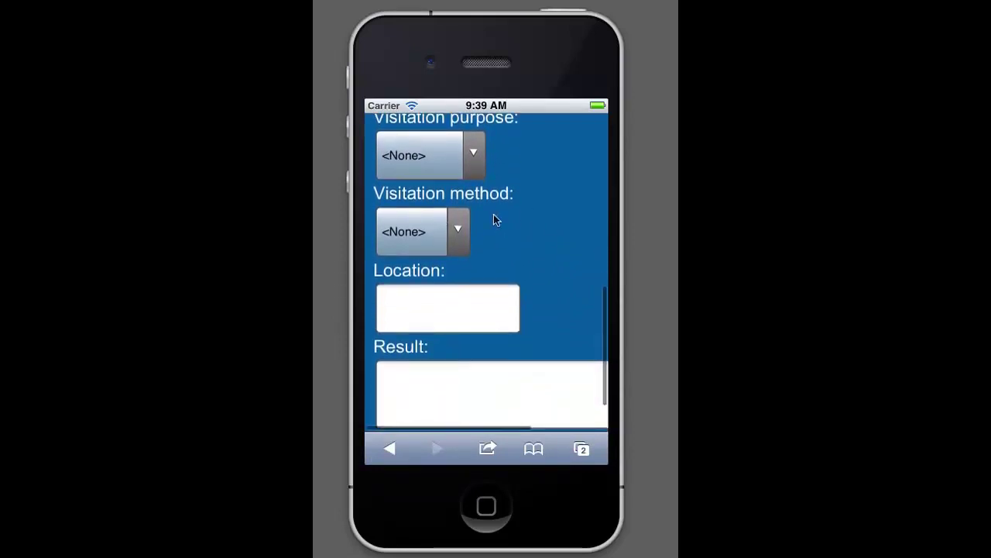
{"action": "left_click_drag", "start_coordinate": [553, 325], "coordinate": [551, 221]}
{"action": "left_click_drag", "start_coordinate": [542, 261], "coordinate": [489, 345]}
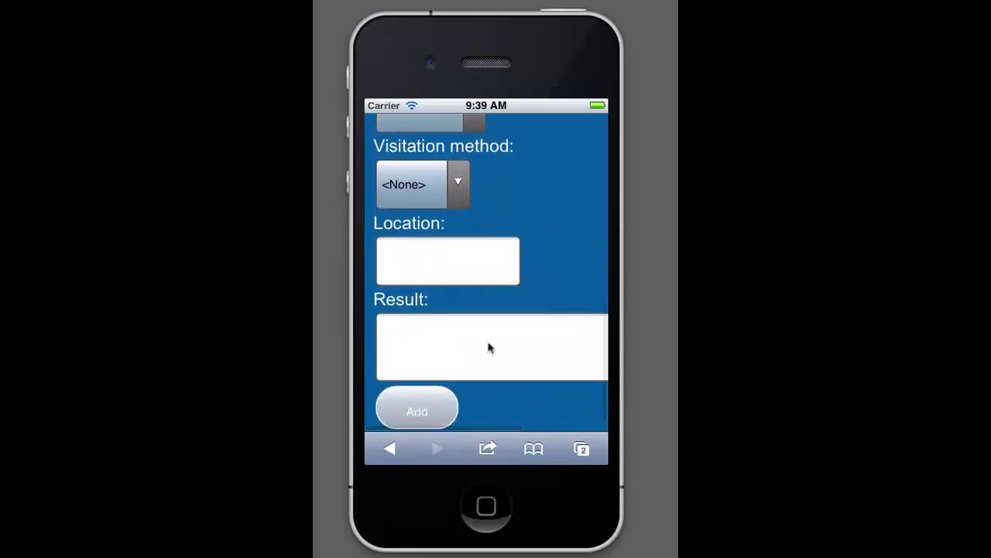
{"action": "left_click_drag", "start_coordinate": [552, 200], "coordinate": [534, 398]}
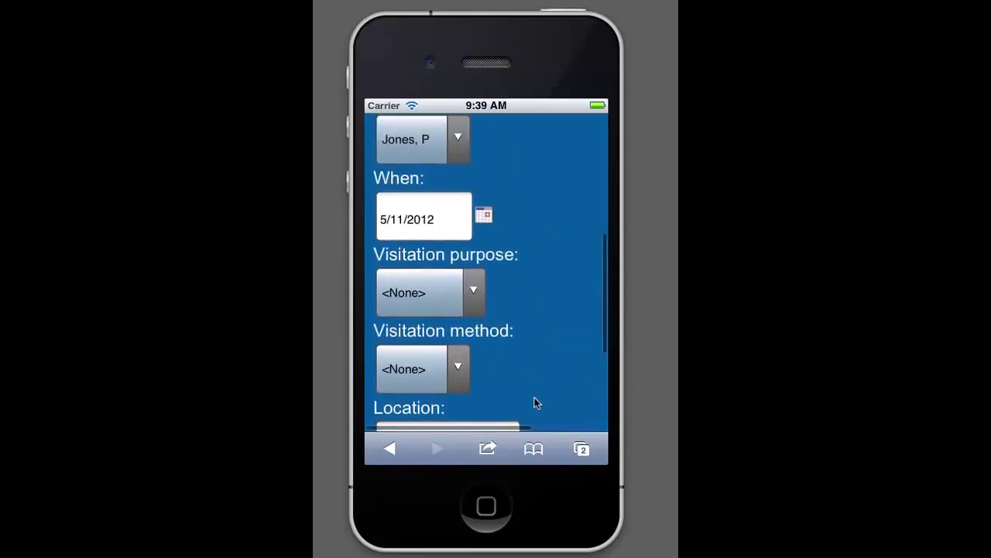
{"action": "left_click_drag", "start_coordinate": [554, 309], "coordinate": [507, 403]}
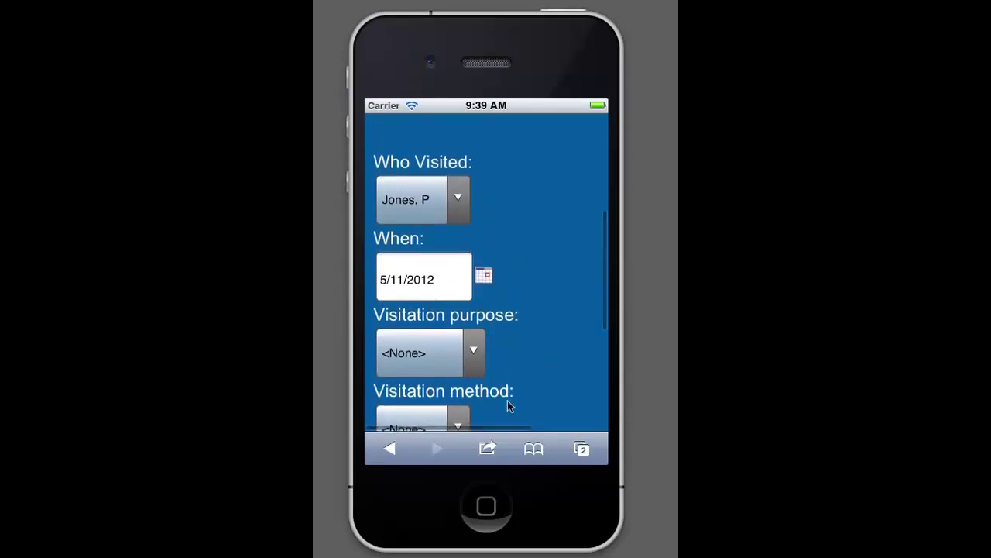
- Leave the visitation form without adding the visitation
{"action": "left_click", "coordinate": [391, 448]}
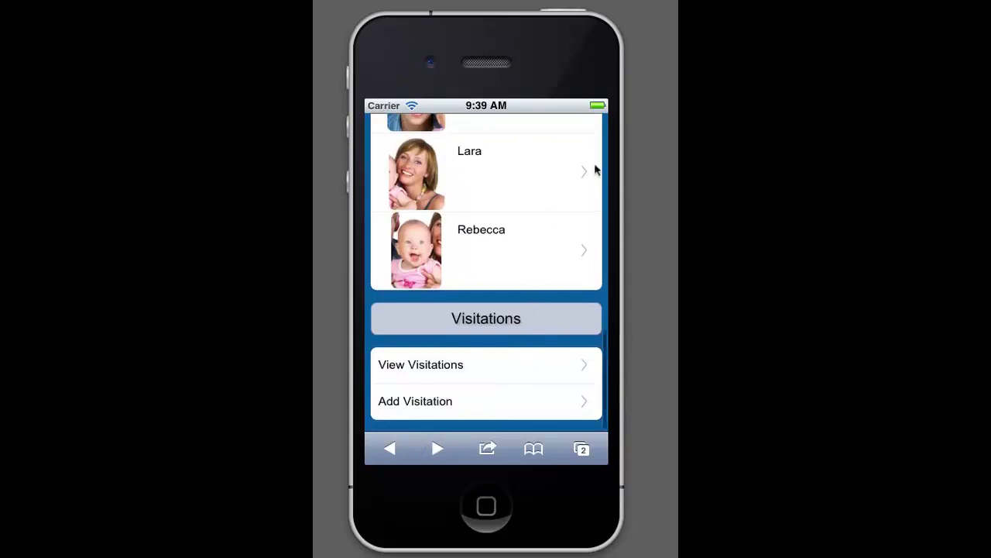
{"action": "left_click_drag", "start_coordinate": [596, 166], "coordinate": [568, 414]}
{"action": "left_click_drag", "start_coordinate": [571, 153], "coordinate": [549, 475]}
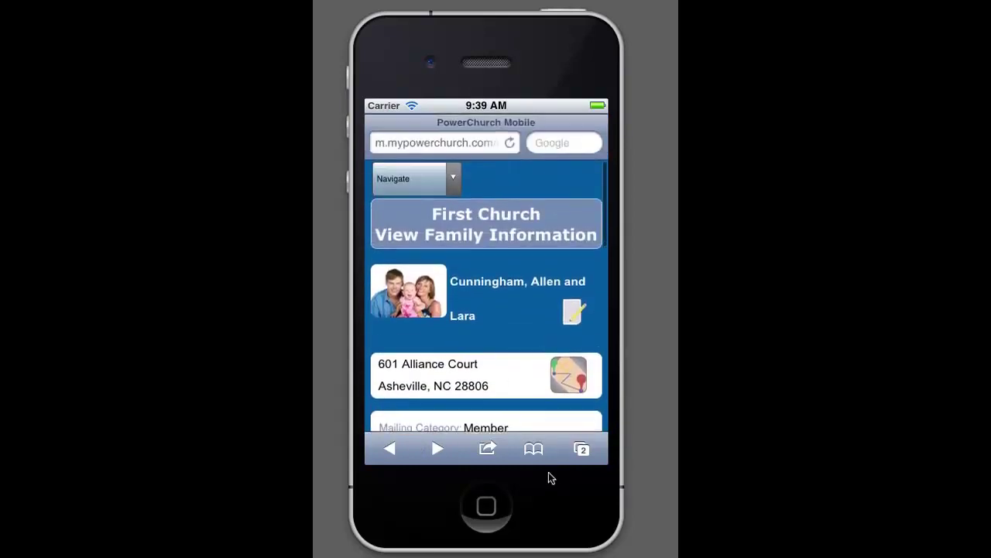
- Go to Individual Lookup and scroll down to the surnames beginning with C
{"action": "left_click", "coordinate": [457, 176]}
{"action": "left_click_drag", "start_coordinate": [533, 349], "coordinate": [540, 463]}
{"action": "left_click_drag", "start_coordinate": [557, 332], "coordinate": [542, 421]}
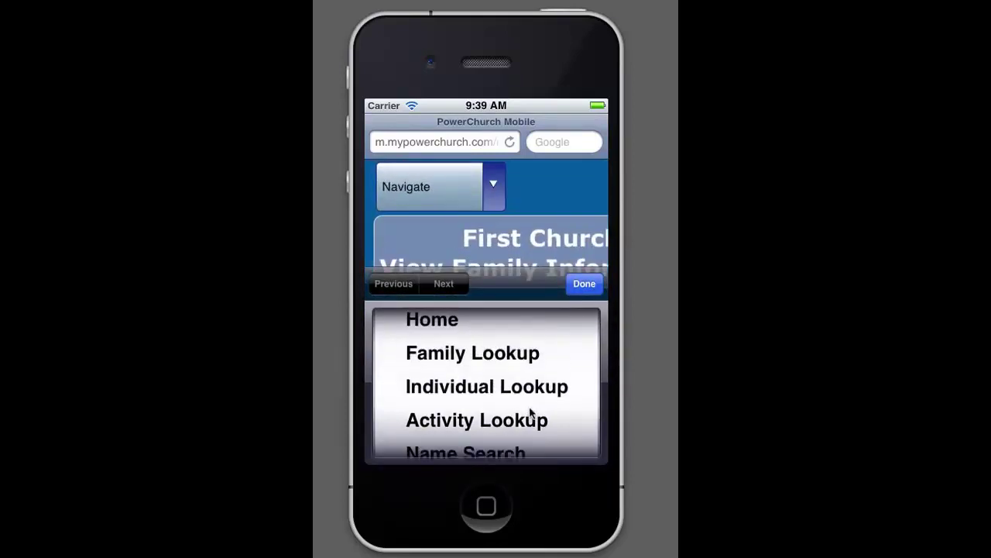
{"action": "left_click", "coordinate": [552, 374]}
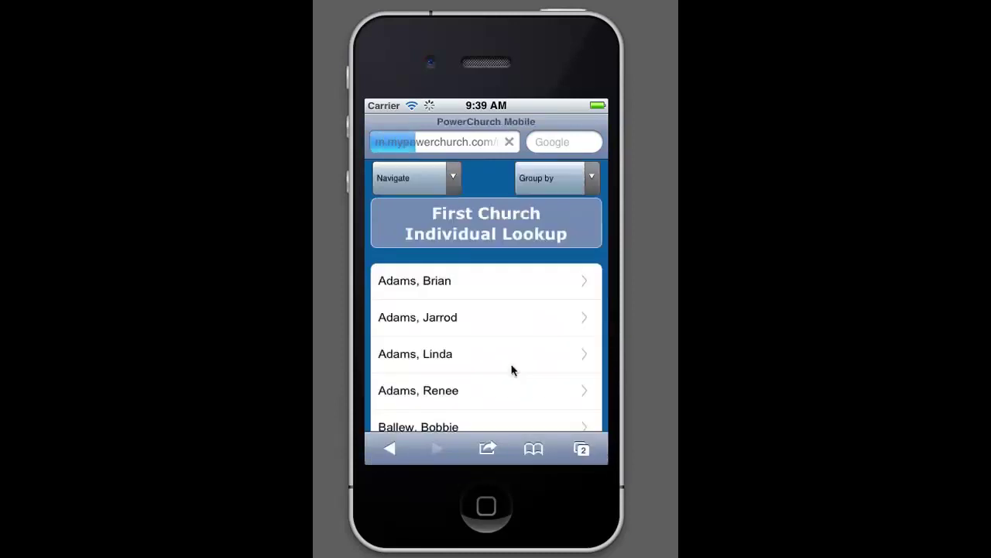
{"action": "left_click_drag", "start_coordinate": [524, 375], "coordinate": [537, 199]}
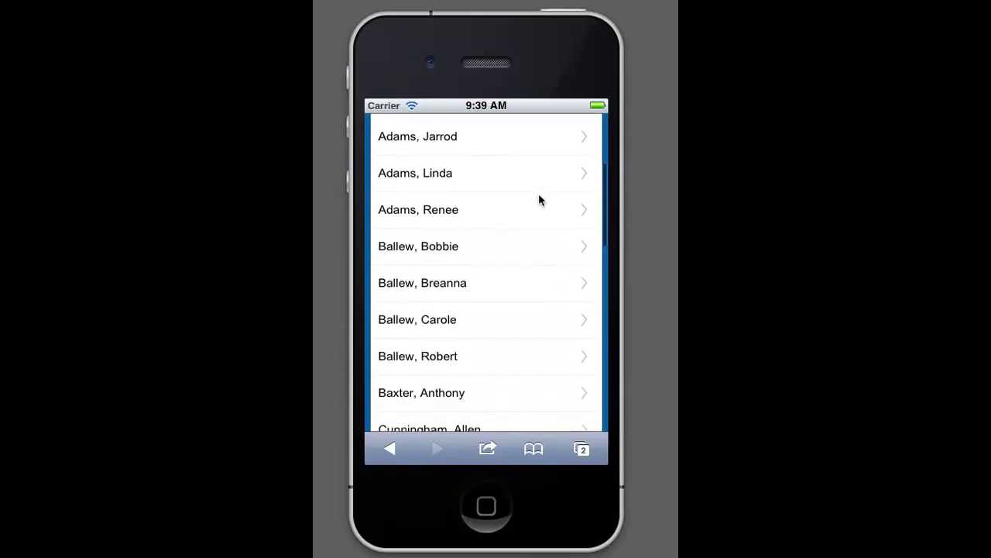
{"action": "left_click_drag", "start_coordinate": [519, 359], "coordinate": [529, 264]}
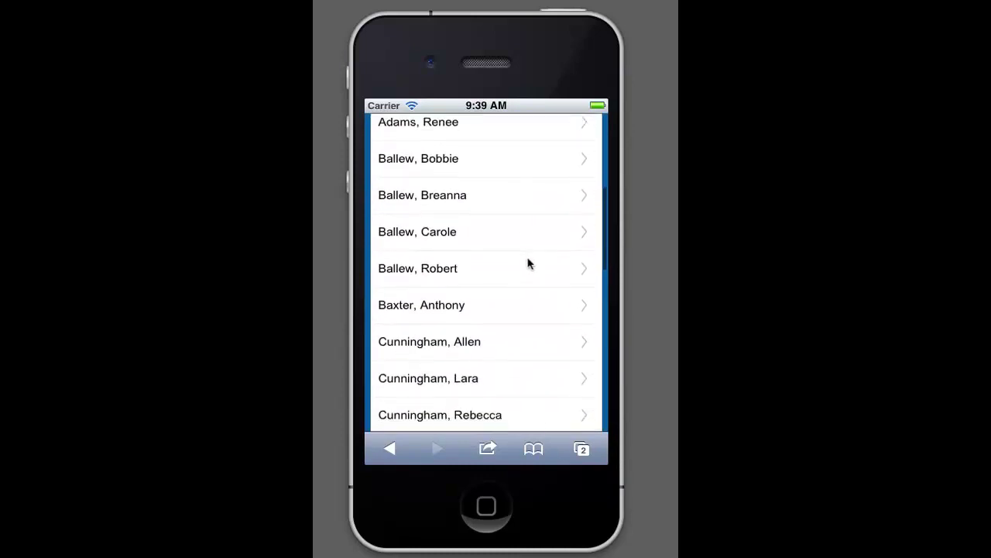
- Open a listed member's profile and swipe through its contacts, dates and activities, then back to the top
{"action": "left_click", "coordinate": [517, 348]}
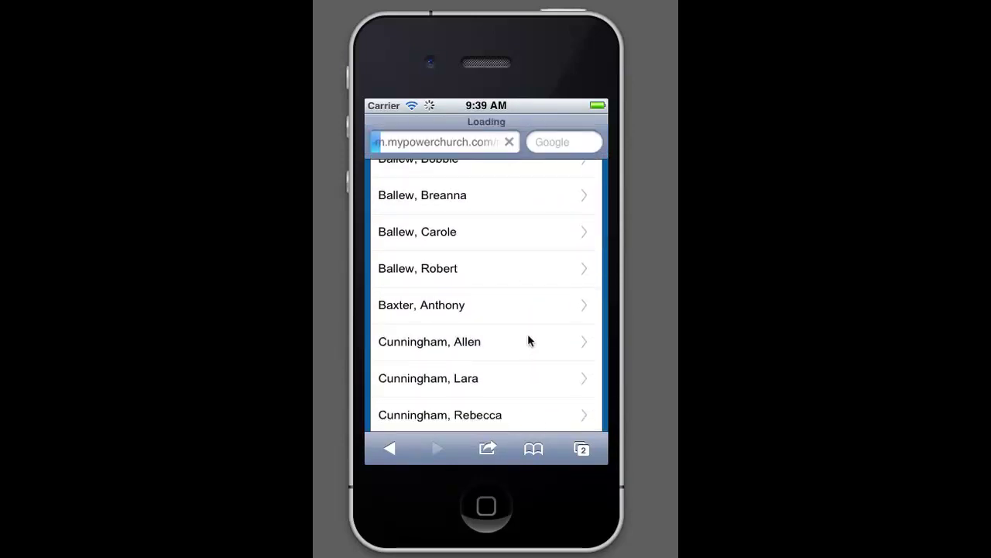
{"action": "left_click_drag", "start_coordinate": [535, 371], "coordinate": [553, 186]}
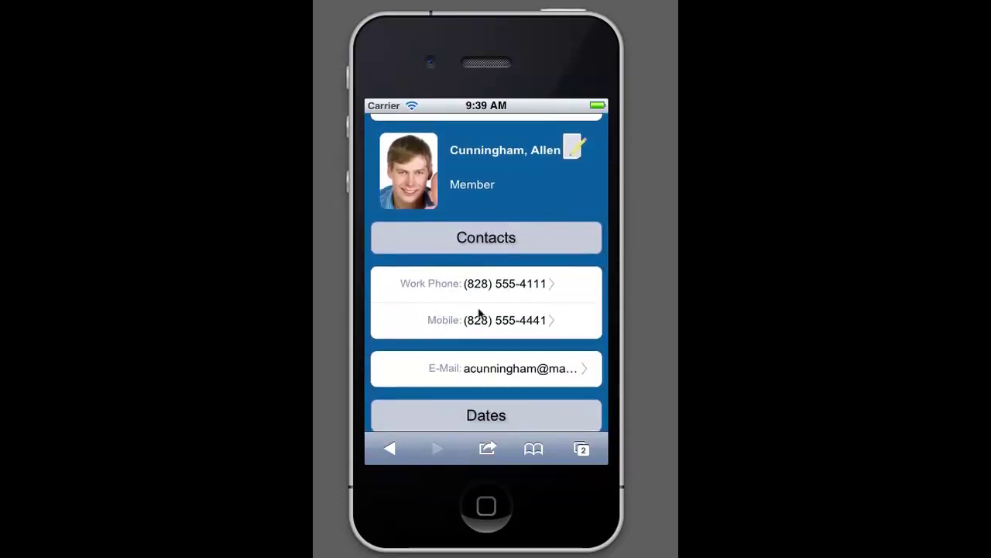
{"action": "left_click_drag", "start_coordinate": [428, 339], "coordinate": [473, 259]}
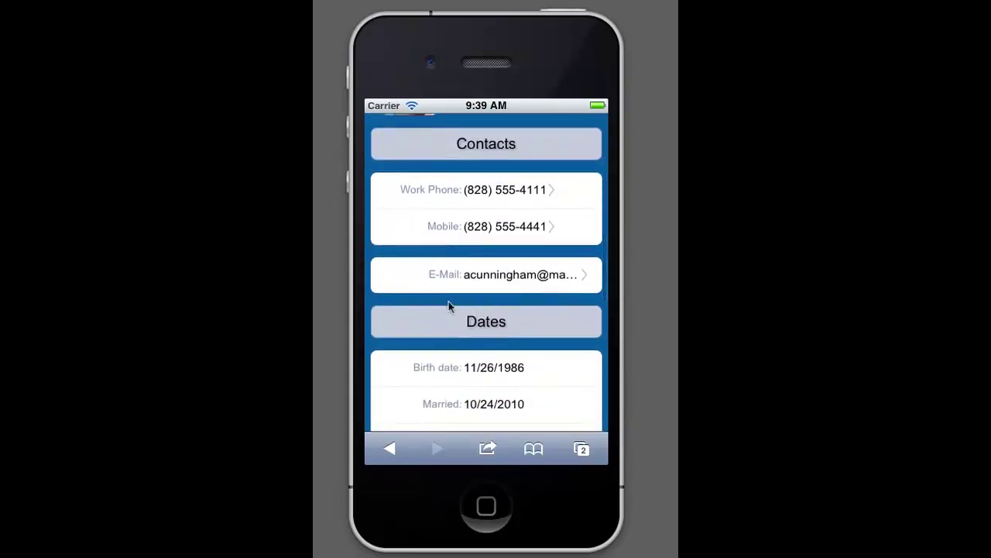
{"action": "left_click_drag", "start_coordinate": [429, 321], "coordinate": [450, 230]}
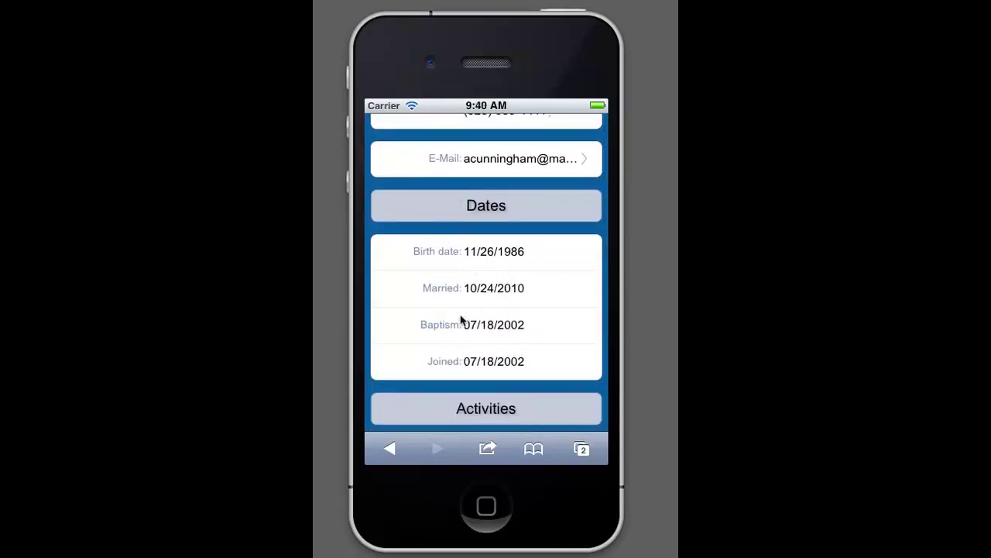
{"action": "left_click_drag", "start_coordinate": [457, 331], "coordinate": [485, 140]}
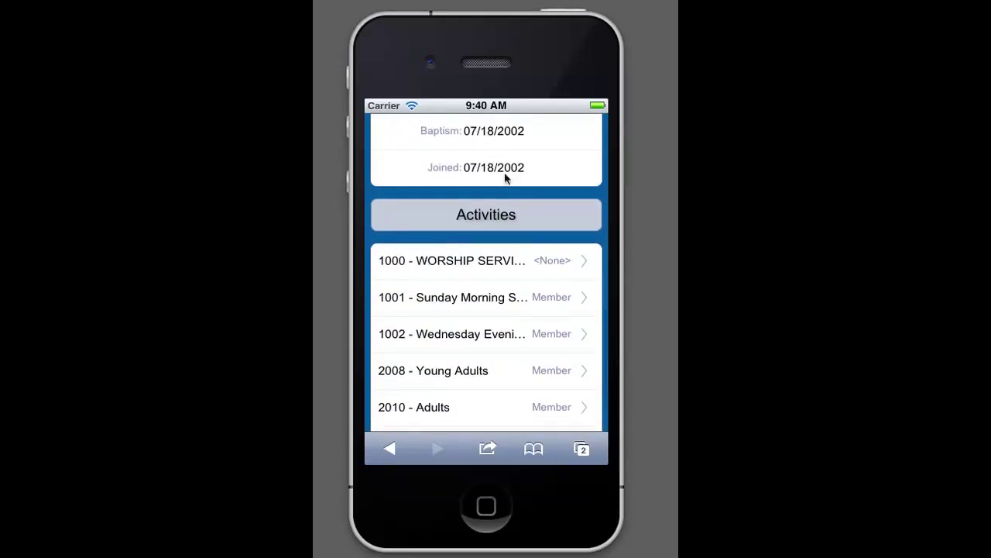
{"action": "left_click_drag", "start_coordinate": [537, 230], "coordinate": [551, 158]}
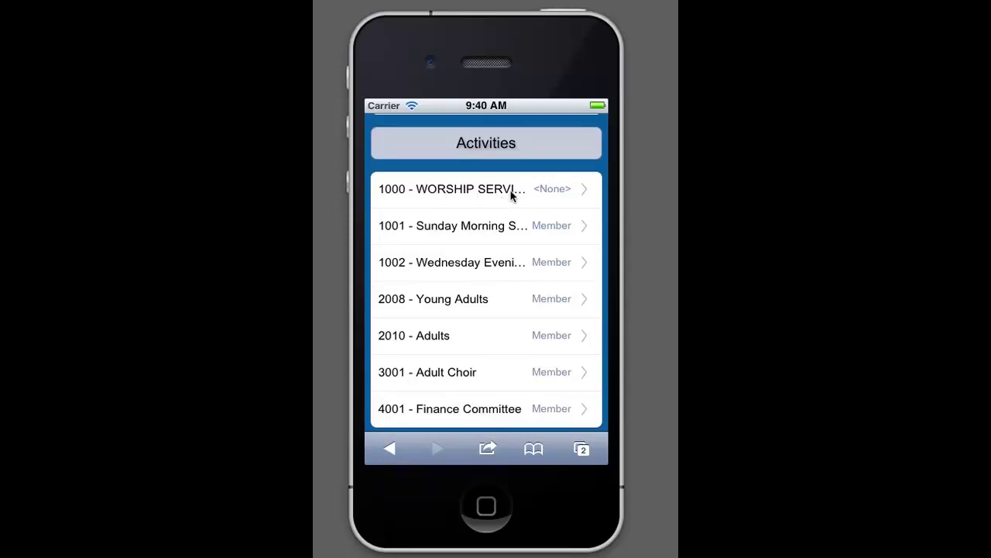
{"action": "left_click_drag", "start_coordinate": [571, 147], "coordinate": [571, 407]}
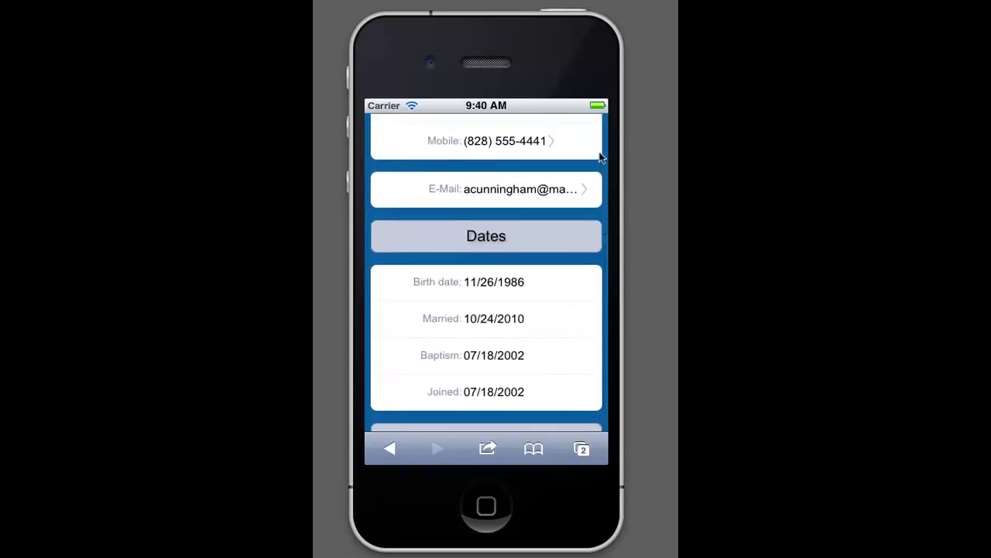
{"action": "left_click_drag", "start_coordinate": [598, 154], "coordinate": [595, 185]}
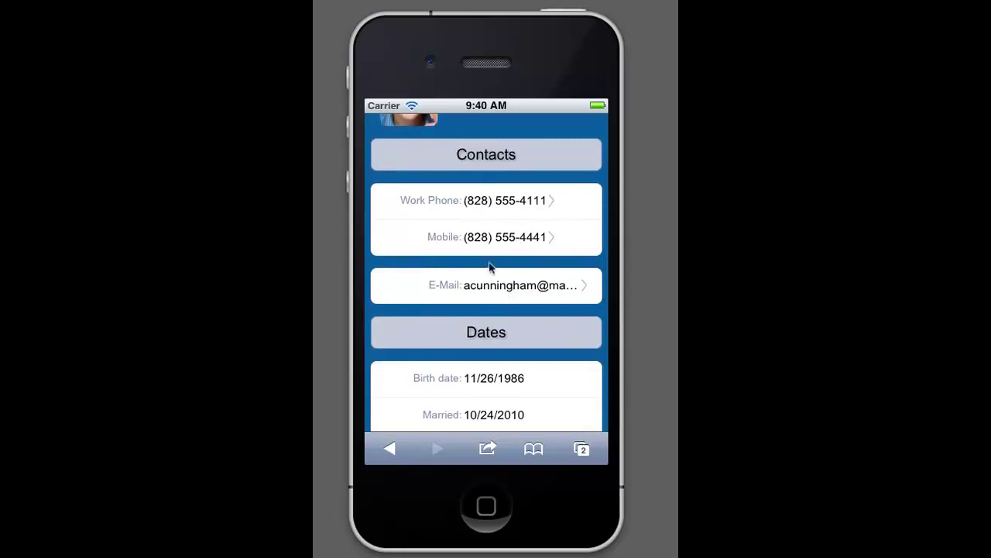
{"action": "left_click_drag", "start_coordinate": [455, 157], "coordinate": [453, 309]}
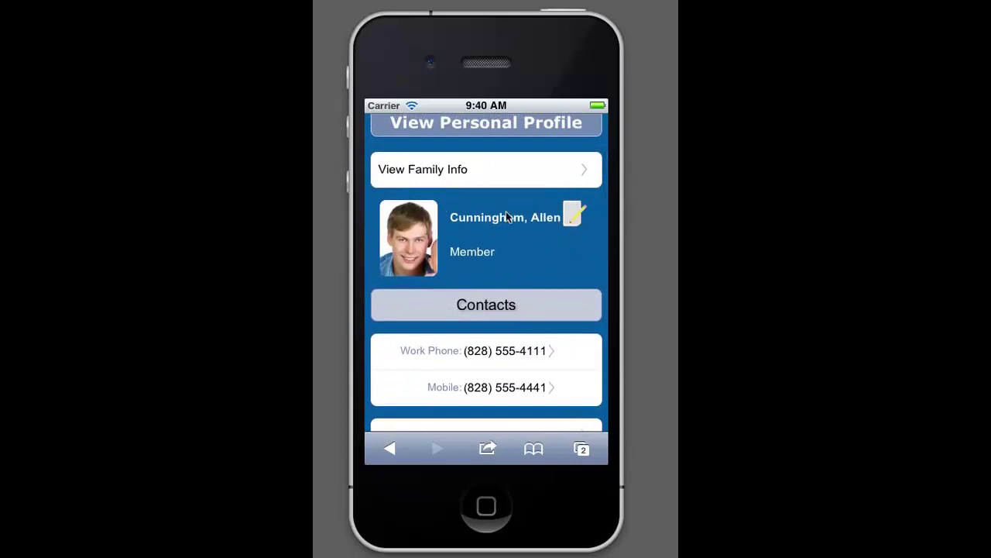
{"action": "left_click_drag", "start_coordinate": [507, 217], "coordinate": [502, 277]}
- Switch to Activity Lookup from the Navigate picker and scroll through the activity list
{"action": "left_click", "coordinate": [456, 157]}
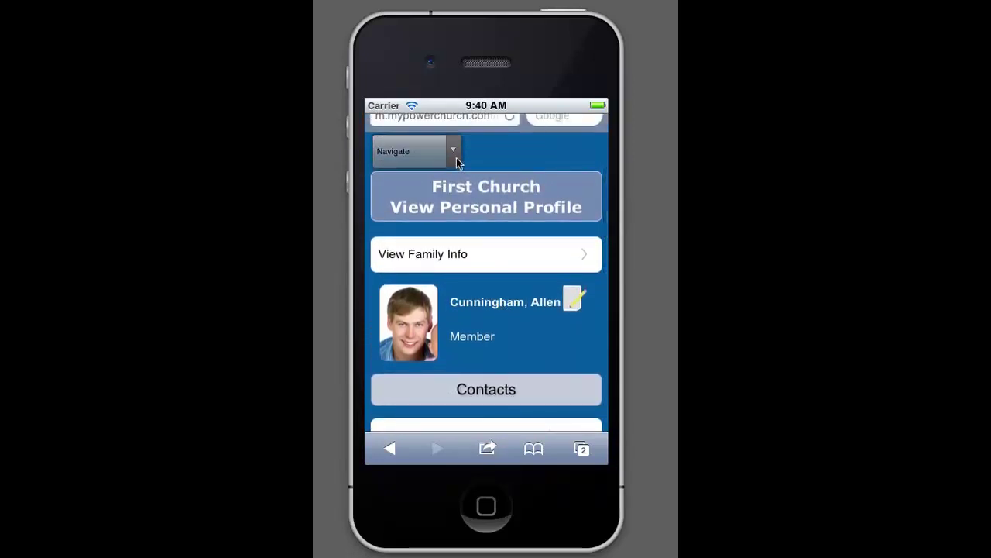
{"action": "left_click_drag", "start_coordinate": [550, 344], "coordinate": [542, 420]}
{"action": "left_click_drag", "start_coordinate": [553, 349], "coordinate": [550, 402]}
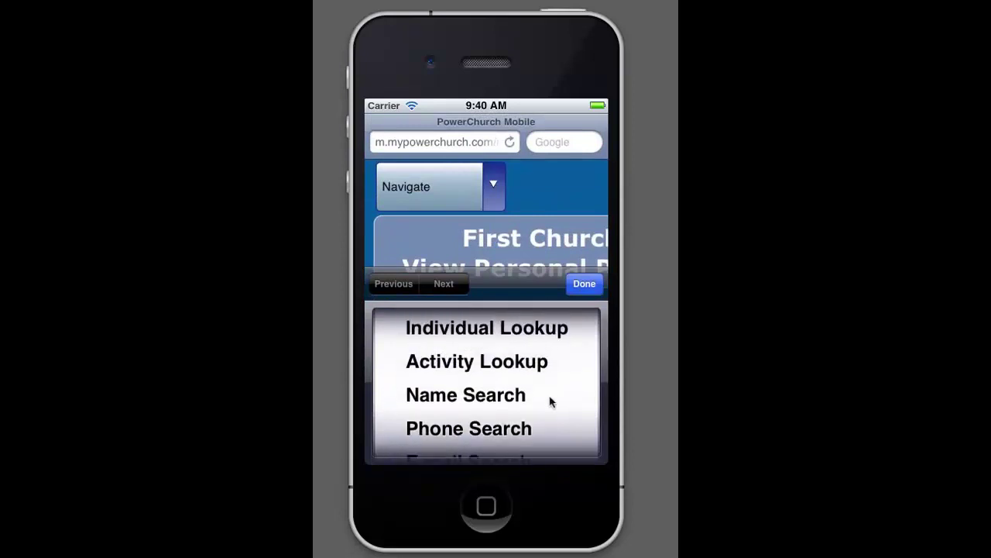
{"action": "left_click", "coordinate": [543, 353]}
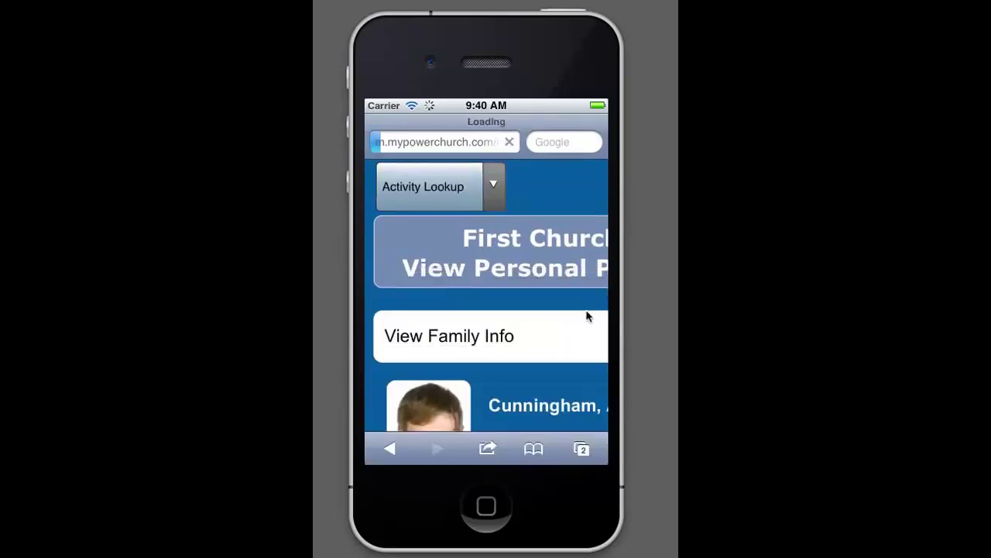
{"action": "left_click_drag", "start_coordinate": [563, 393], "coordinate": [577, 187]}
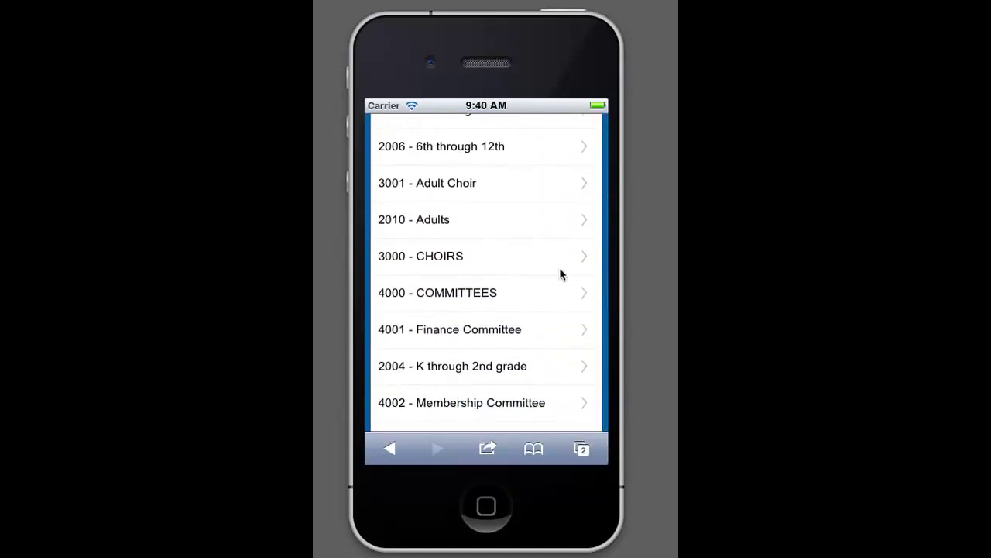
{"action": "left_click_drag", "start_coordinate": [558, 362], "coordinate": [557, 409]}
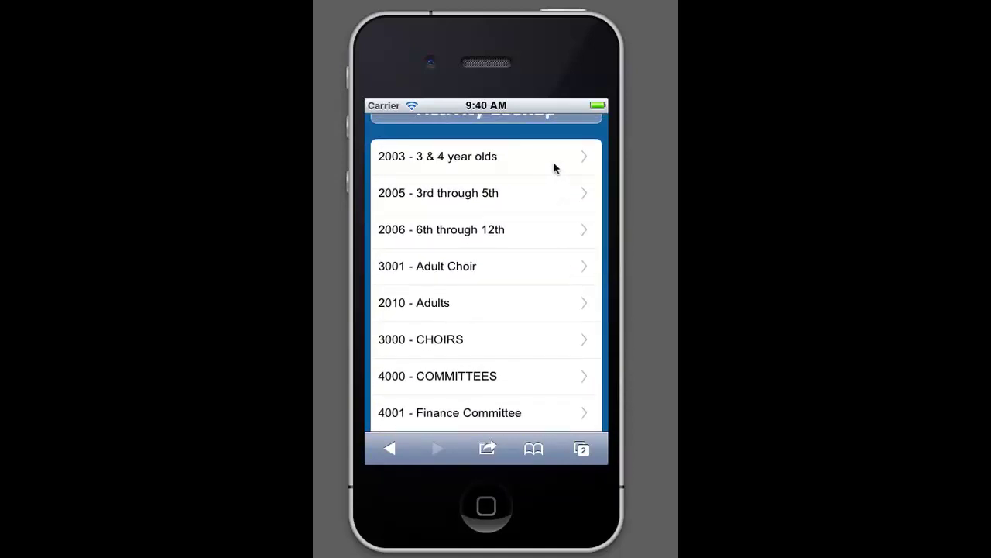
{"action": "left_click_drag", "start_coordinate": [552, 179], "coordinate": [551, 260]}
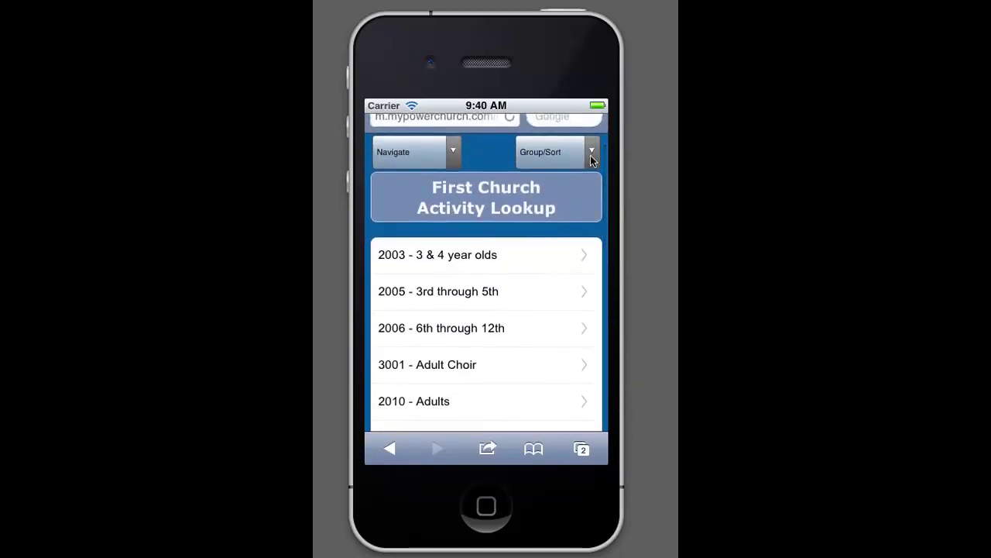
- Group the activity list by Type
{"action": "left_click", "coordinate": [590, 155]}
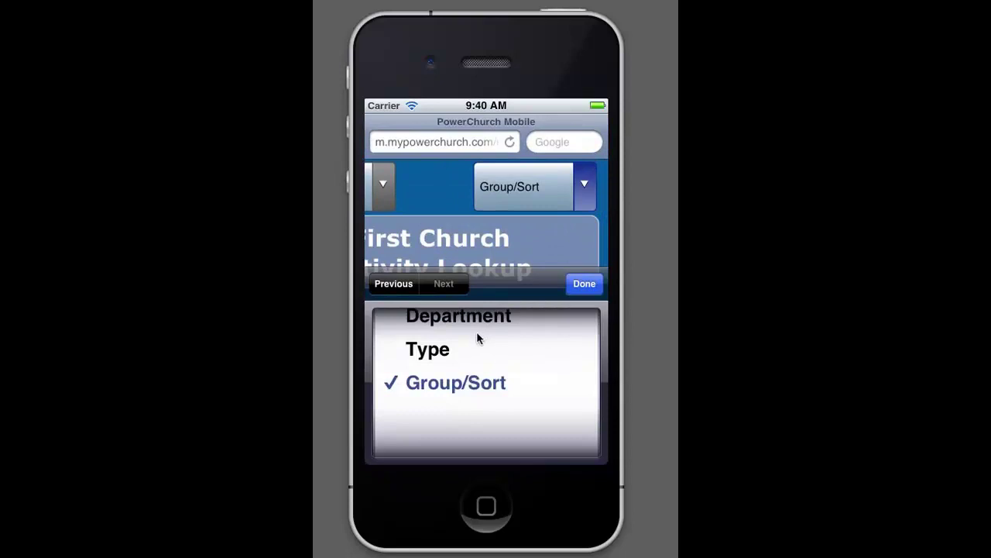
{"action": "left_click", "coordinate": [436, 349]}
{"action": "left_click_drag", "start_coordinate": [504, 332], "coordinate": [522, 284]}
{"action": "left_click", "coordinate": [585, 284]}
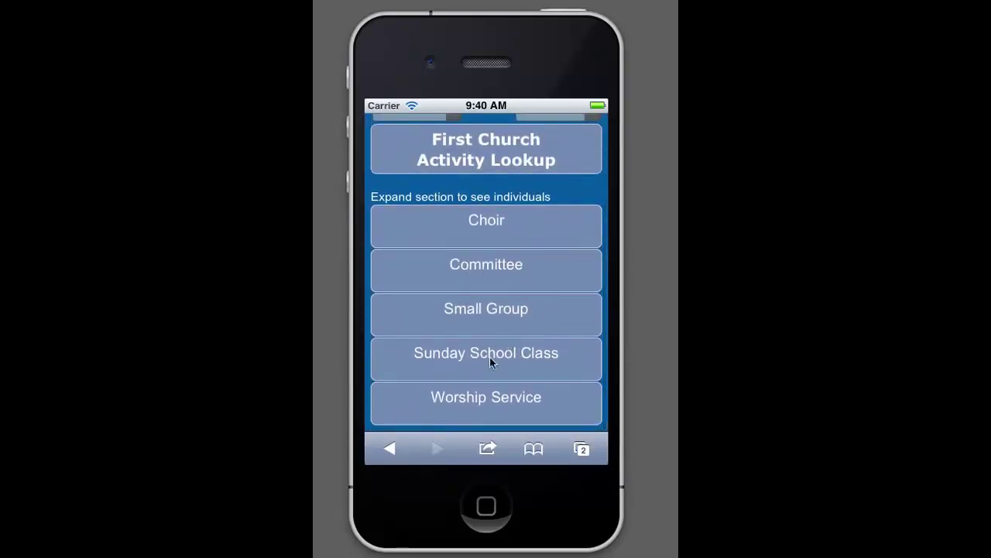
- Expand Sunday School Class and open the 2010 - Adults member list
{"action": "left_click", "coordinate": [473, 365]}
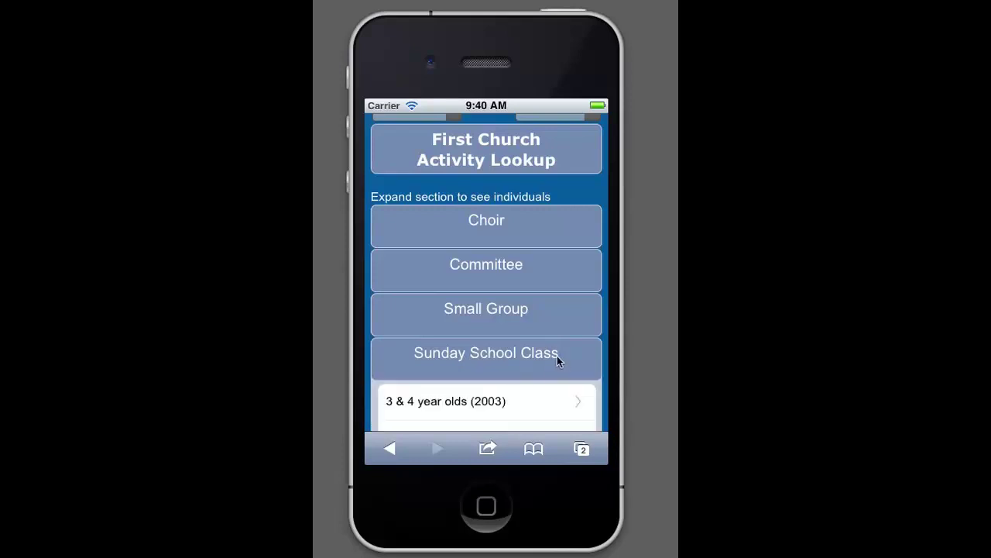
{"action": "left_click_drag", "start_coordinate": [543, 391], "coordinate": [567, 164]}
{"action": "left_click_drag", "start_coordinate": [566, 341], "coordinate": [571, 380]}
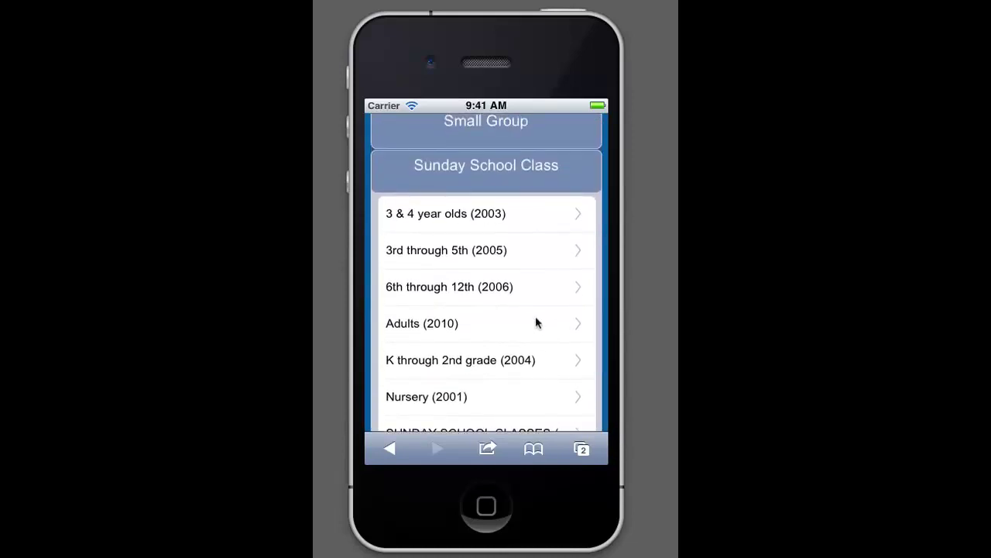
{"action": "left_click", "coordinate": [469, 326]}
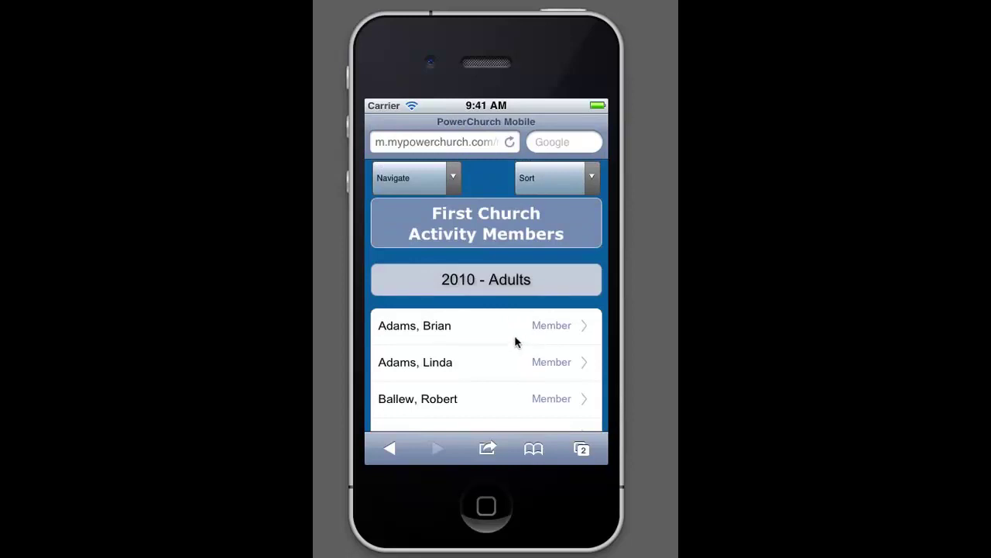
- Scroll through the 2010 - Adults roster to the end, then back to the top
{"action": "left_click_drag", "start_coordinate": [507, 400], "coordinate": [499, 227]}
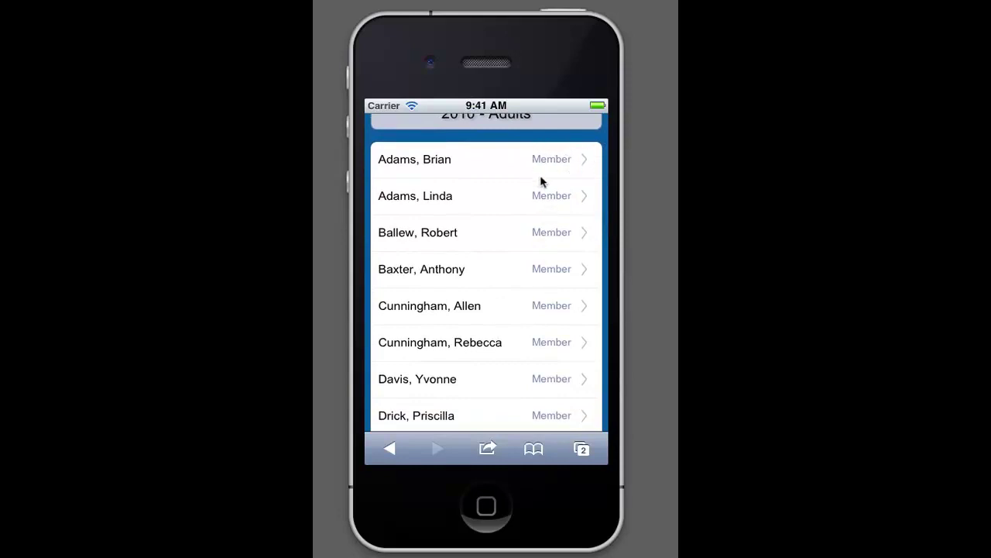
{"action": "left_click_drag", "start_coordinate": [494, 380], "coordinate": [514, 193]}
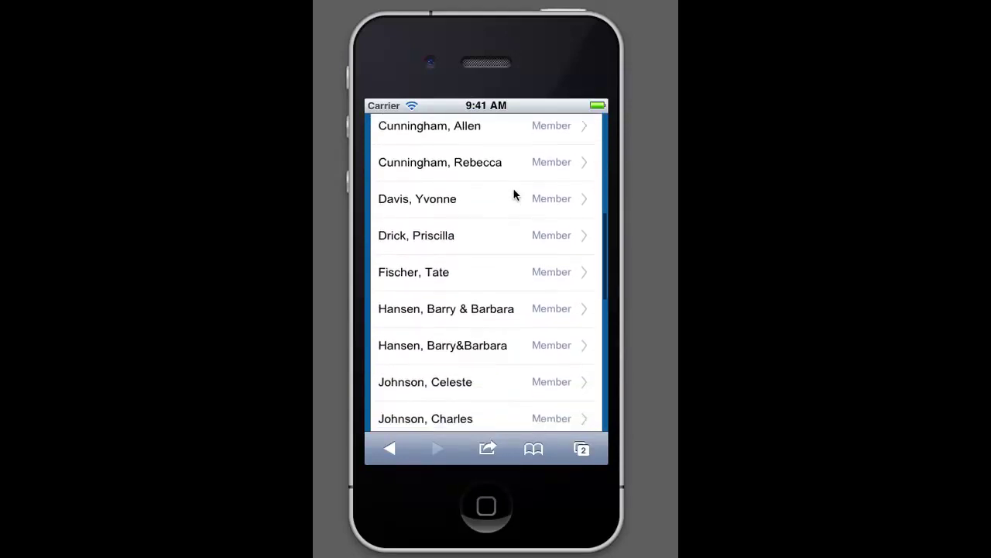
{"action": "left_click_drag", "start_coordinate": [490, 367], "coordinate": [491, 268]}
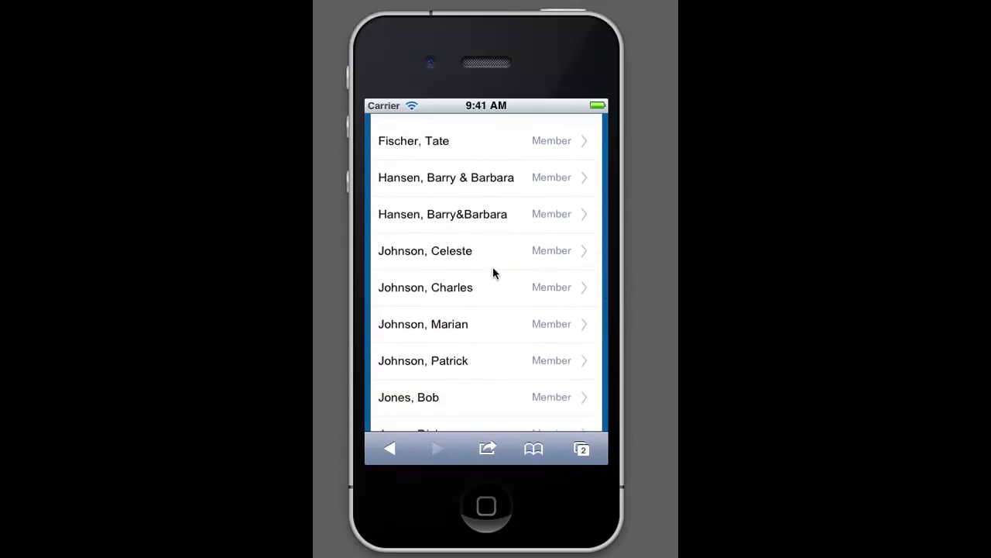
{"action": "left_click_drag", "start_coordinate": [488, 353], "coordinate": [493, 277]}
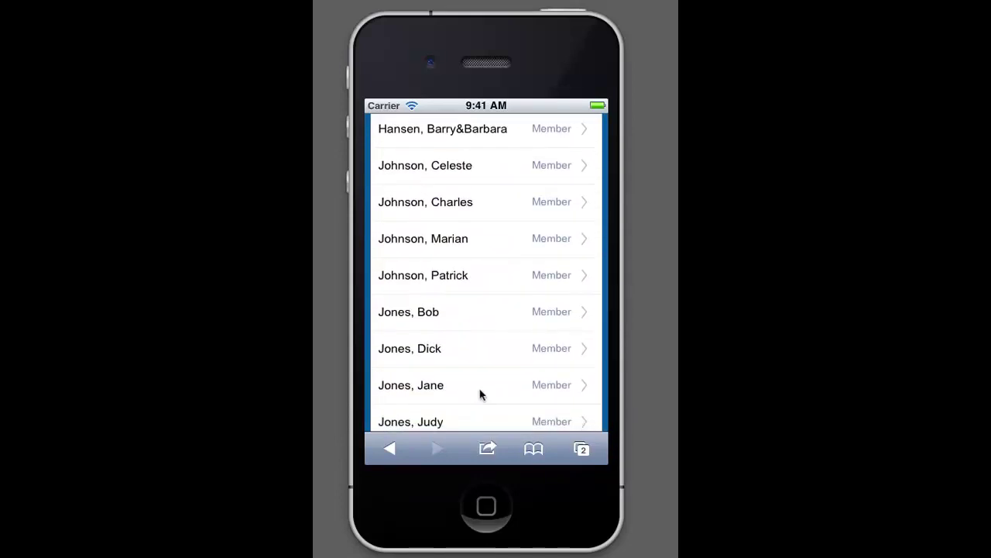
{"action": "left_click_drag", "start_coordinate": [481, 391], "coordinate": [494, 241]}
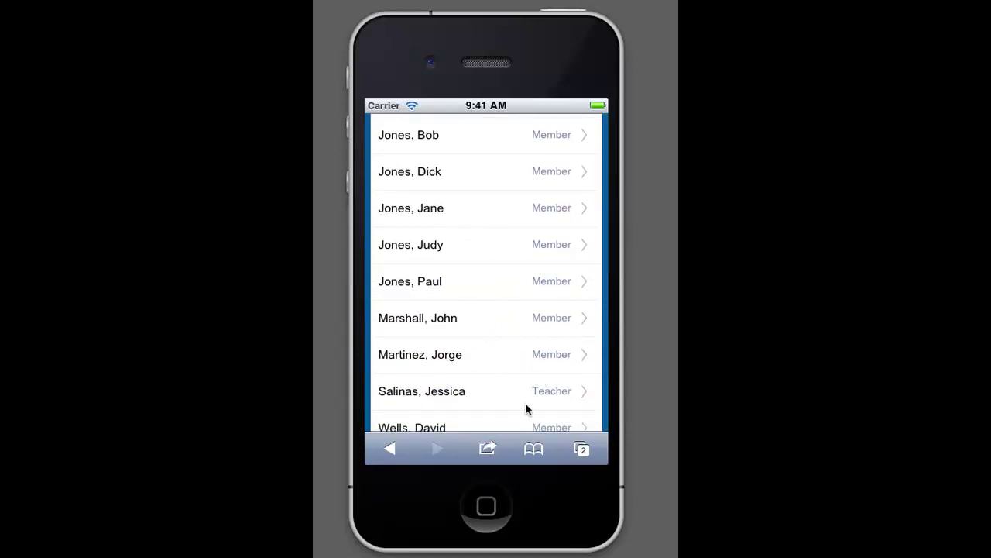
{"action": "left_click_drag", "start_coordinate": [501, 401], "coordinate": [511, 299]}
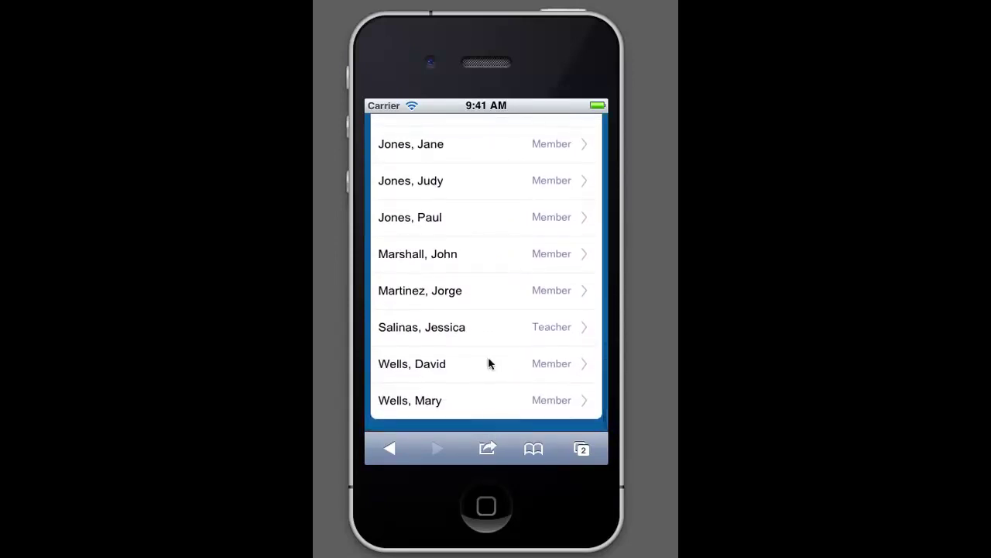
{"action": "left_click_drag", "start_coordinate": [498, 206], "coordinate": [503, 362]}
{"action": "left_click_drag", "start_coordinate": [499, 191], "coordinate": [503, 271]}
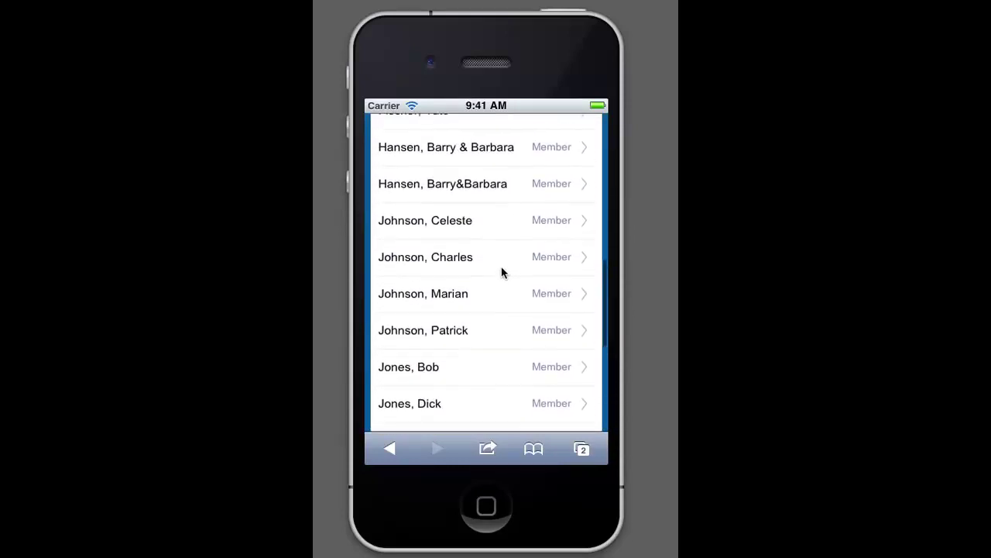
{"action": "left_click_drag", "start_coordinate": [493, 194], "coordinate": [492, 229]}
{"action": "left_click_drag", "start_coordinate": [491, 157], "coordinate": [494, 327]}
{"action": "left_click_drag", "start_coordinate": [501, 177], "coordinate": [505, 272]}
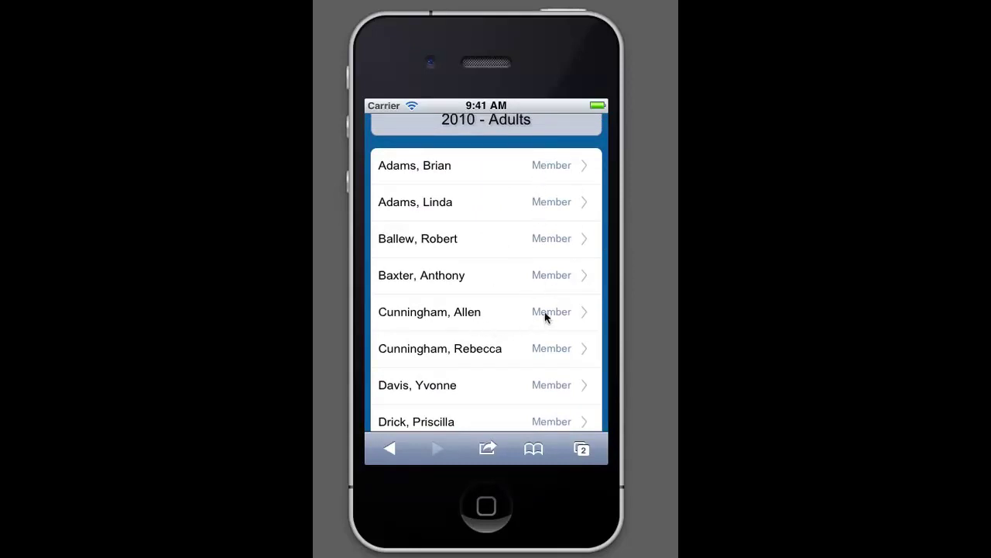
- Open a class member's personal profile, scroll through it, and bring up the Navigate destinations list
{"action": "left_click", "coordinate": [522, 309]}
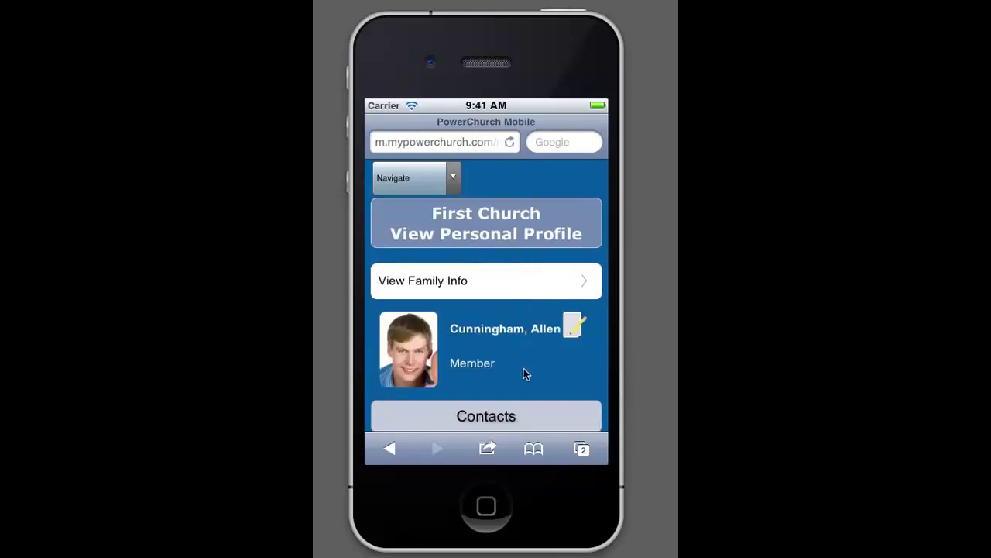
{"action": "left_click_drag", "start_coordinate": [531, 375], "coordinate": [532, 196]}
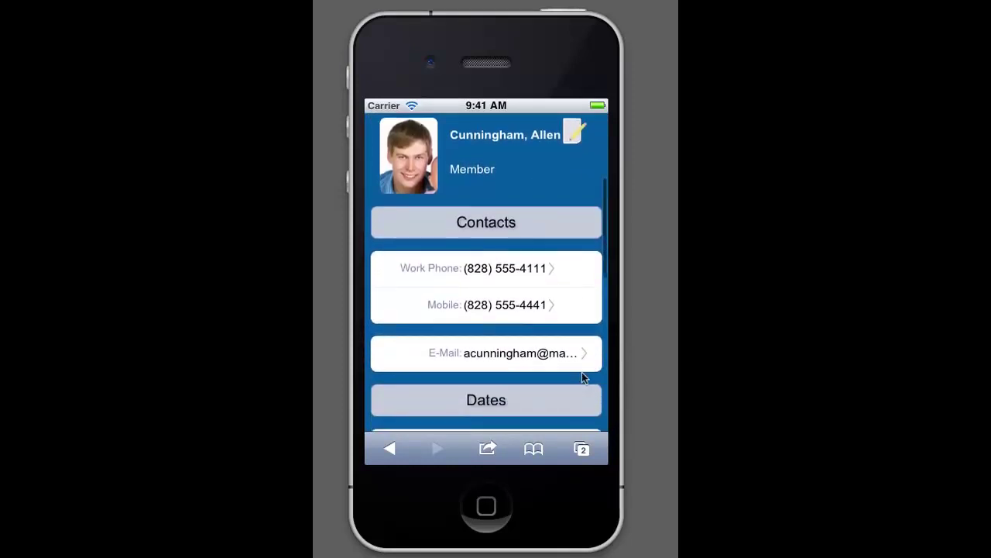
{"action": "left_click_drag", "start_coordinate": [582, 372], "coordinate": [583, 434]}
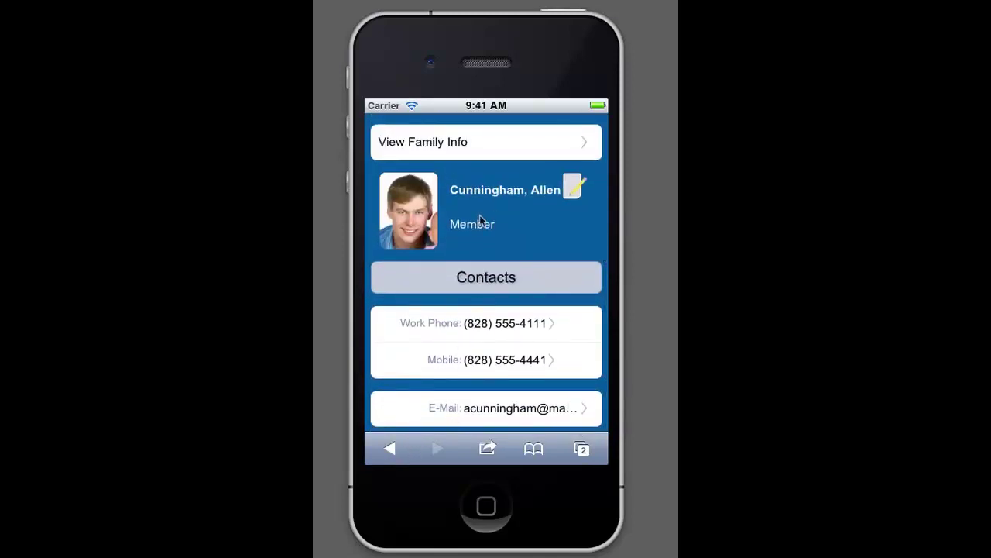
{"action": "left_click_drag", "start_coordinate": [480, 220], "coordinate": [513, 396]}
{"action": "left_click", "coordinate": [453, 150]}
- Go to the Name Search page from the Navigate list
{"action": "left_click_drag", "start_coordinate": [462, 332], "coordinate": [465, 376]}
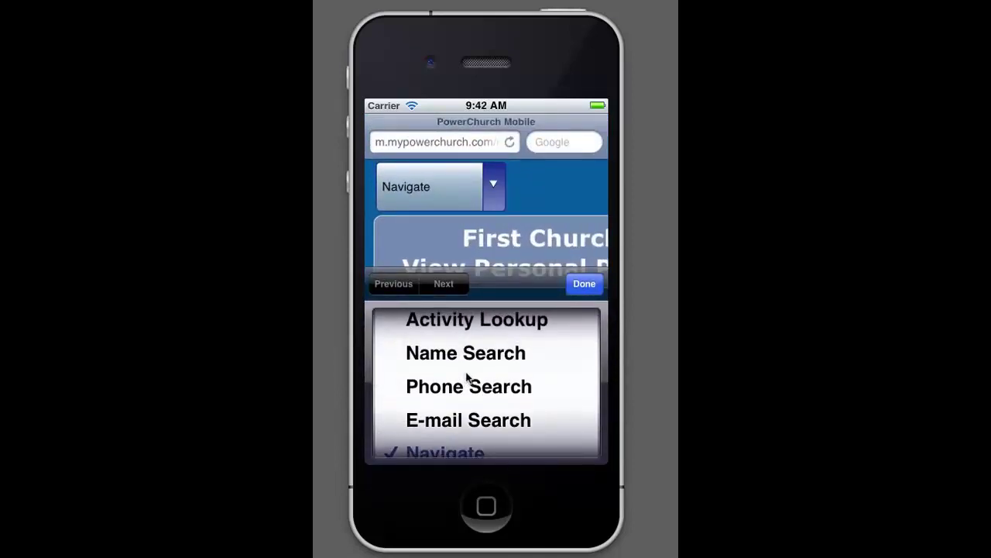
{"action": "left_click", "coordinate": [464, 349]}
{"action": "left_click", "coordinate": [582, 285]}
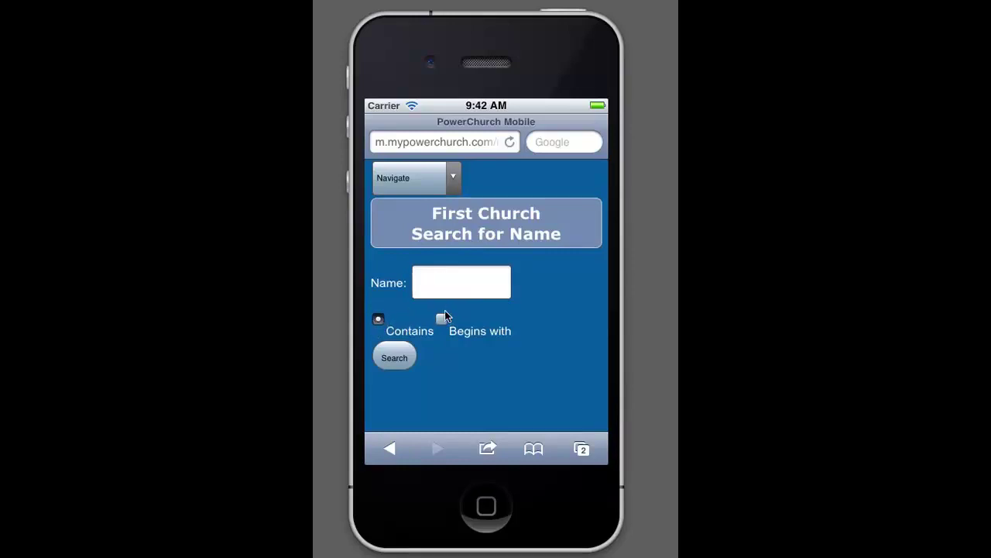
- Search for names beginning with 'al' and scroll through the results
{"action": "left_click", "coordinate": [452, 290]}
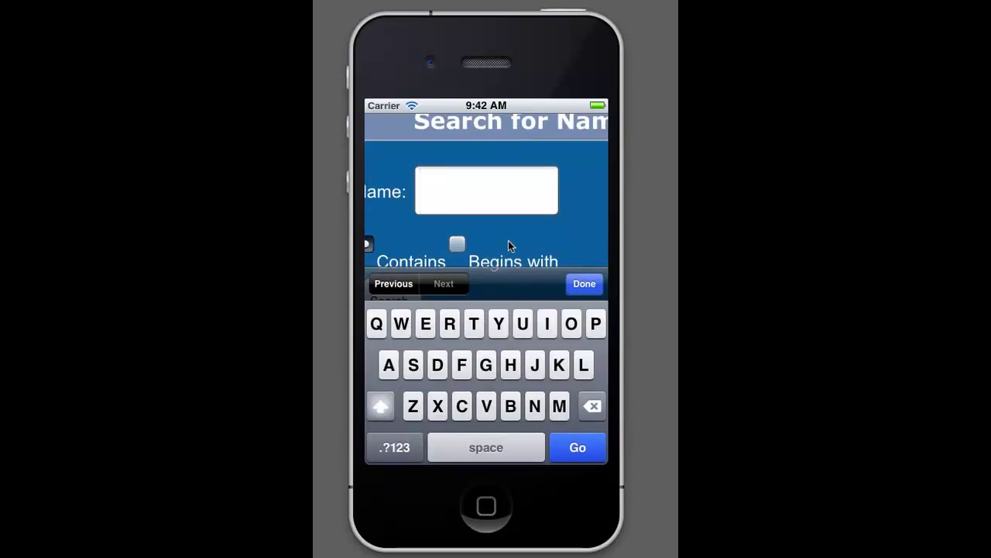
{"action": "type", "text": "al"}
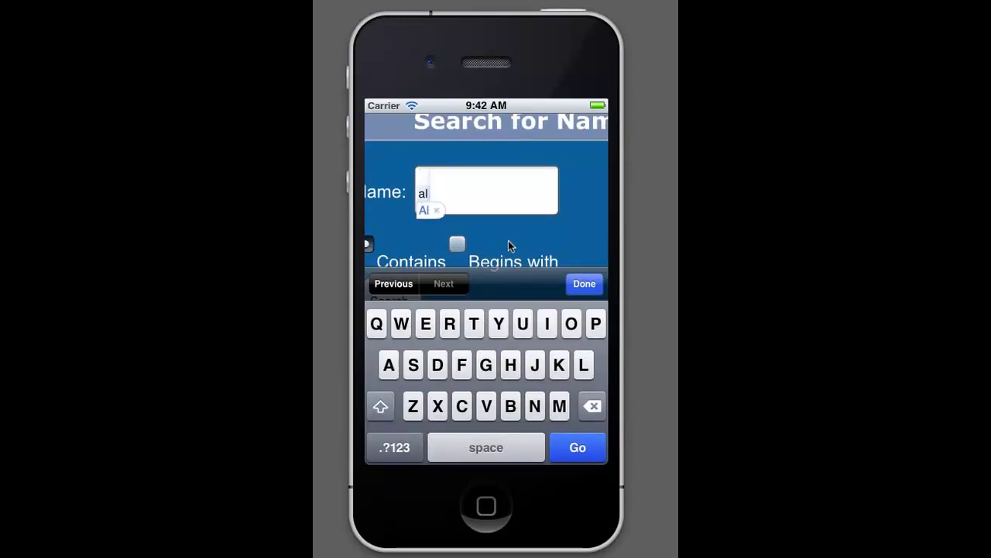
{"action": "left_click", "coordinate": [463, 249]}
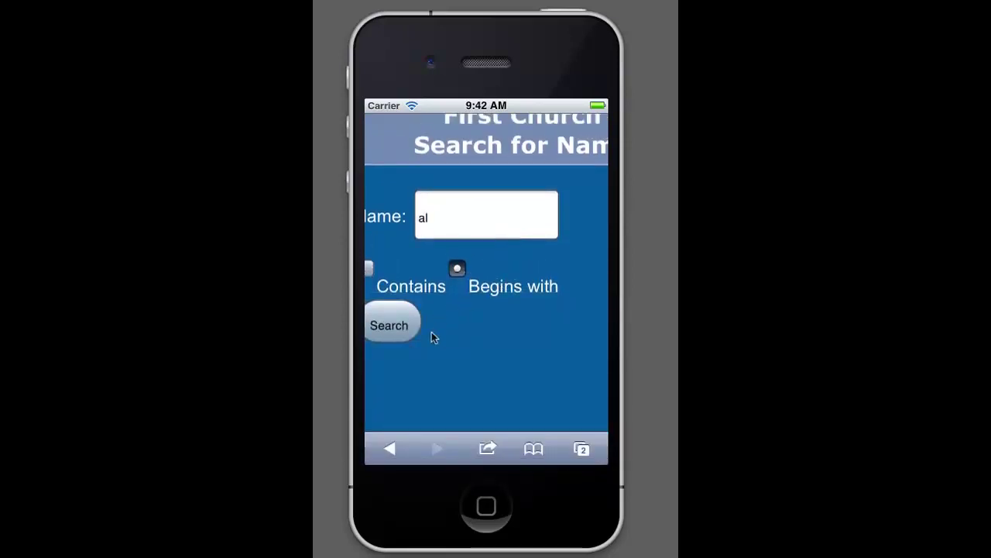
{"action": "left_click", "coordinate": [392, 325]}
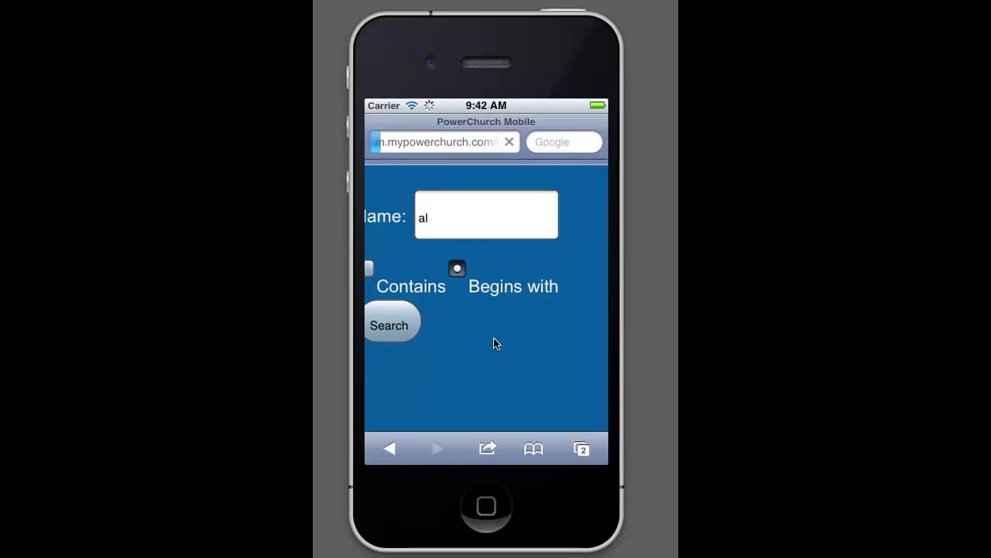
{"action": "left_click_drag", "start_coordinate": [496, 367], "coordinate": [519, 206]}
{"action": "left_click_drag", "start_coordinate": [474, 318], "coordinate": [491, 272]}
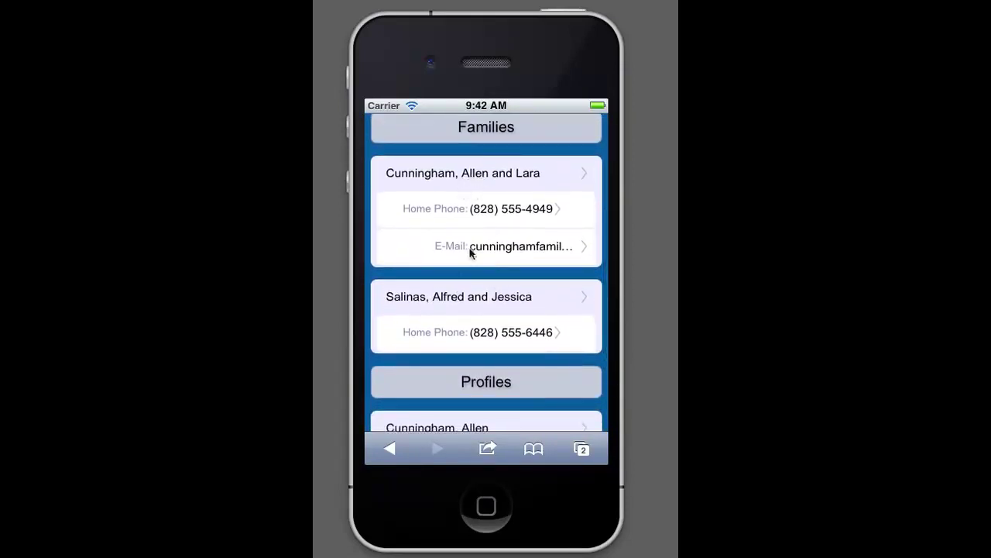
{"action": "scroll", "coordinate": [488, 165], "scroll_direction": "up", "scroll_amount": 2}
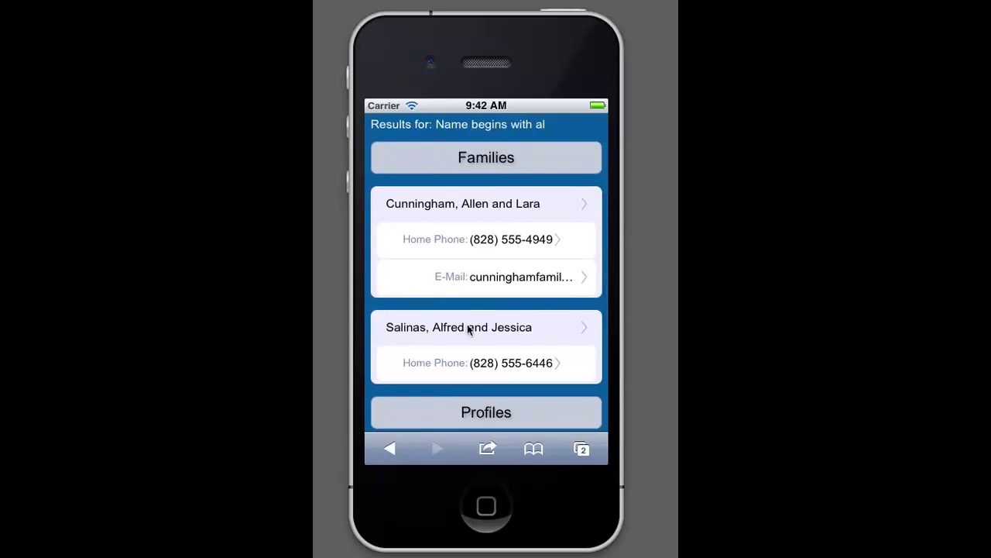
{"action": "left_click_drag", "start_coordinate": [469, 329], "coordinate": [488, 178]}
{"action": "left_click_drag", "start_coordinate": [485, 297], "coordinate": [493, 242]}
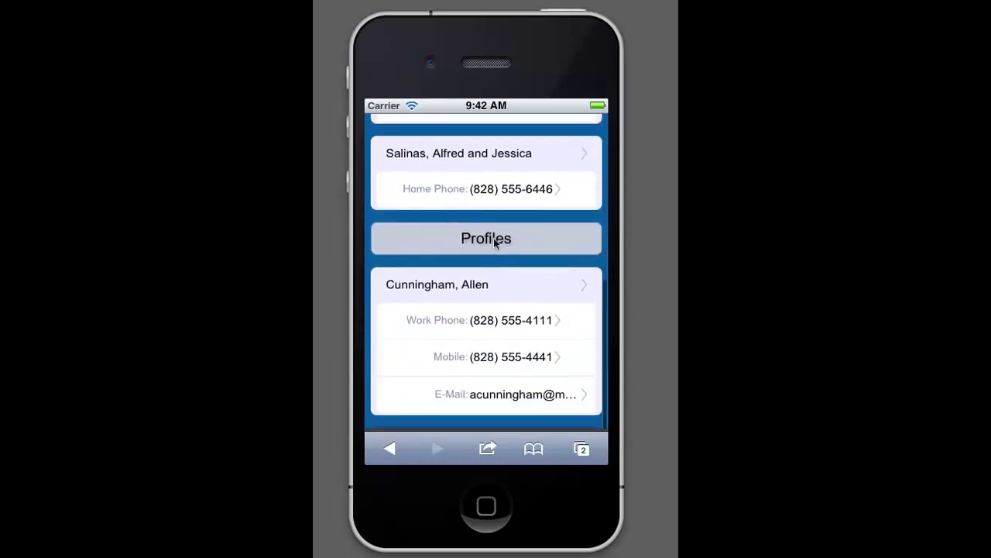
{"action": "left_click", "coordinate": [507, 166]}
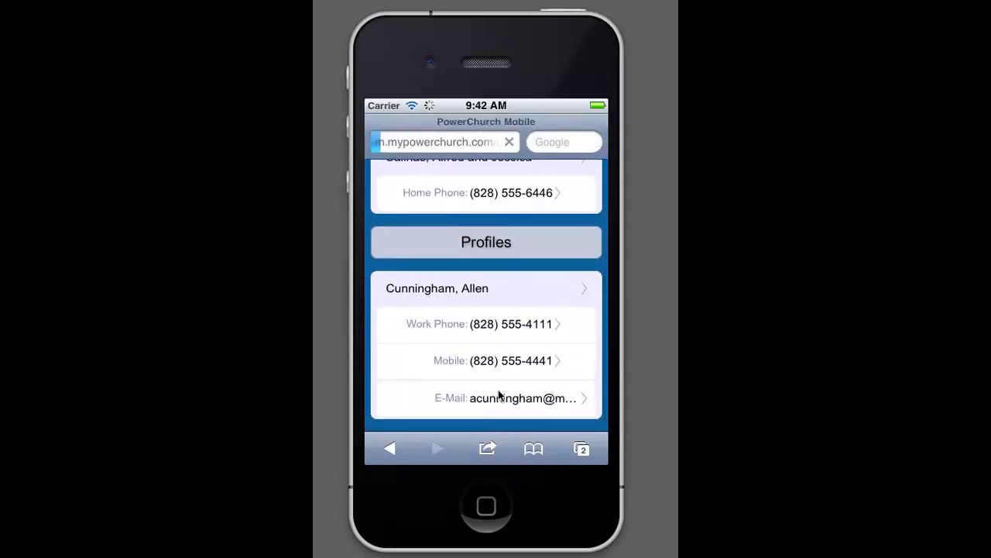
{"action": "left_click", "coordinate": [391, 449]}
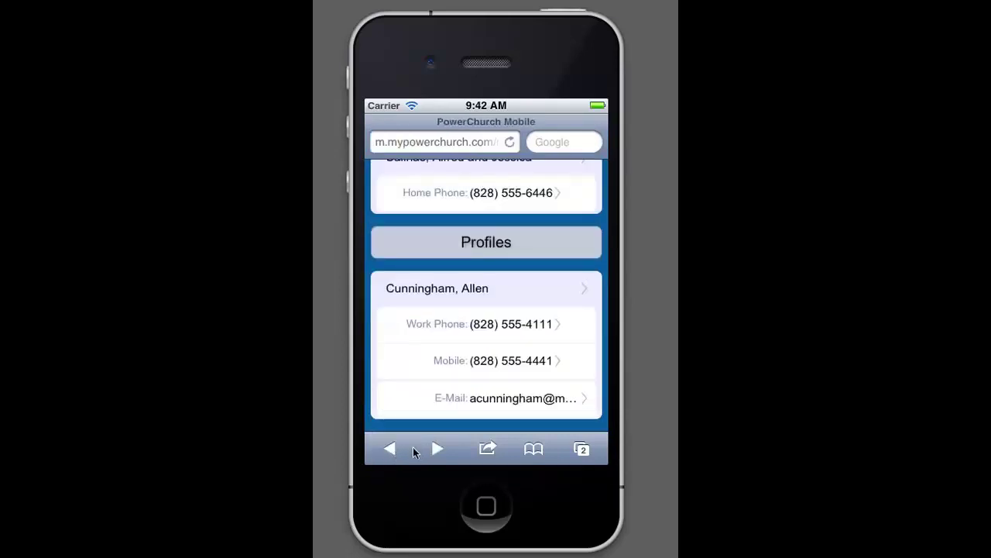
{"action": "left_click_drag", "start_coordinate": [518, 256], "coordinate": [523, 405]}
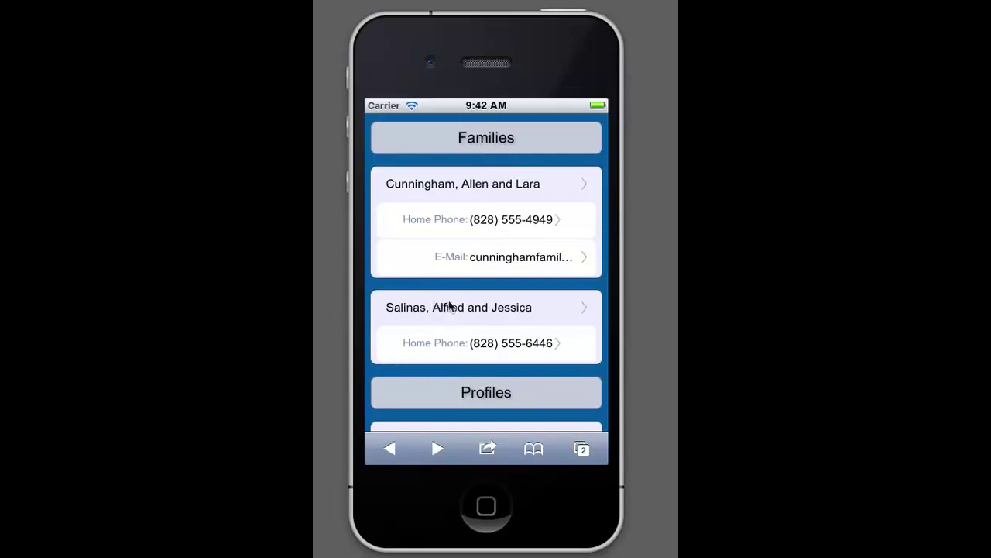
{"action": "left_click_drag", "start_coordinate": [462, 184], "coordinate": [451, 306]}
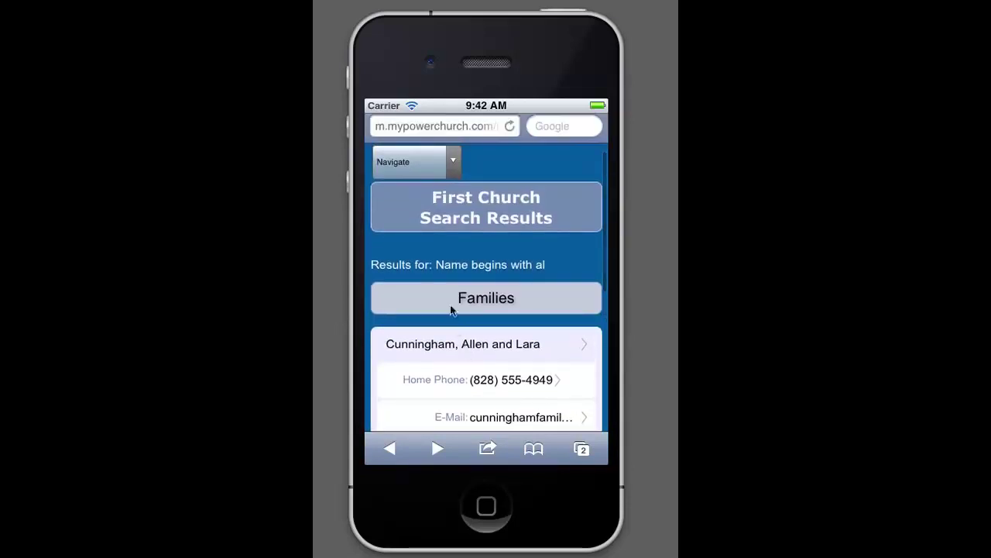
- Switch to the Name Search page through the Navigate list
{"action": "left_click", "coordinate": [451, 166]}
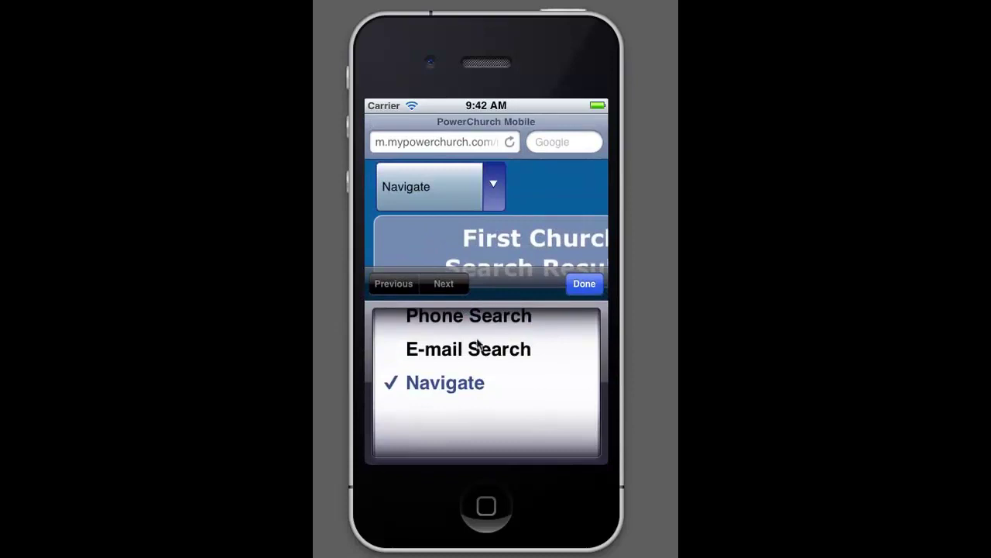
{"action": "left_click_drag", "start_coordinate": [476, 348], "coordinate": [480, 410]}
{"action": "left_click", "coordinate": [430, 352]}
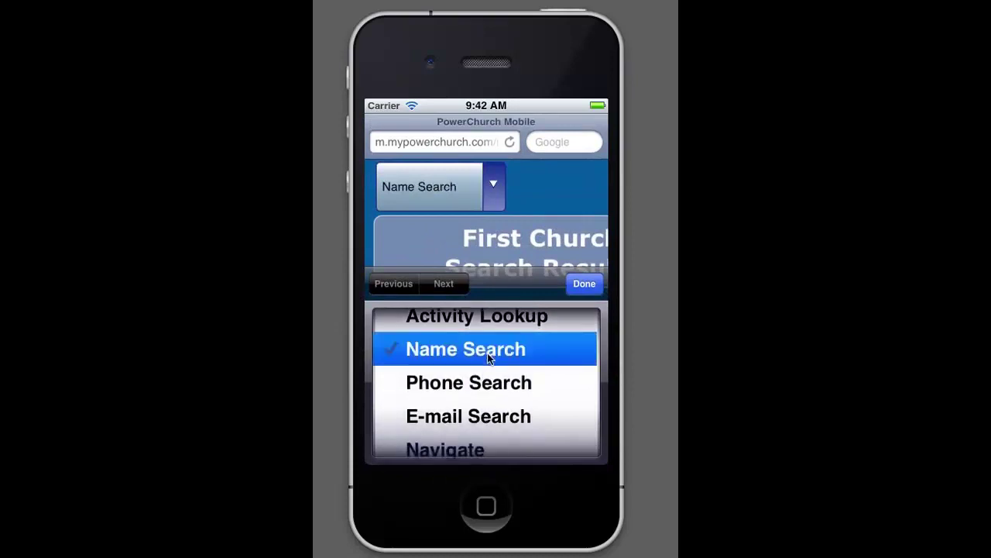
{"action": "left_click", "coordinate": [593, 283]}
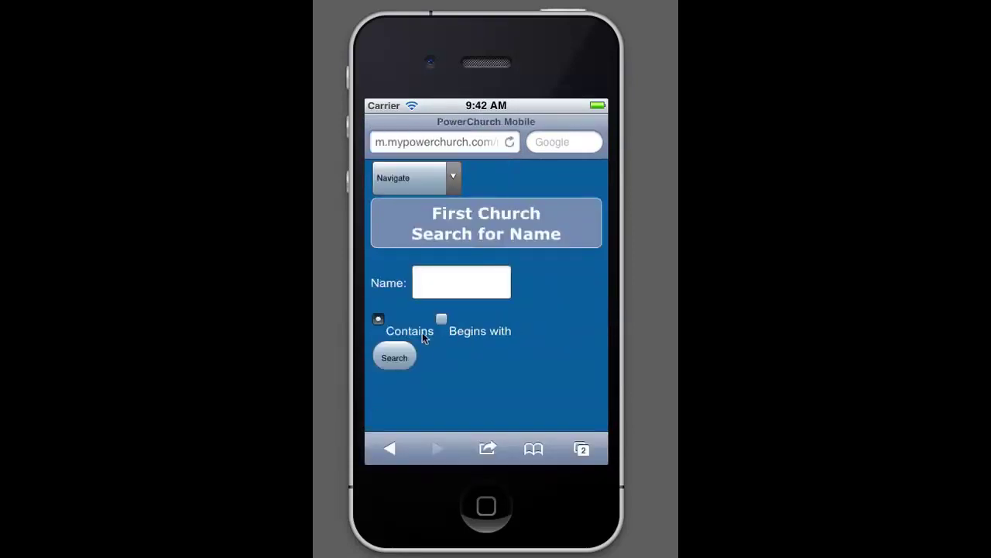
- Search for names containing 'AL'
{"action": "left_click", "coordinate": [457, 291]}
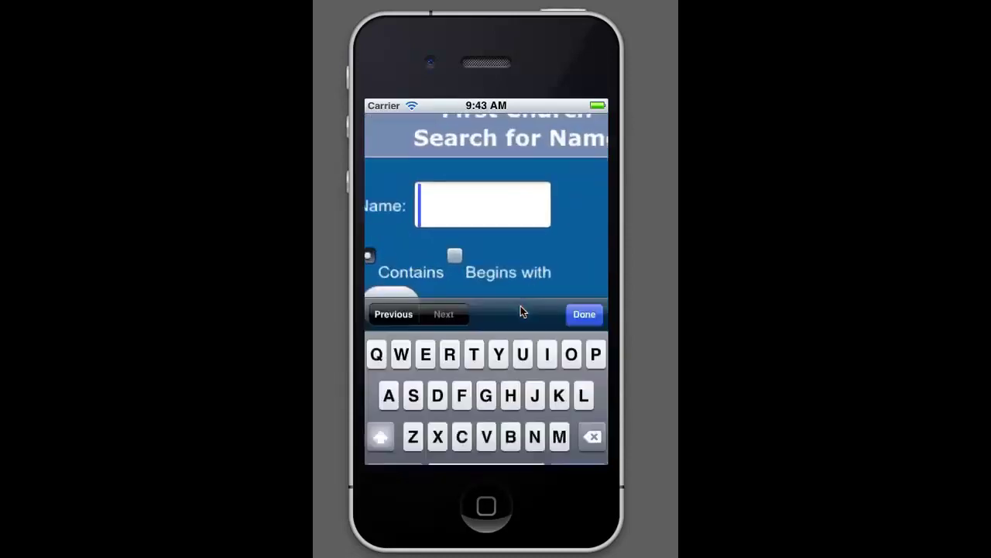
{"action": "type", "text": "AL"}
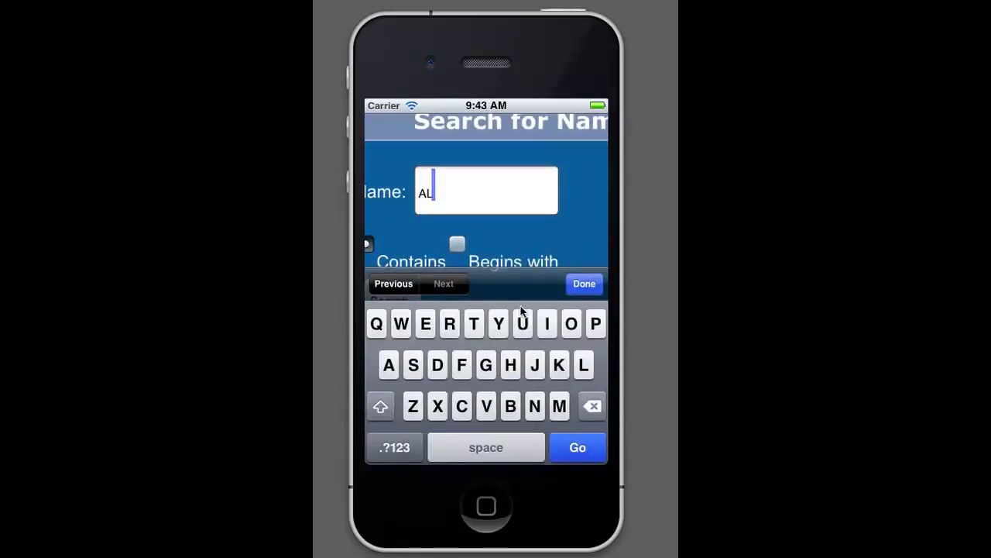
{"action": "left_click", "coordinate": [584, 284]}
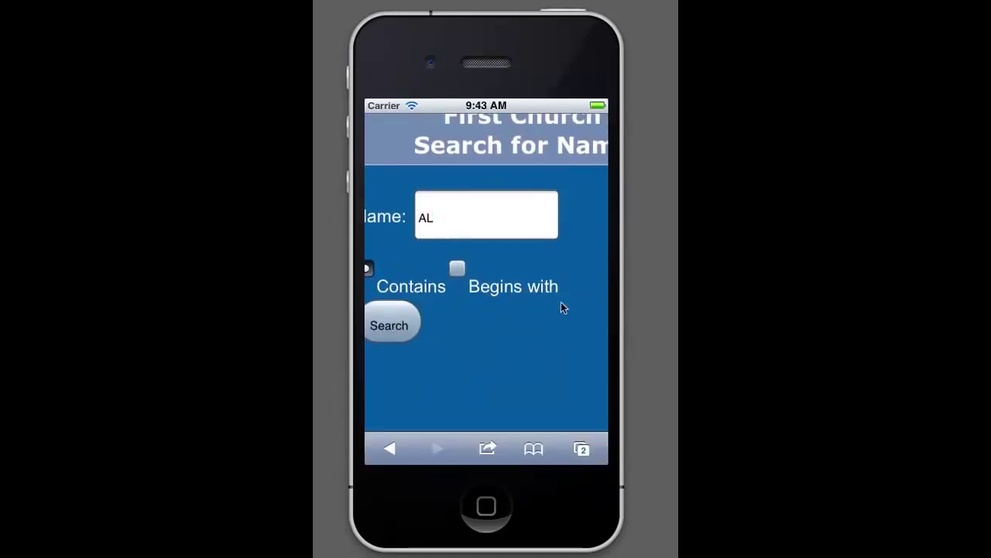
{"action": "left_click", "coordinate": [422, 316]}
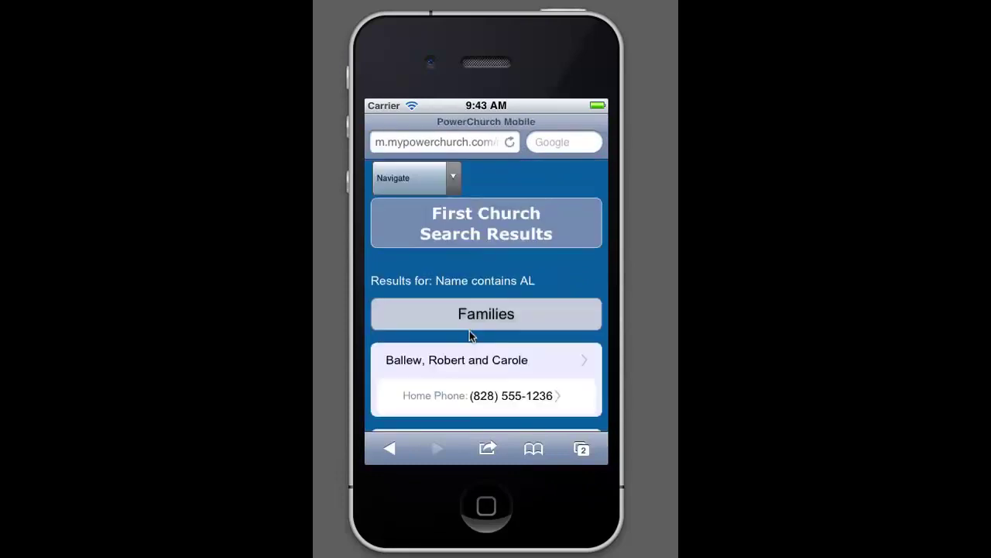
{"action": "left_click_drag", "start_coordinate": [582, 320], "coordinate": [575, 155]}
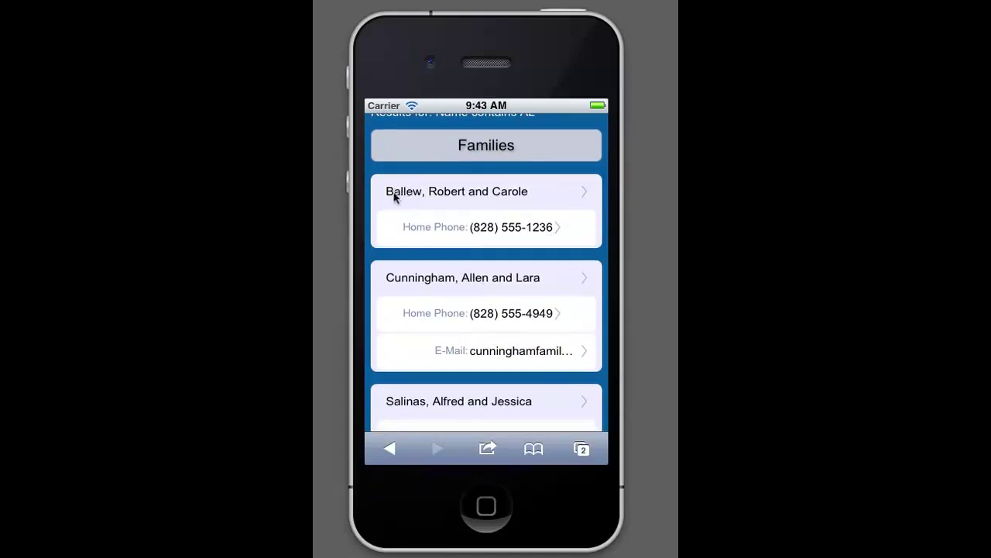
{"action": "left_click_drag", "start_coordinate": [457, 316], "coordinate": [460, 210]}
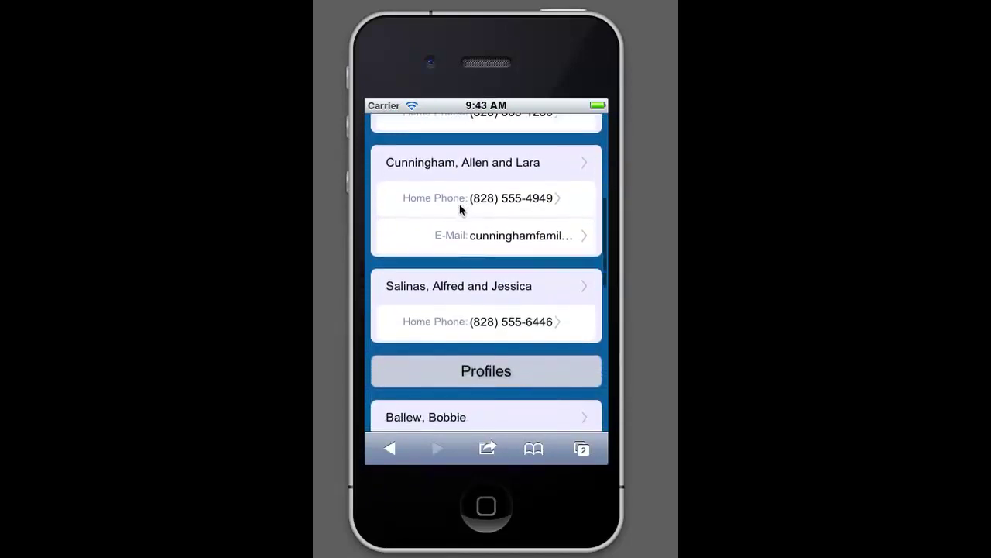
{"action": "left_click_drag", "start_coordinate": [454, 315], "coordinate": [483, 221]}
{"action": "left_click_drag", "start_coordinate": [496, 312], "coordinate": [522, 199]}
{"action": "left_click_drag", "start_coordinate": [487, 299], "coordinate": [491, 502]}
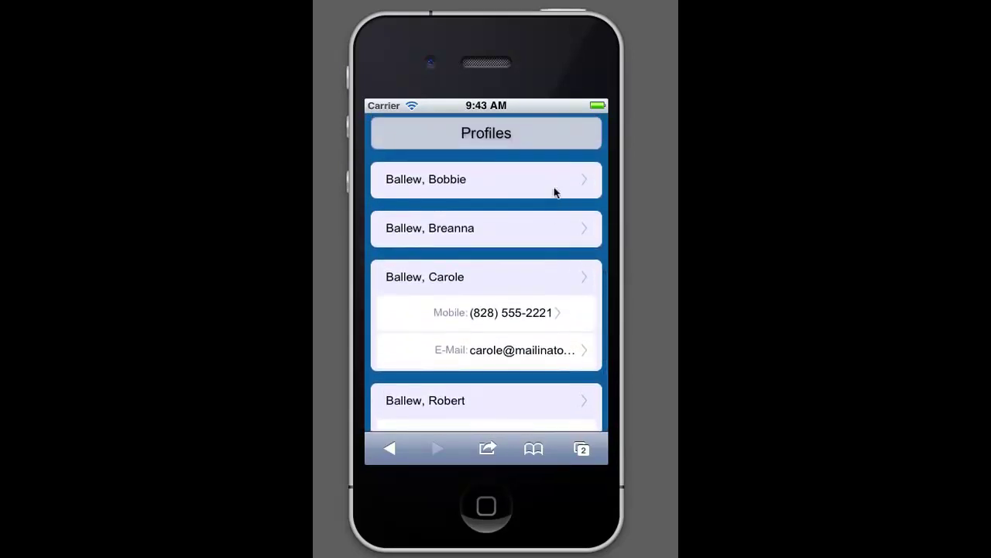
{"action": "left_click_drag", "start_coordinate": [552, 193], "coordinate": [553, 361]}
{"action": "left_click_drag", "start_coordinate": [533, 213], "coordinate": [480, 377]}
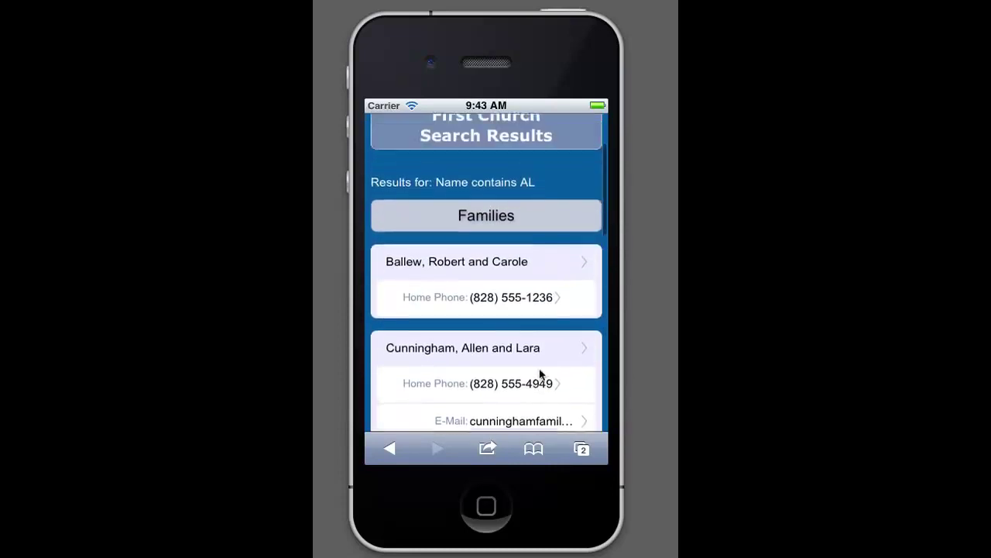
{"action": "left_click_drag", "start_coordinate": [469, 217], "coordinate": [453, 258]}
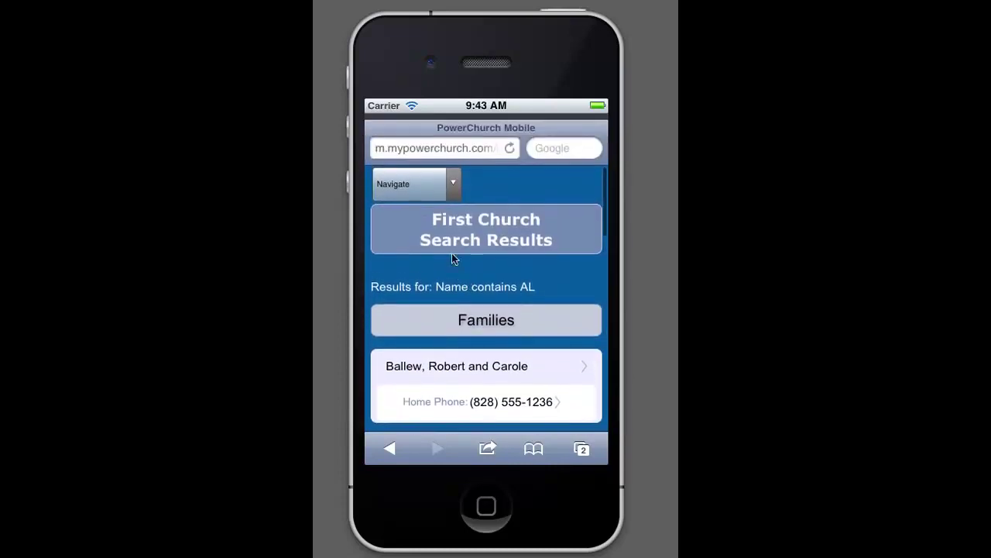
- Return to the Home page by picking Home in the Navigate list
{"action": "left_click", "coordinate": [453, 183]}
{"action": "left_click_drag", "start_coordinate": [505, 351], "coordinate": [503, 412]}
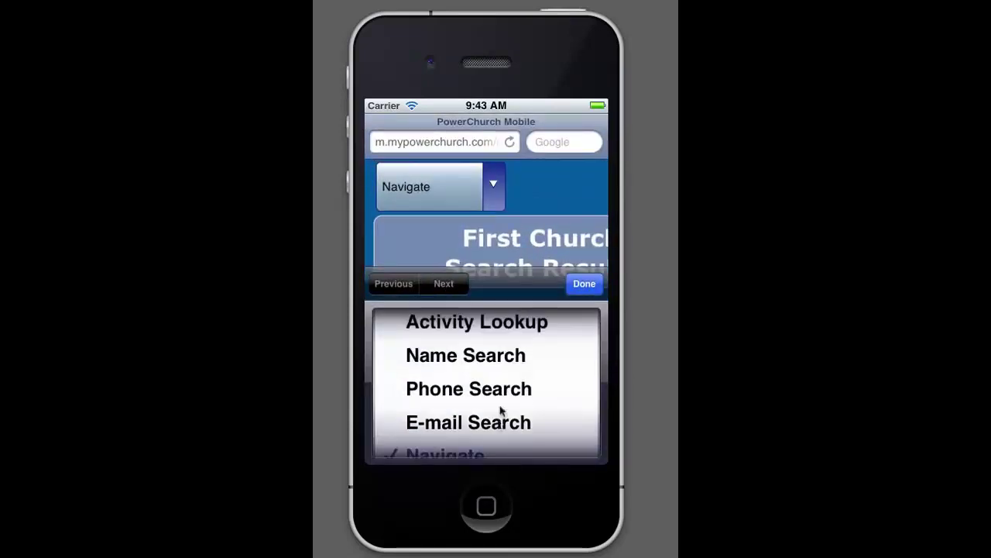
{"action": "left_click_drag", "start_coordinate": [487, 325], "coordinate": [518, 407]}
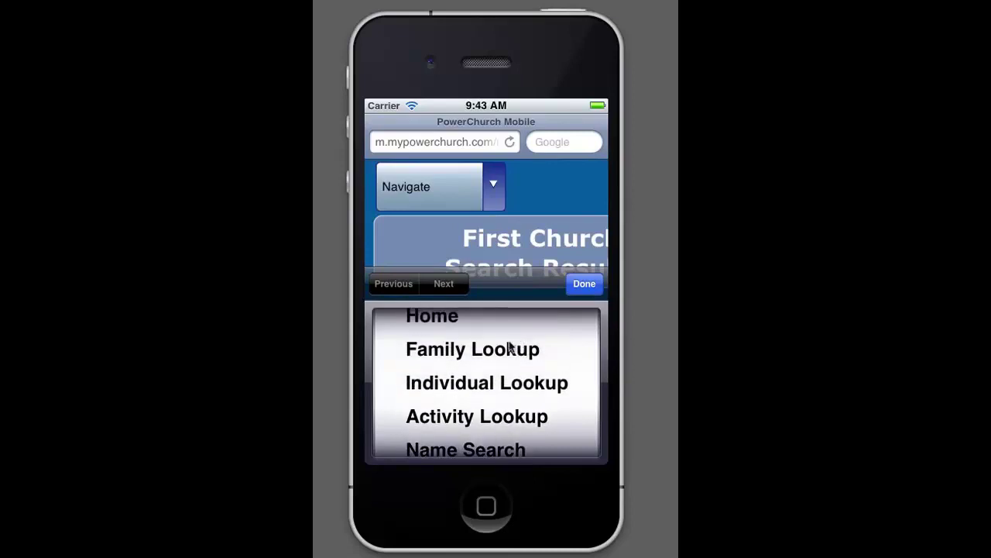
{"action": "left_click_drag", "start_coordinate": [517, 352], "coordinate": [502, 405]}
{"action": "left_click", "coordinate": [451, 380]}
{"action": "left_click", "coordinate": [585, 284]}
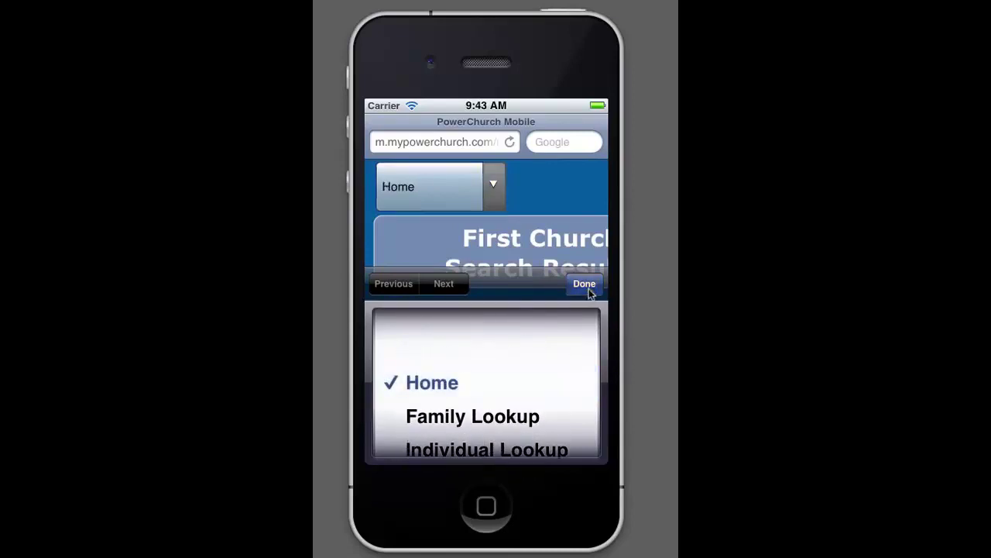